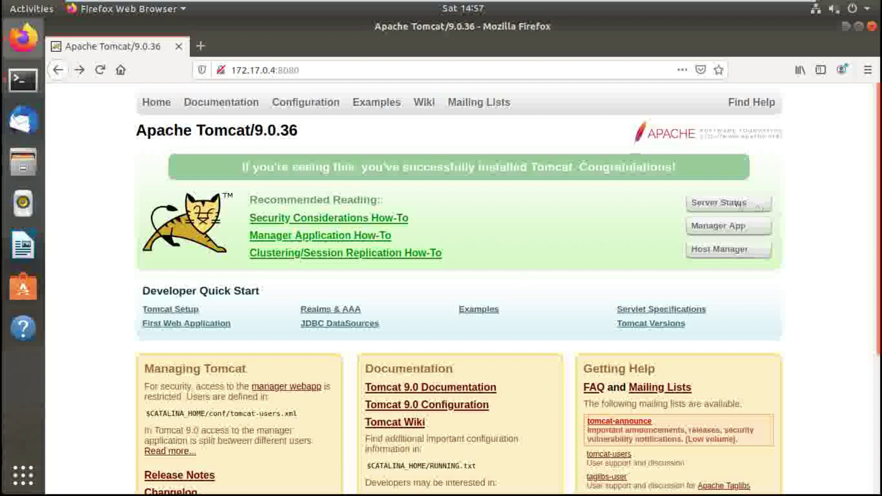
Step: Confirm that Server Status, Manager App and Host Manager each return 403 Access Denied
left_click(739, 204)
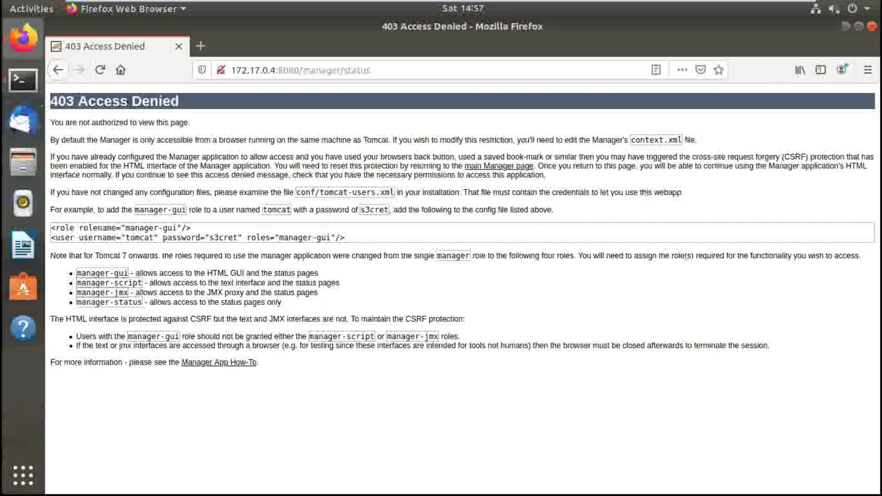
left_click(58, 70)
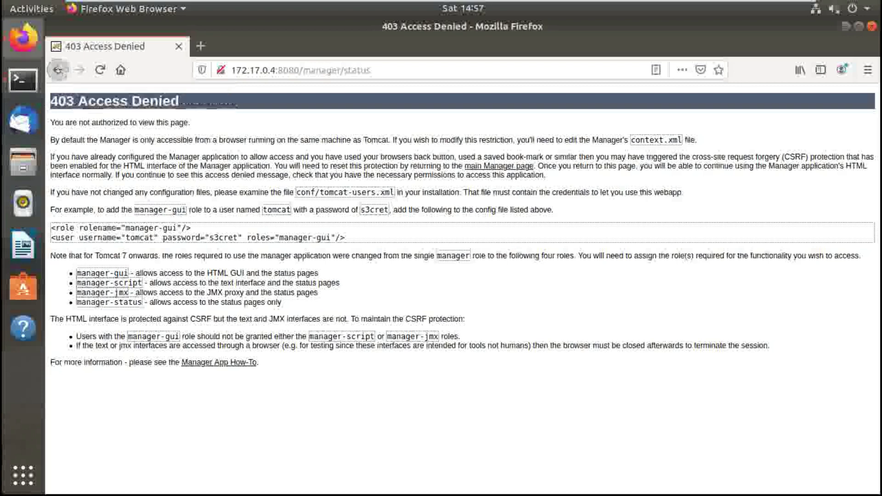
left_click(719, 226)
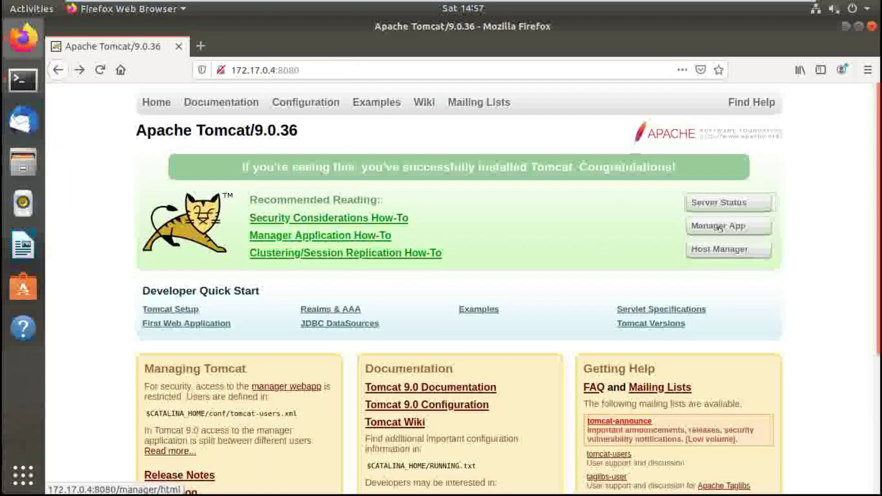
left_click(58, 69)
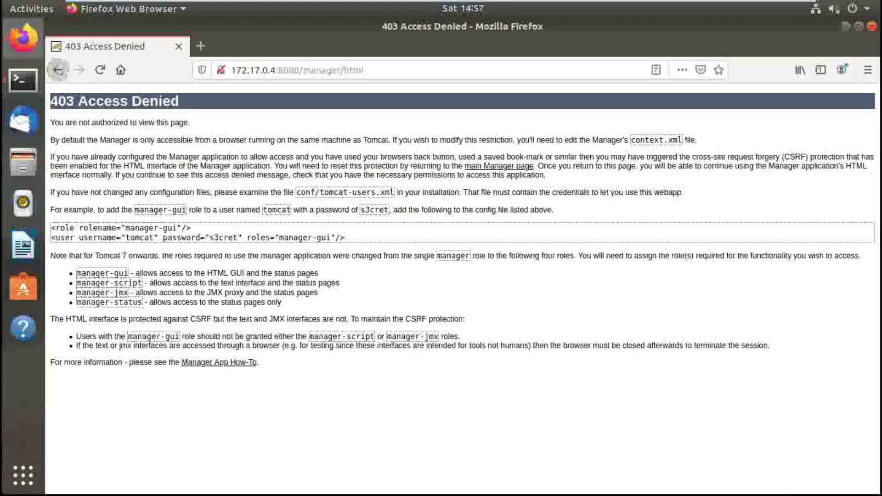
left_click(704, 254)
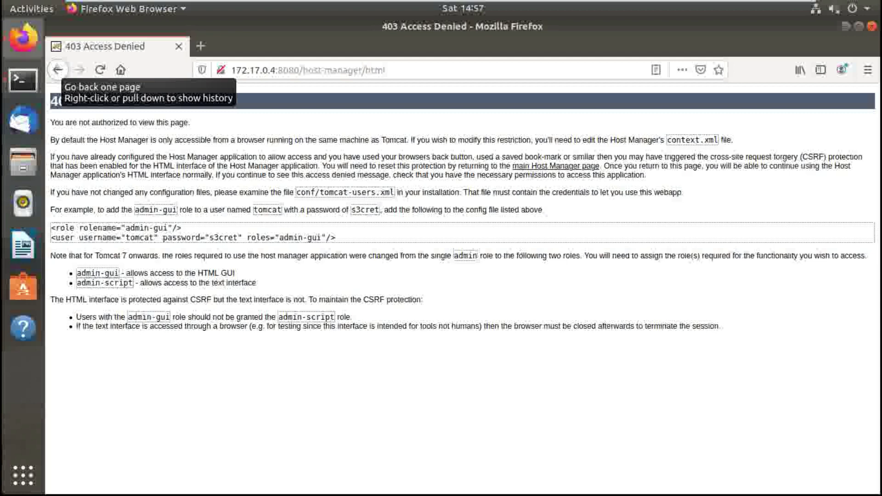
left_click(58, 70)
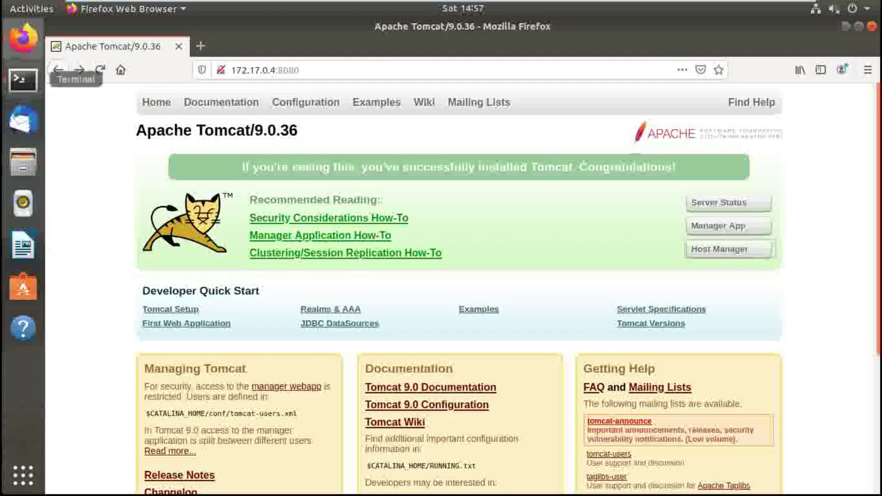
left_click(23, 79)
Step: Stop Tomcat with ./shutdown.sh and move up to the Tomcat install folder
left_click(22, 80)
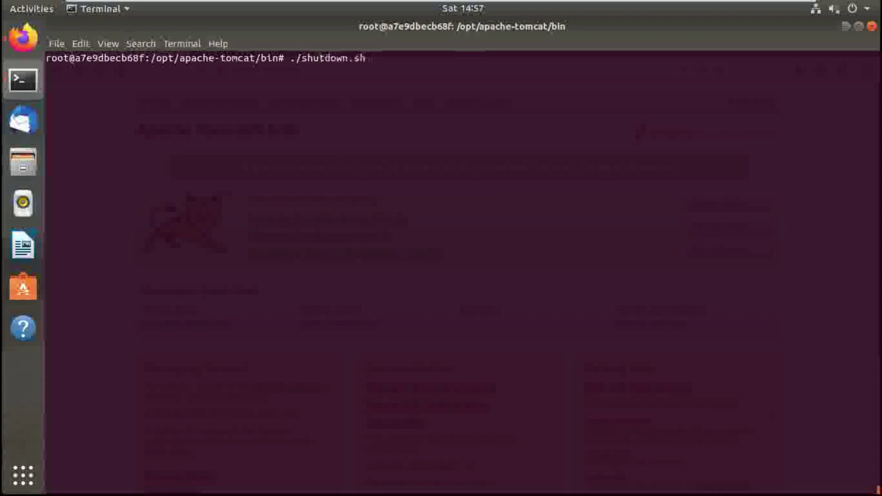
key("Return")
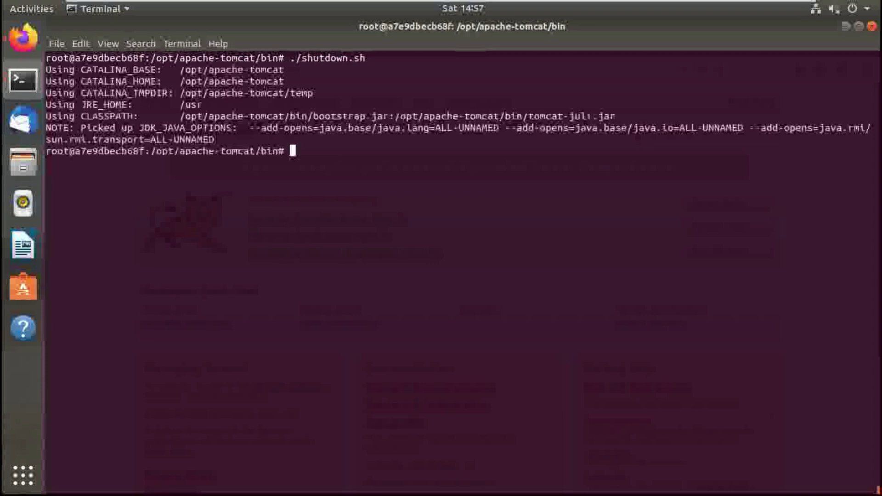
type("cd ..")
key("Return")
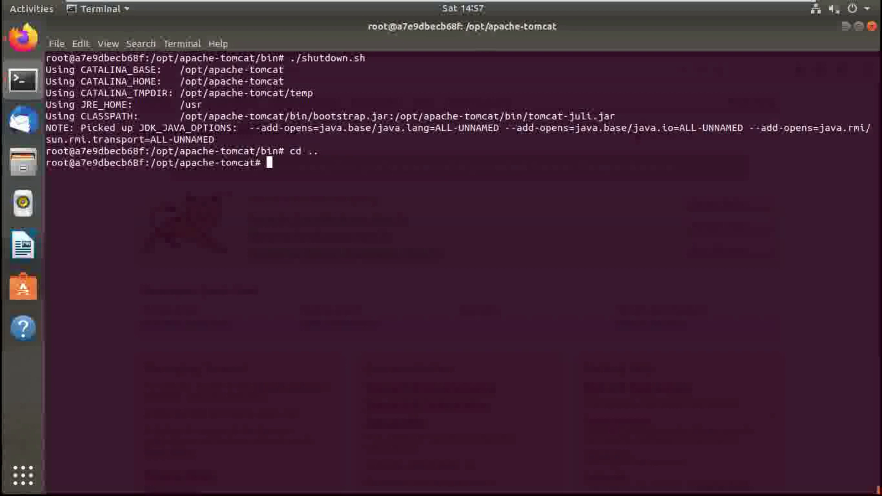
key("ctrl+l")
type("l")
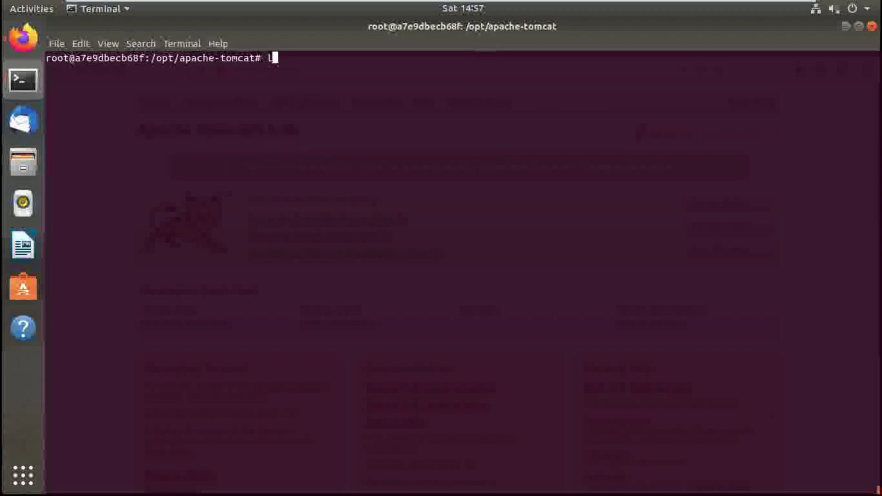
type("s")
Step: Enter the conf folder, list its files, and try opening tomcat-users.xml in vim
key("Return")
type("cd")
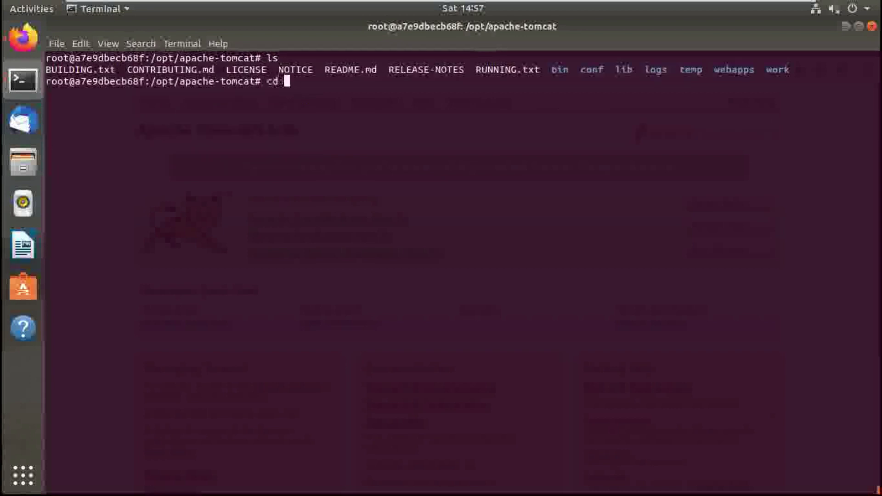
type(" c")
key("Tab")
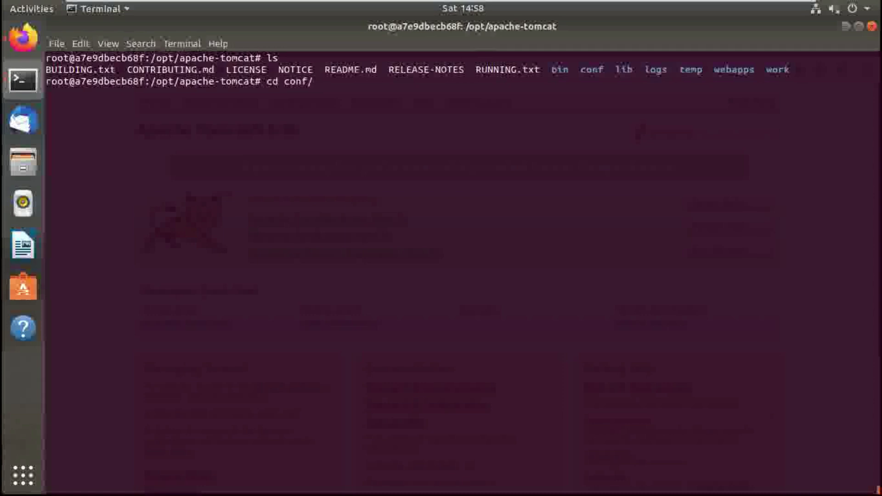
key("Return")
type("ls")
key("Return")
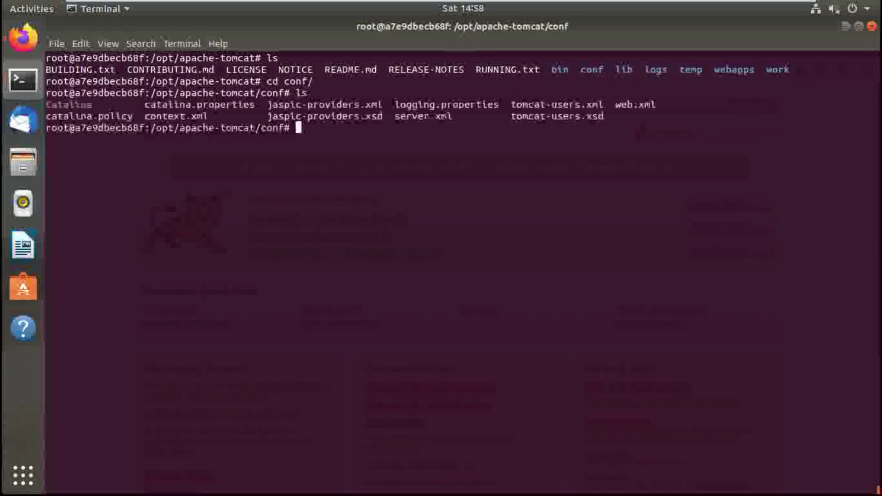
type("vim ")
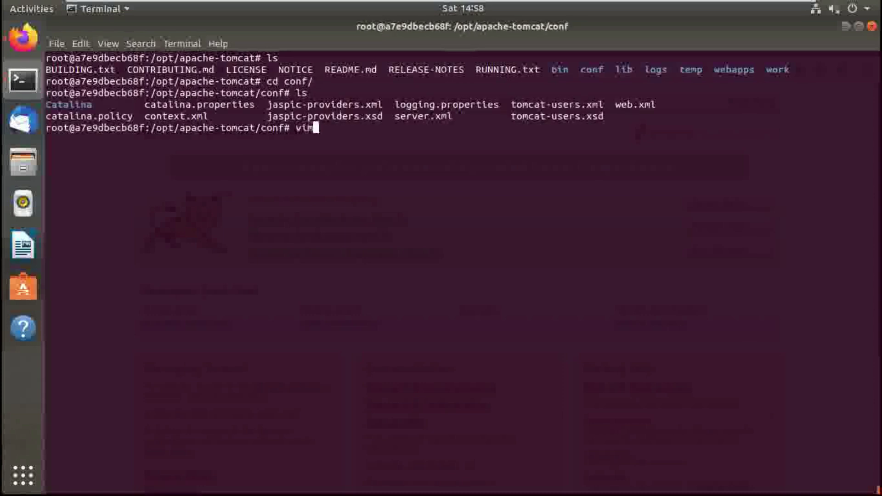
type("to")
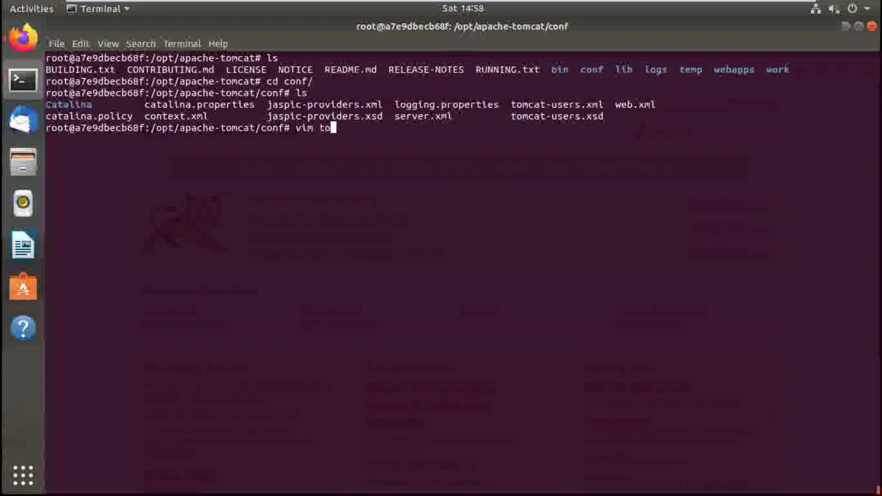
key("Tab")
type("x")
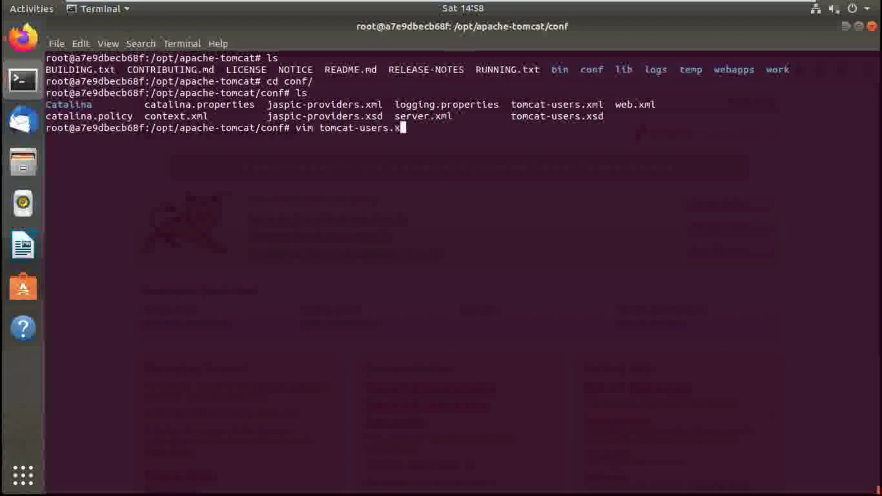
type("ml")
key("Return")
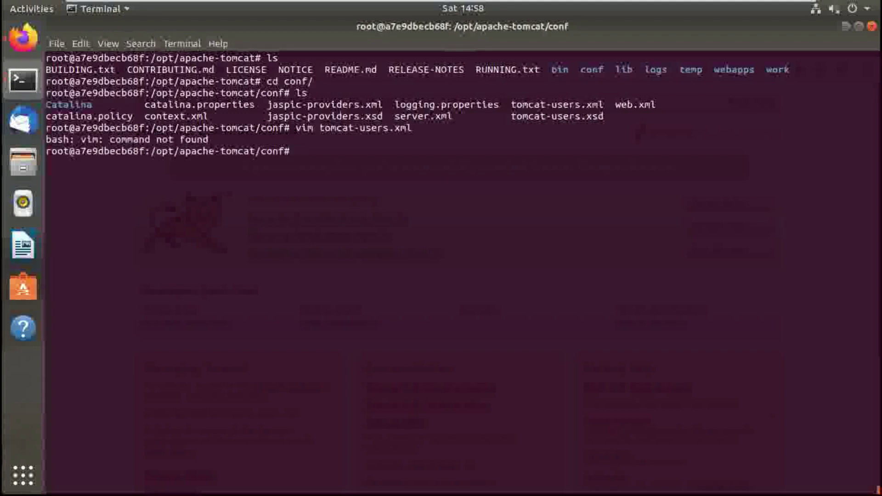
type("apt")
type(" in")
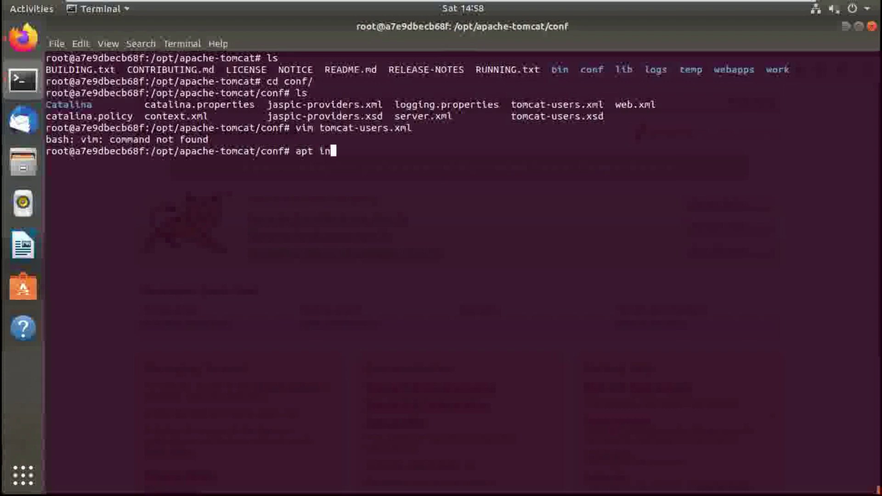
type("stall vim")
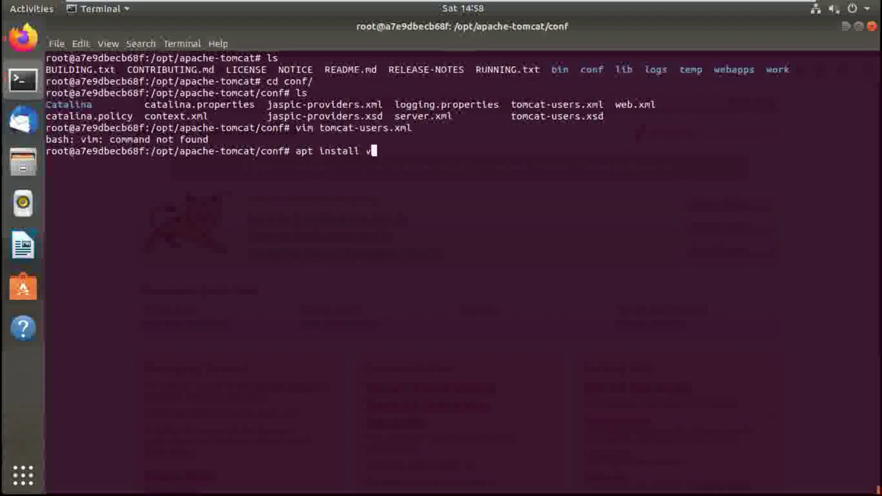
type(" -y")
Step: Install vim with apt install vim -y, then clear the installation output
key("Return")
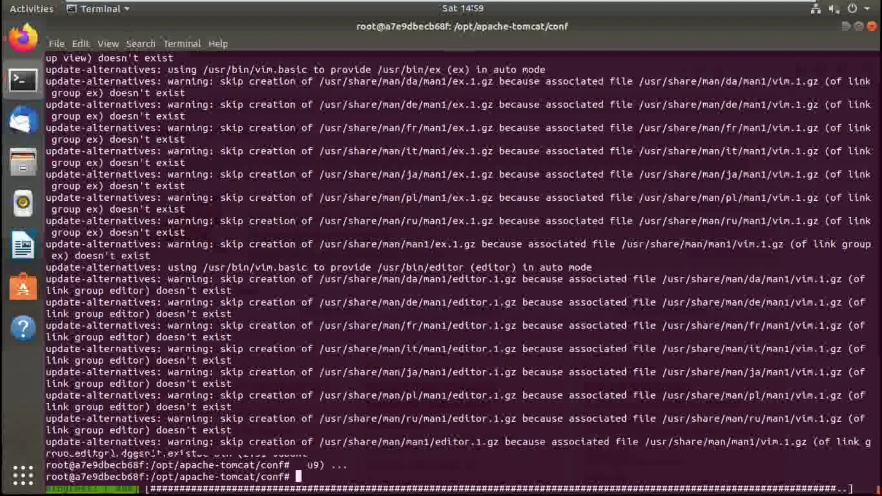
key("ctrl+l")
Step: Reopen tomcat-users.xml in vim and go to the sample users' closing --> line
key("Up")
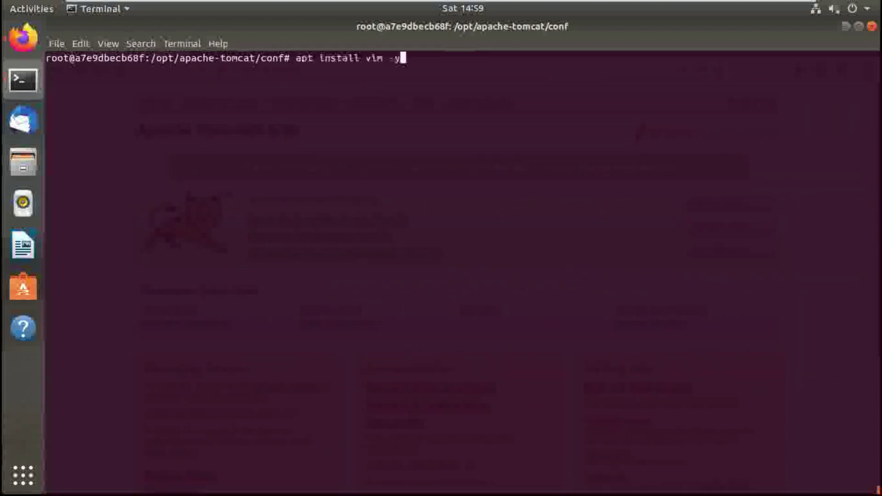
key("Up")
key("Return")
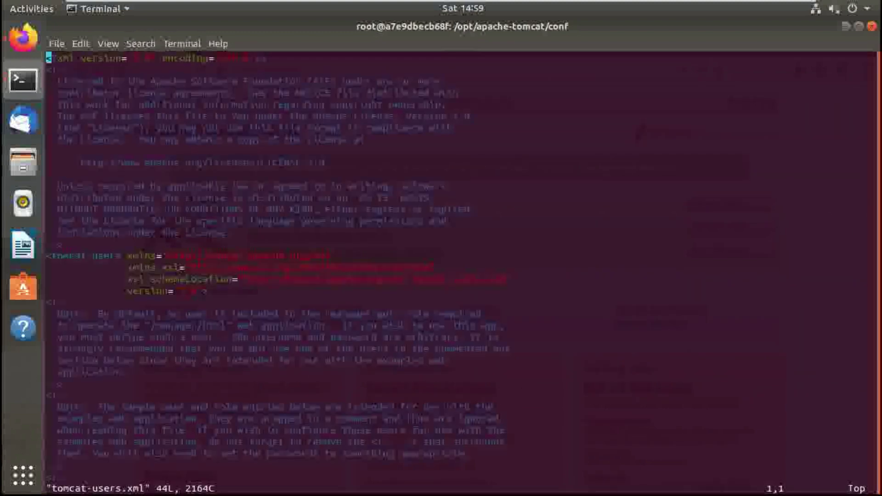
key("Down")
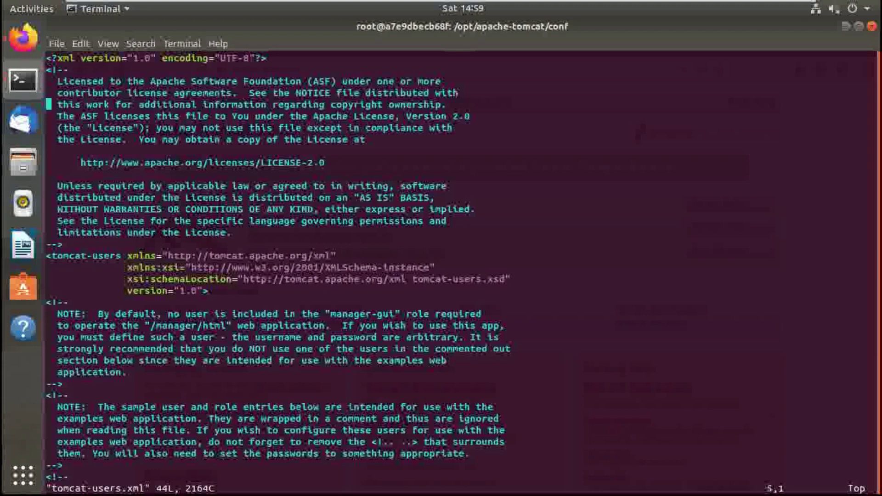
key("Down")
key("Down")
key("Down")
key("Down")
key("Down")
key("Down")
key("Down")
key("Down")
key("Down")
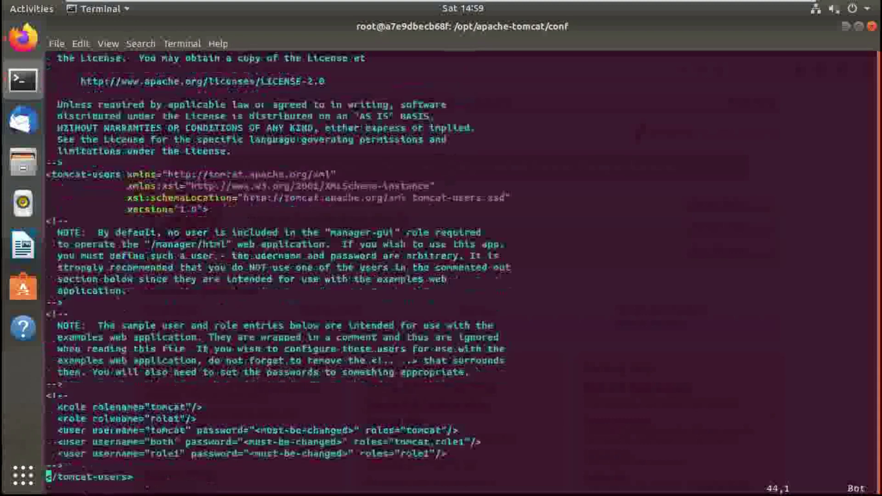
key("Up")
key("i")
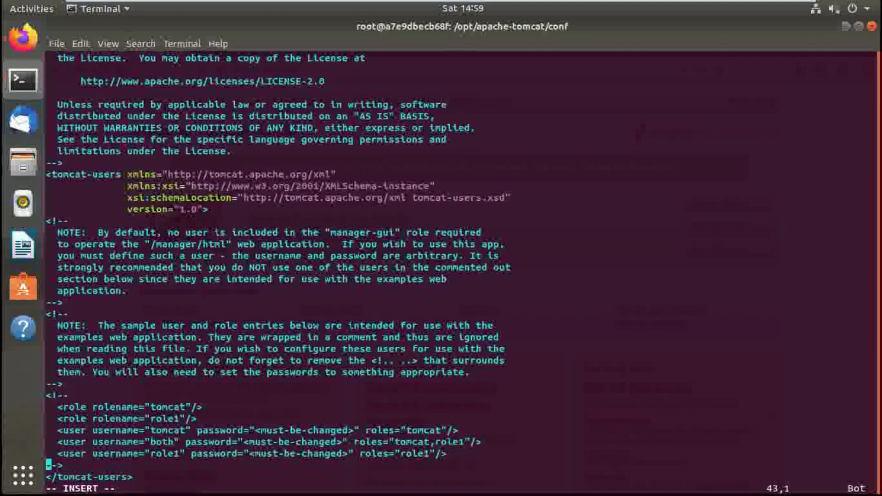
key("Right")
key("Right")
key("Right")
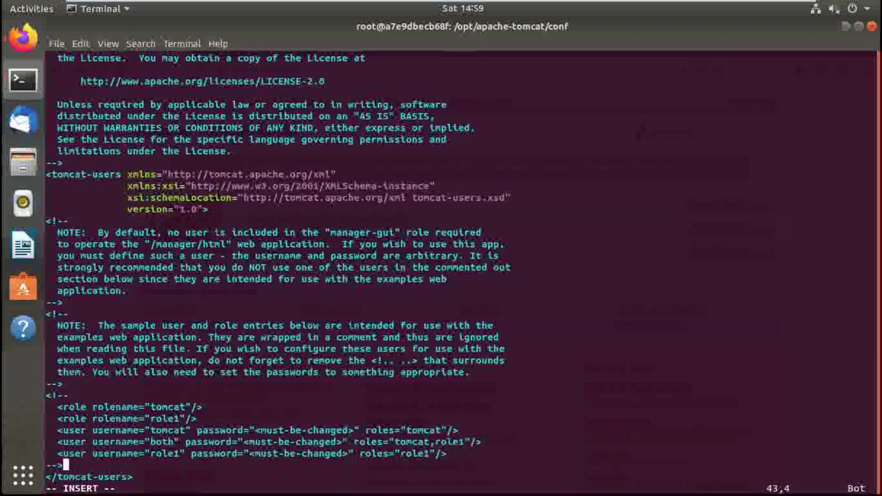
key("Return")
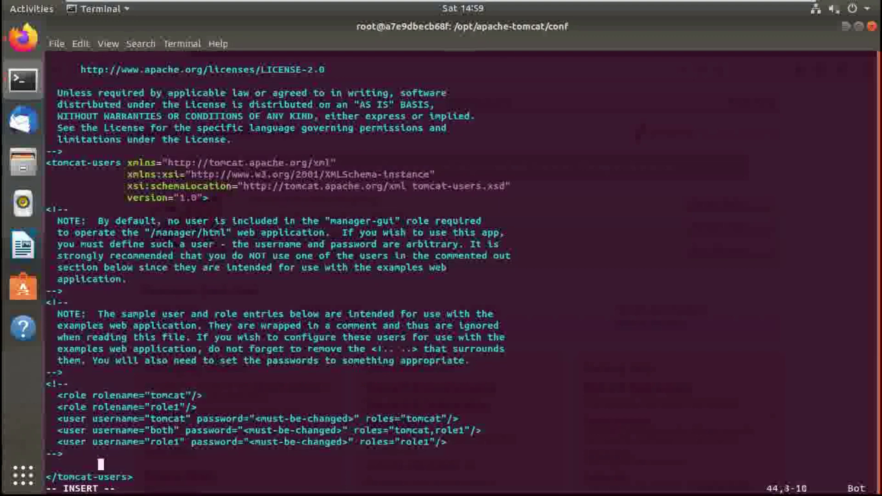
key("BackSpace")
key("BackSpace")
key("BackSpace")
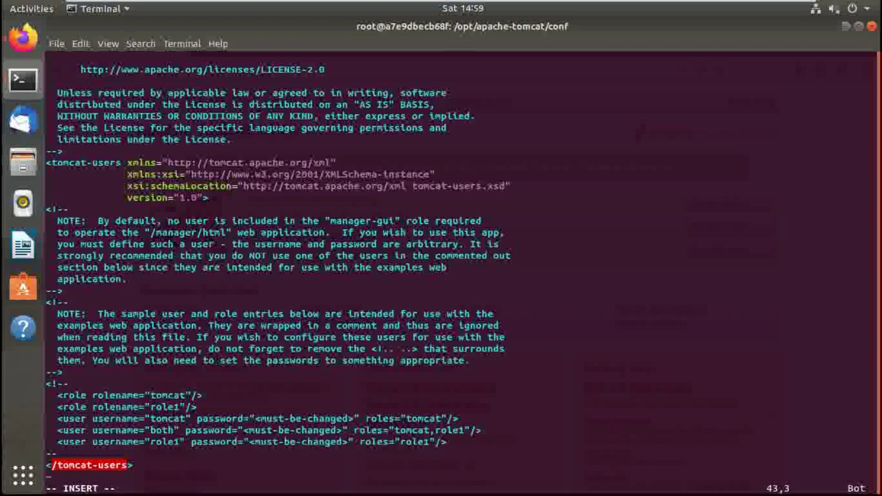
key("Escape")
key("u")
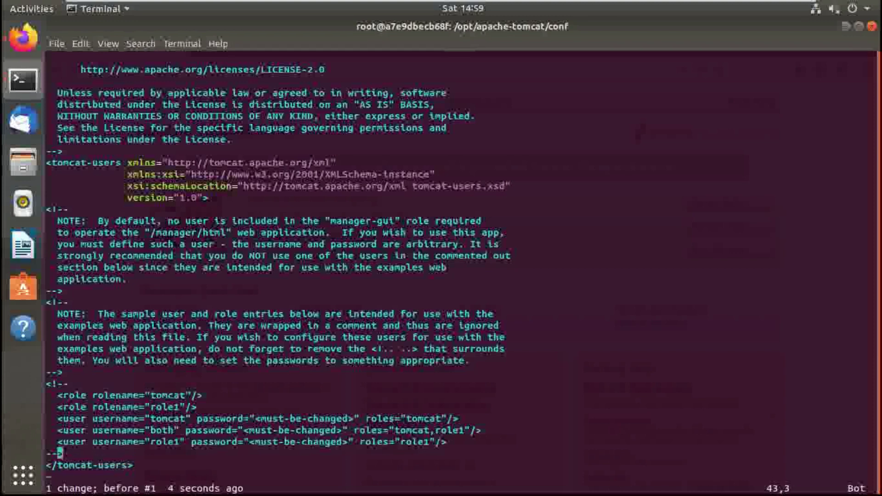
Step: Add '<!-- User manager can access only manager section -->' on a new line below it
key("a")
key("Return")
key("Tab")
key("Return")
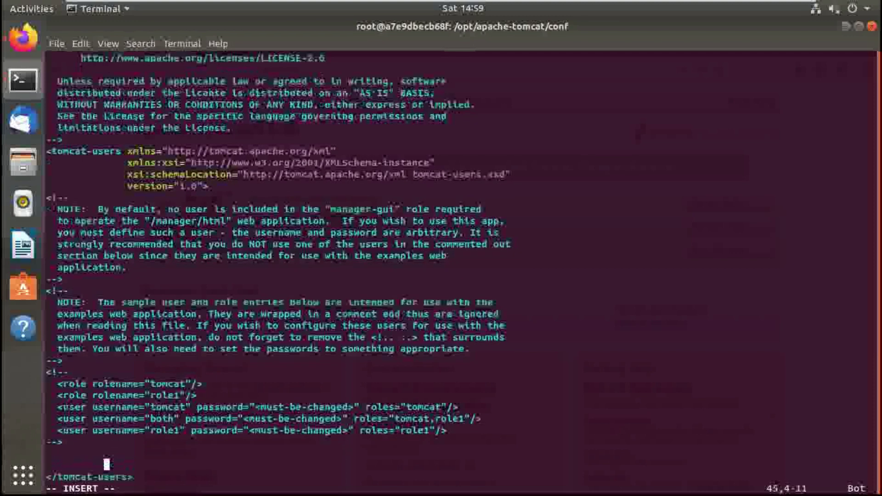
key("BackSpace")
key("BackSpace")
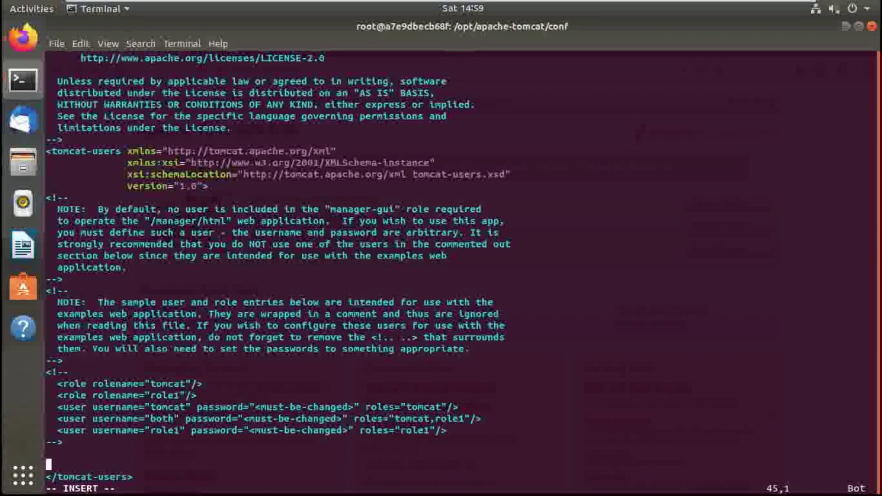
type("<")
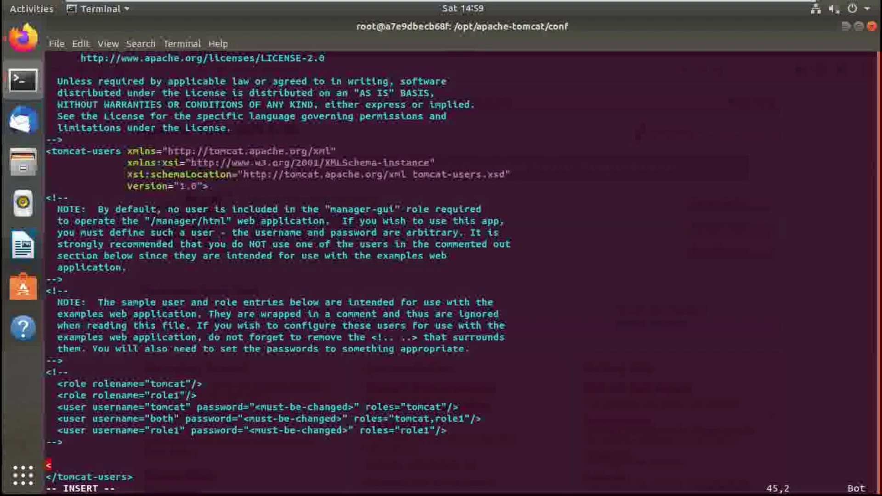
type("!--")
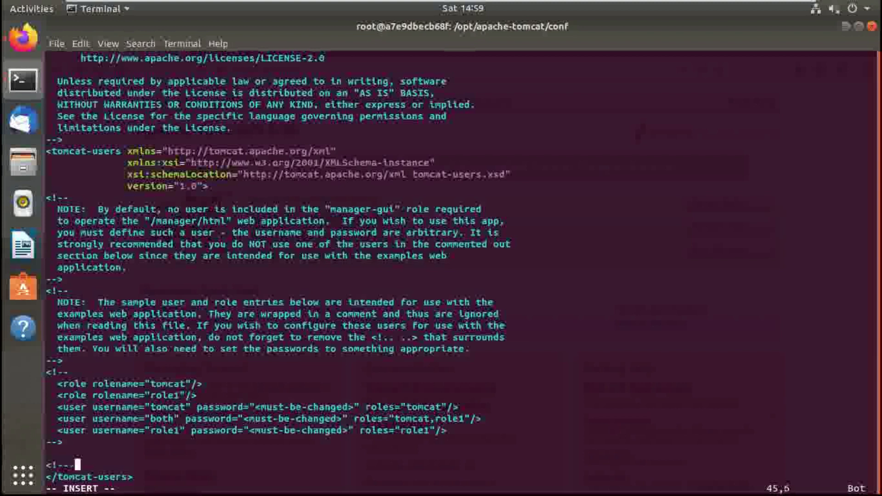
type("User")
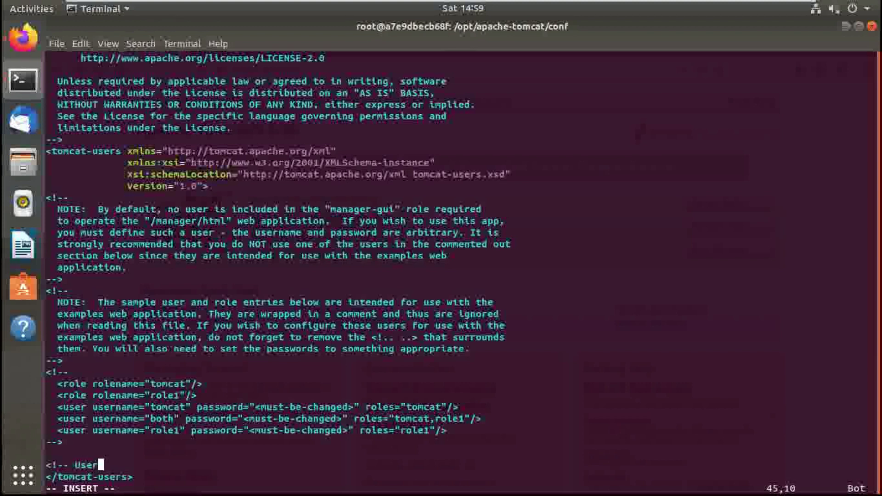
type(" ma")
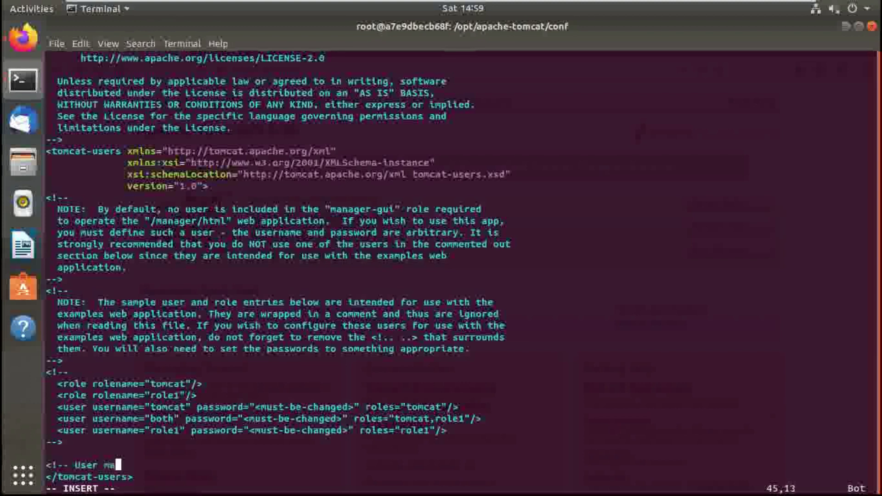
type("nager can")
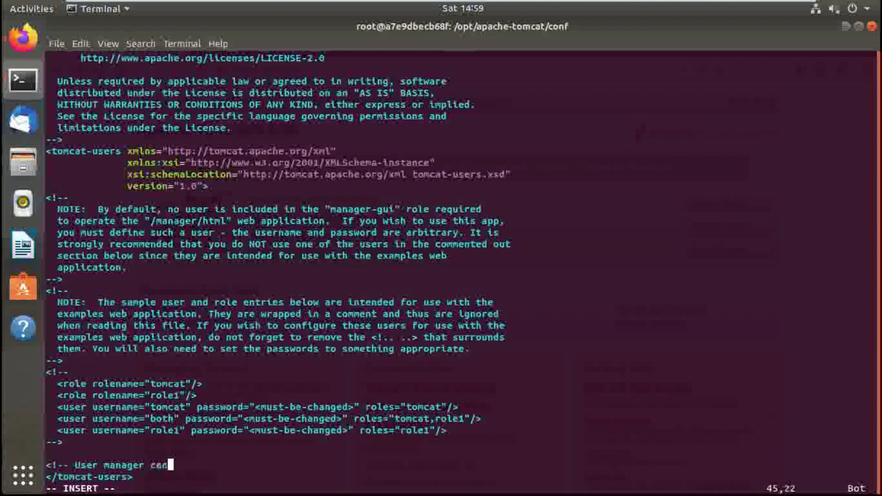
type(" acce")
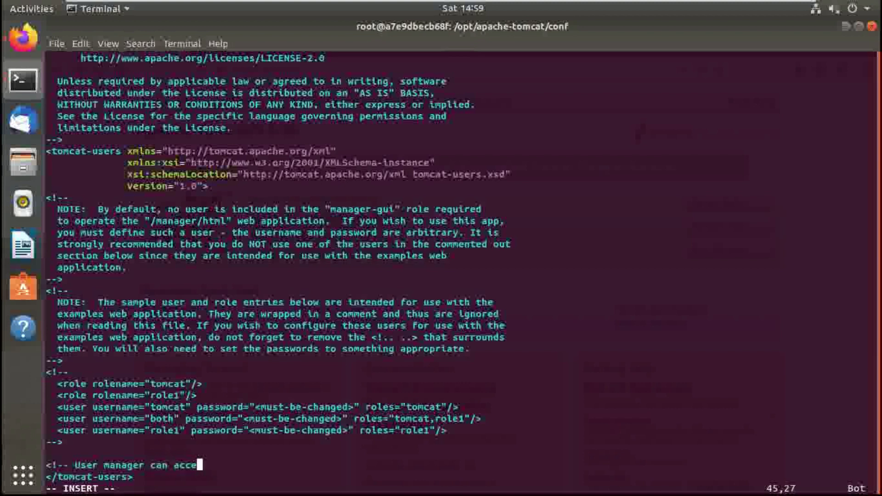
type("ss")
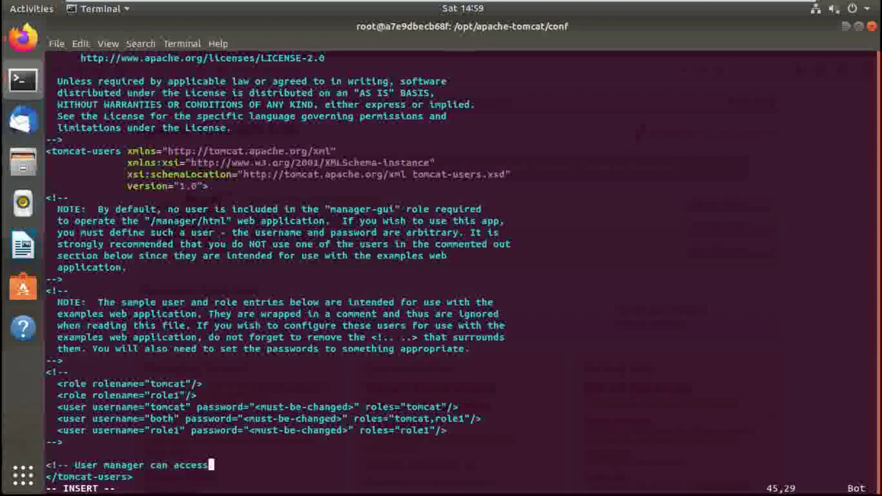
type(" o")
type("nly ")
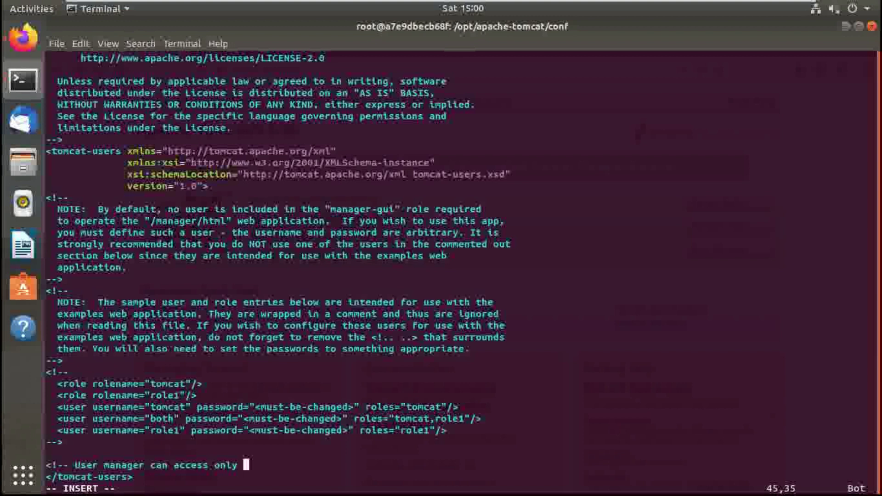
type("anager ")
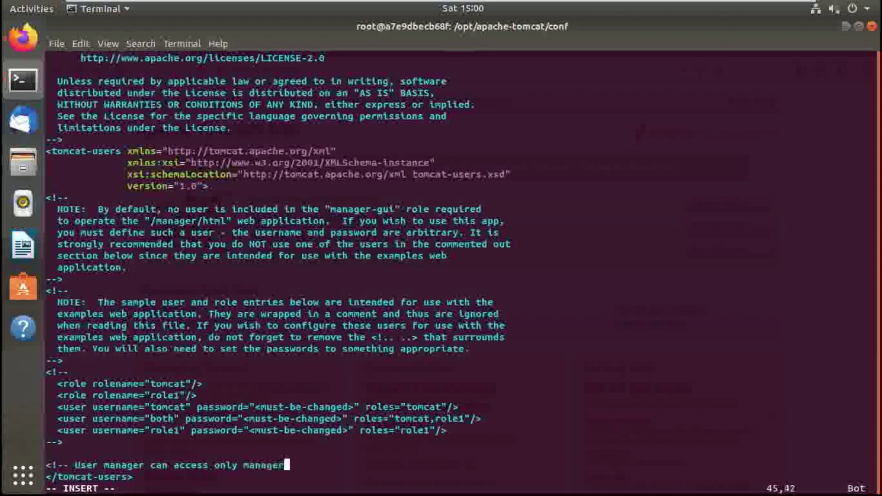
type("sa")
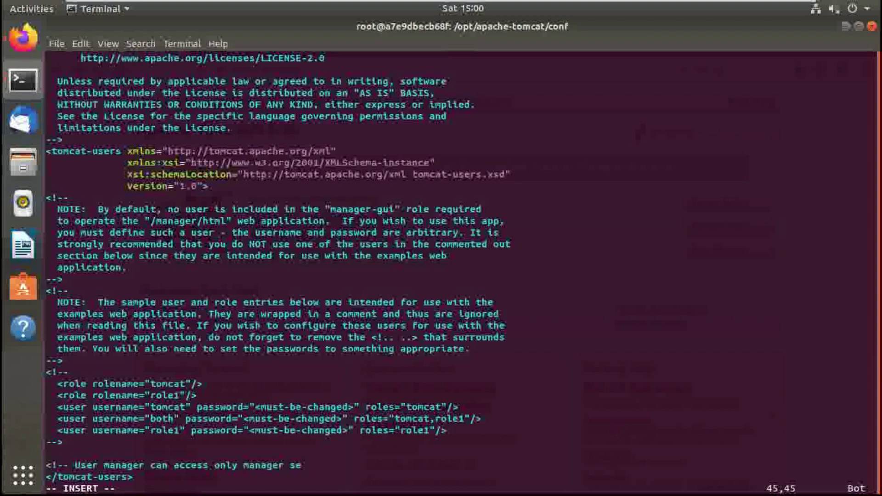
type("ction ")
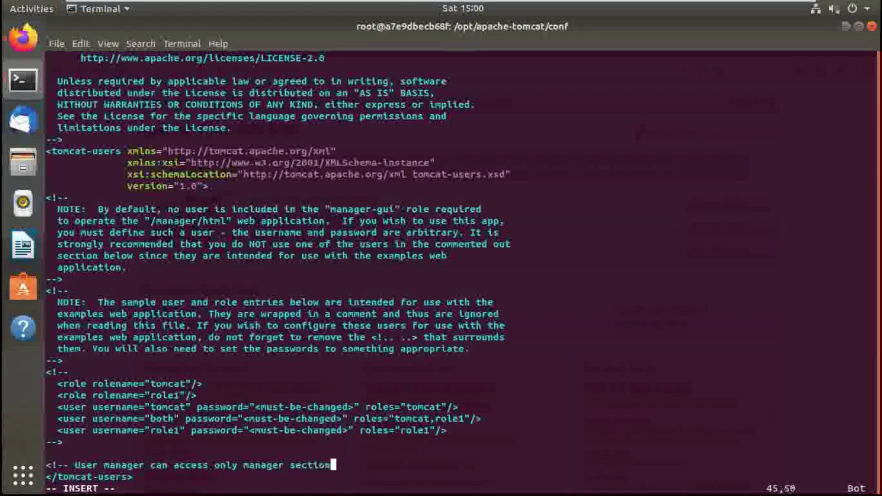
type("-->")
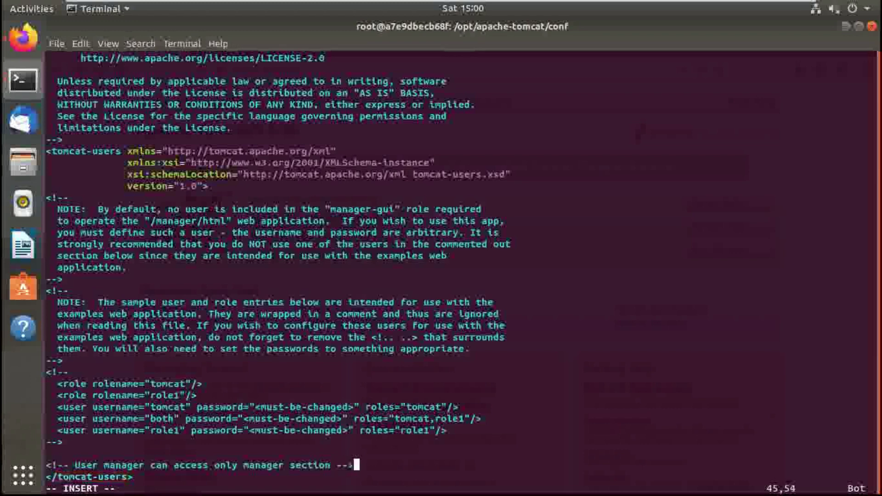
key("Return")
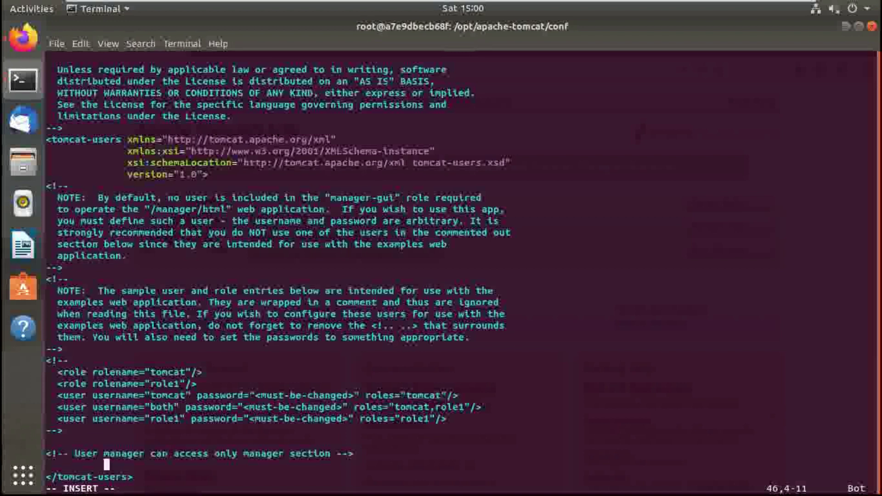
Step: Write <role rolename="manager-gui" /> under the manager comment and start a new line
key("BackSpace")
key("BackSpace")
key("BackSpace")
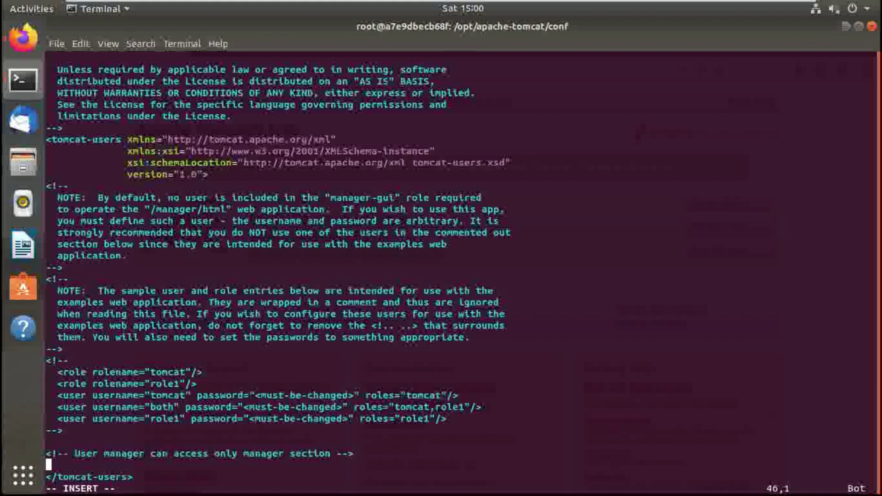
key("Tab")
type("<role")
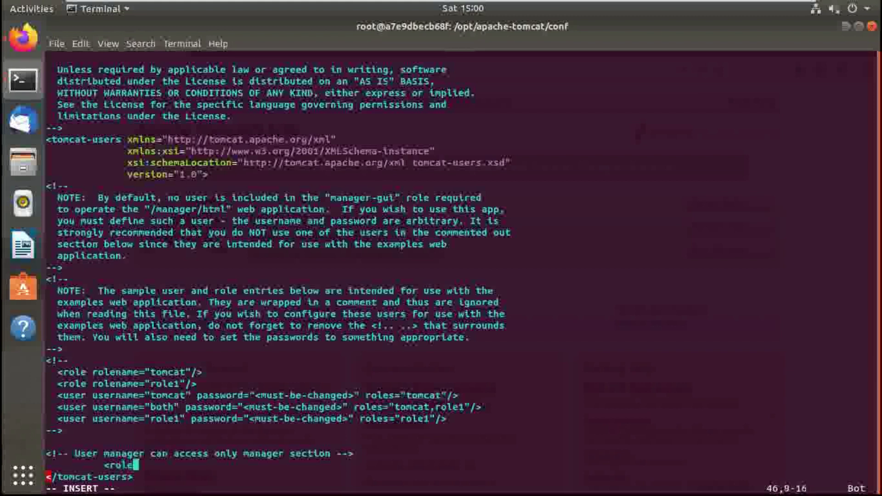
key("Left")
key("Left")
key("Left")
key("Left")
key("Left")
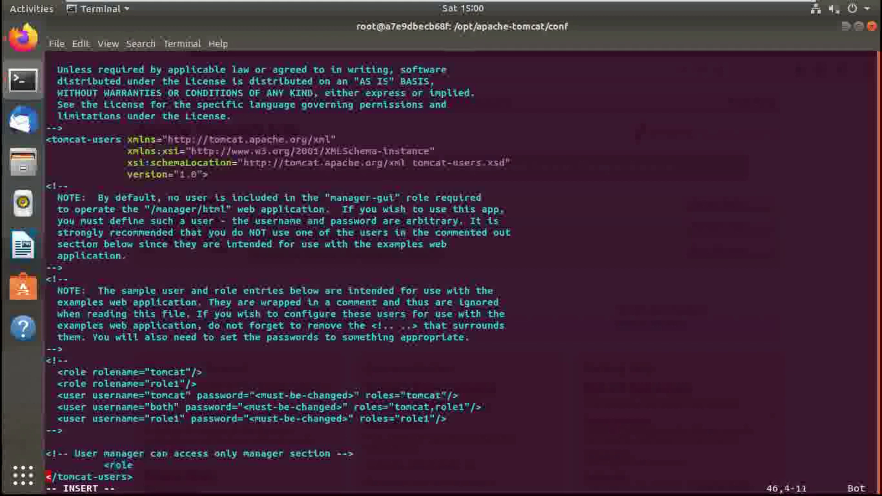
key("BackSpace")
key("BackSpace")
key("Left")
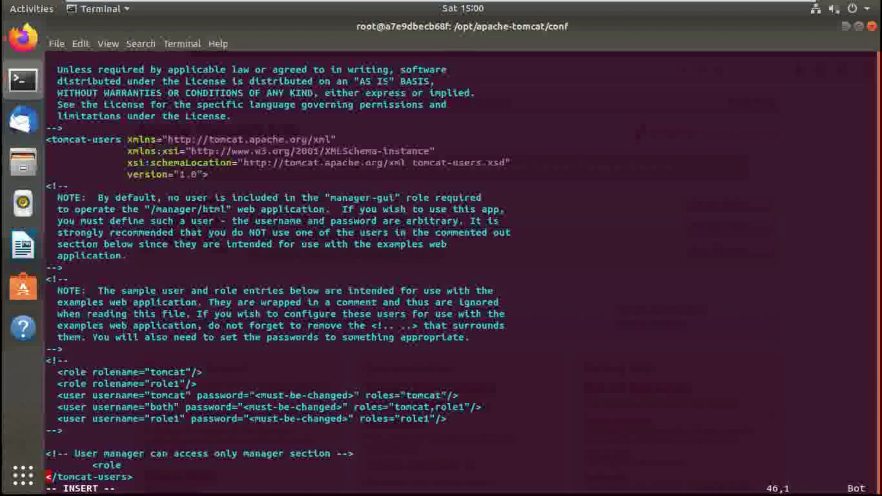
key("Delete")
key("Right")
key("Right")
key("Right")
key("Right")
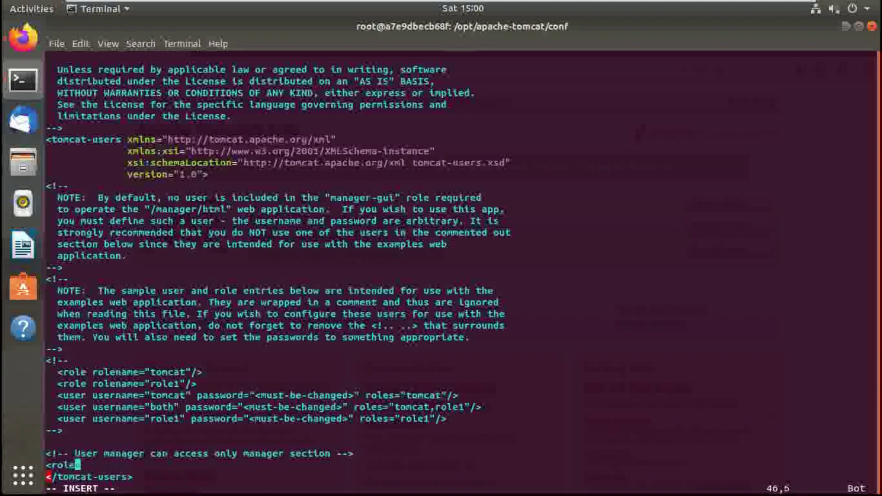
type("r")
type("ole")
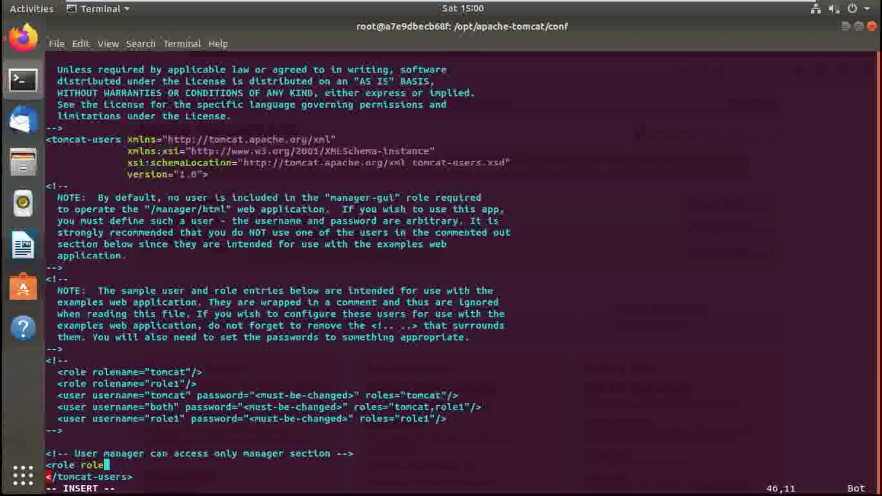
type("name=")
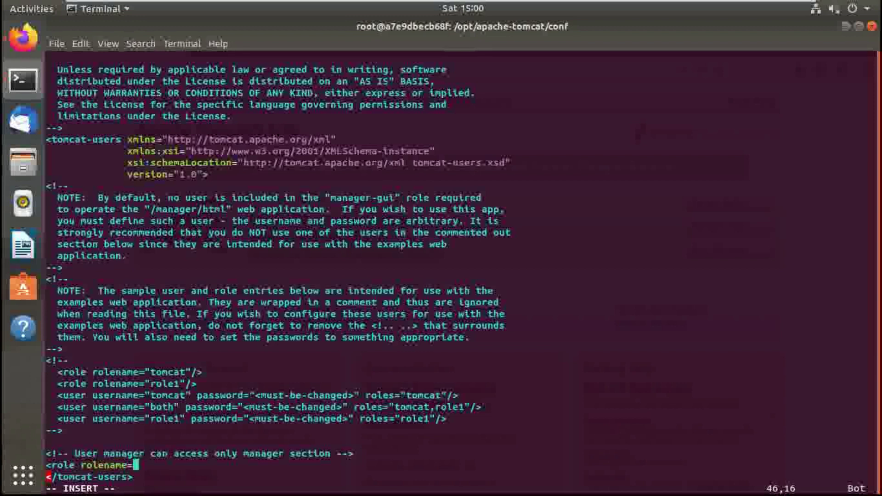
type("\"manager-")
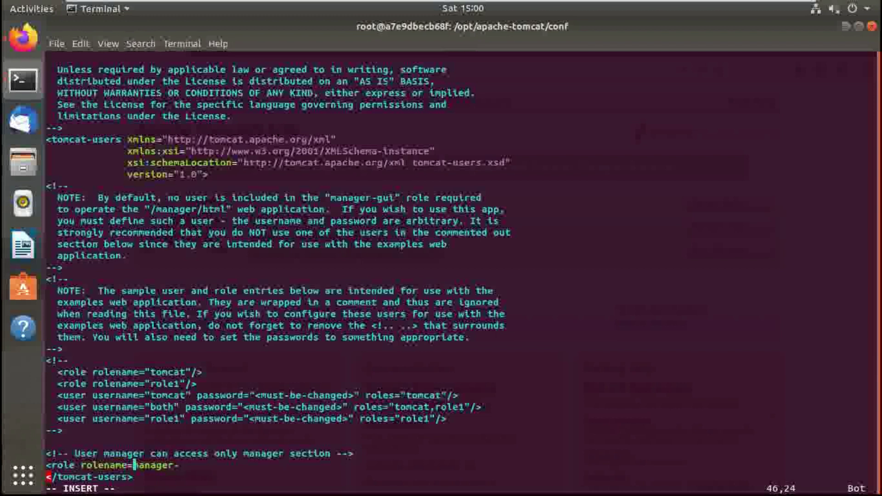
type("gui")
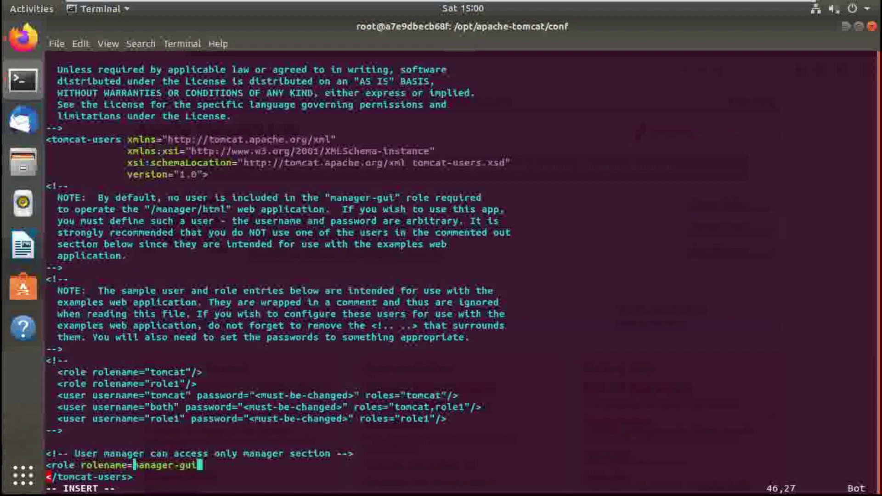
type("\"")
key("Left")
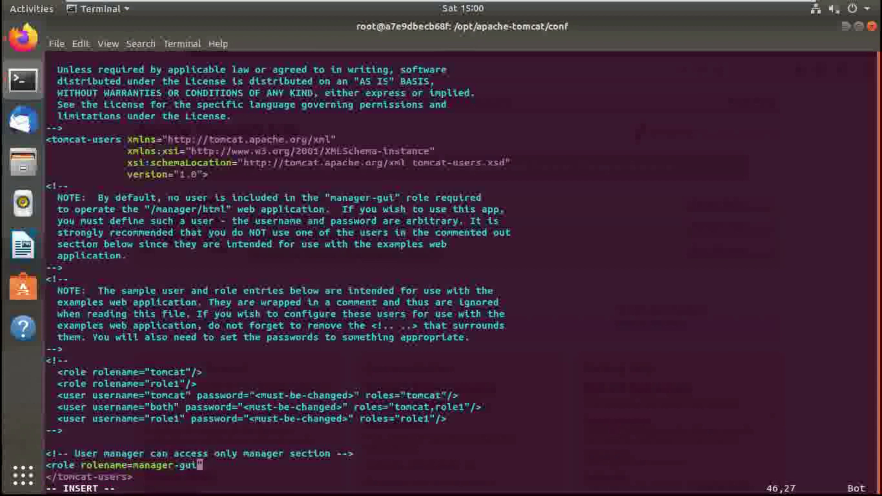
key("Left")
key("Left")
key("Left")
key("Right")
key("Right")
key("Right")
key("Left")
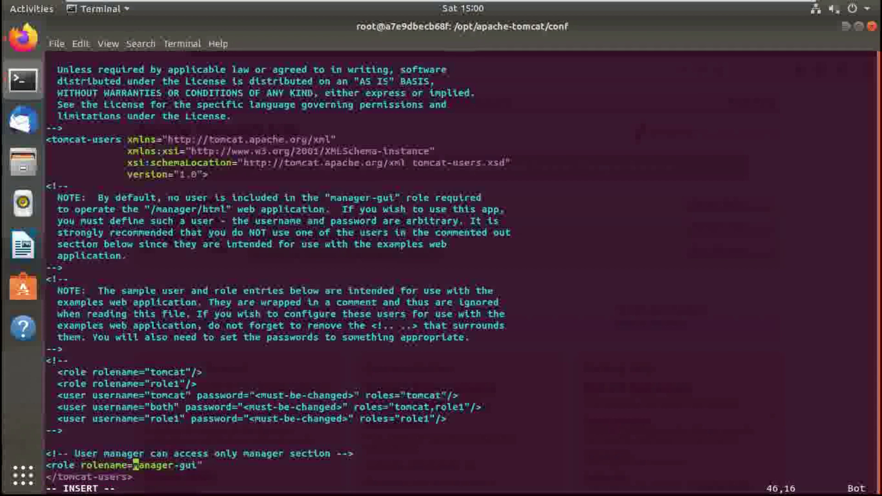
type("\"")
key("Right")
key("Right")
key("Right")
key("Right")
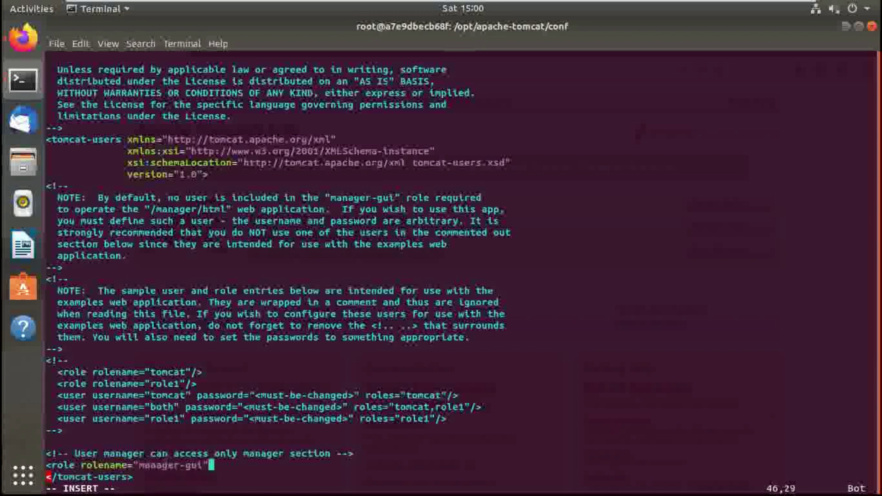
type("/")
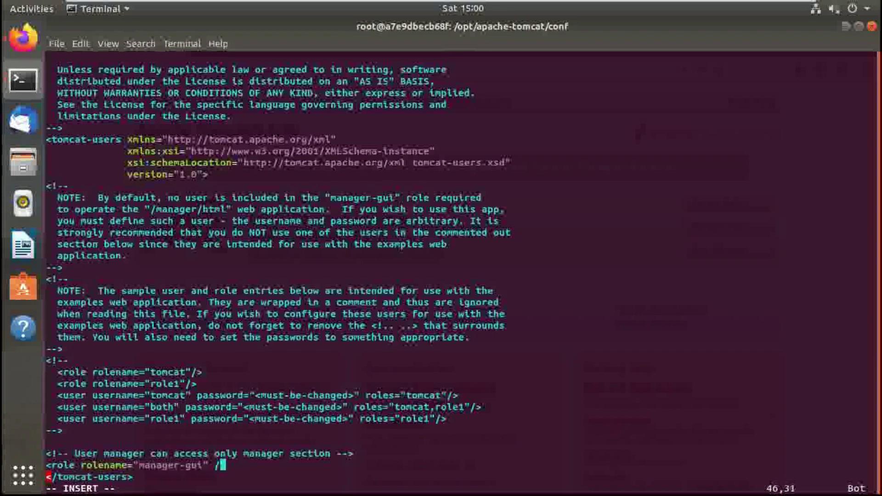
type(">")
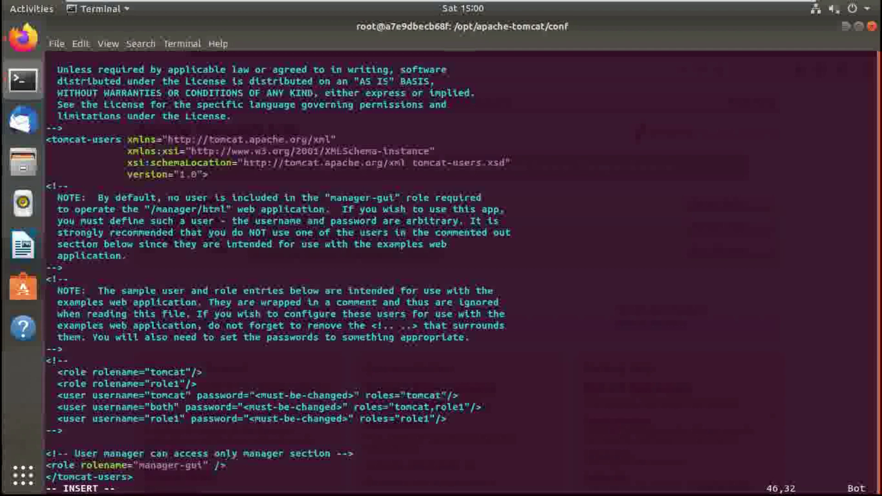
key("Return")
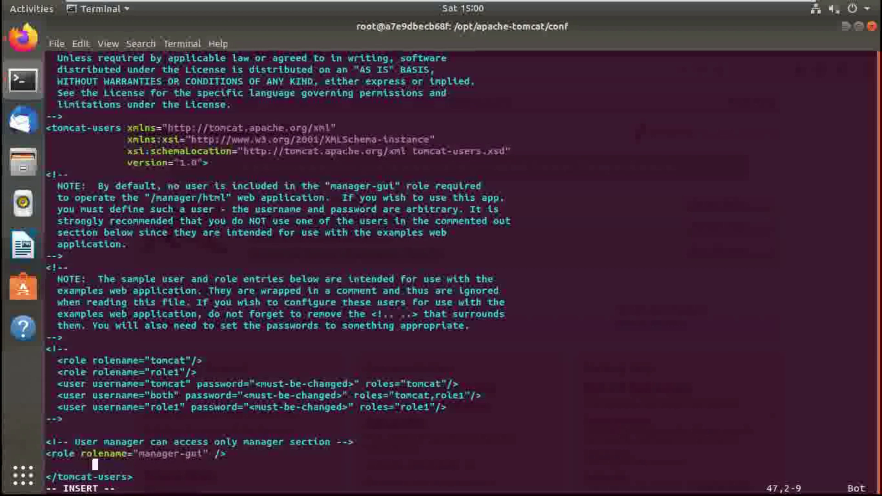
Step: Add a self-closed user entry for 'manager' with a password and the manager-gui role
key("BackSpace")
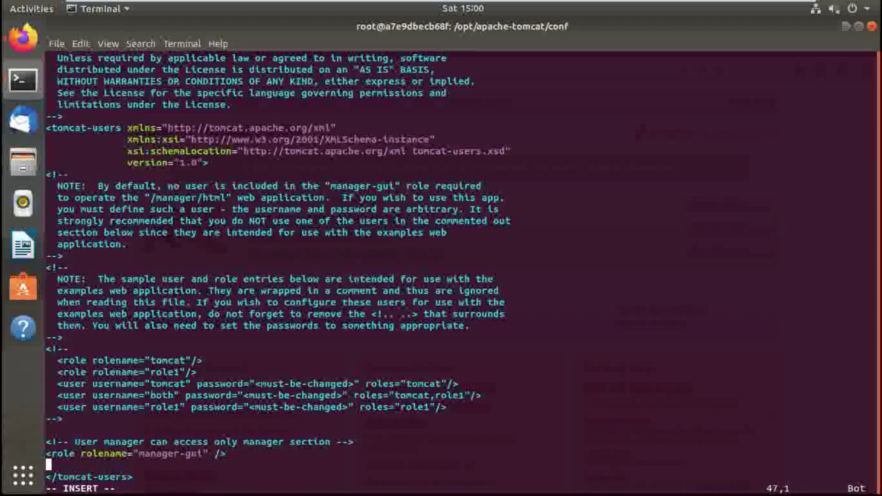
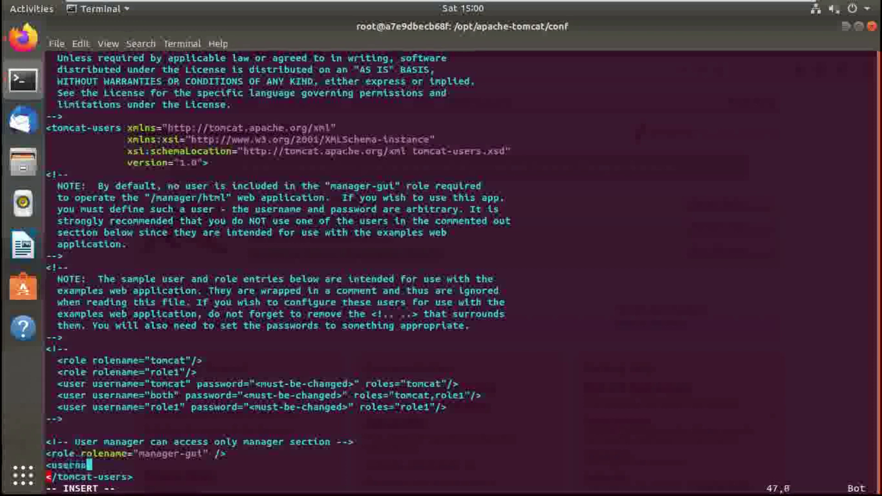
key("BackSpace")
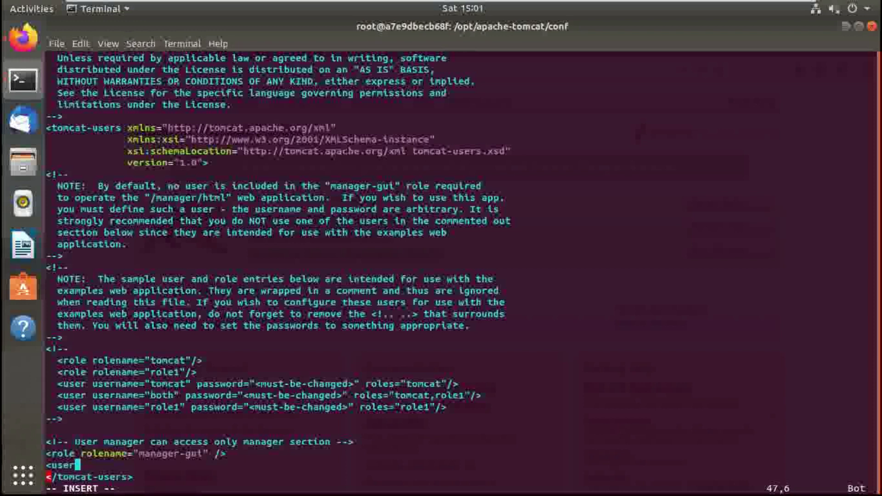
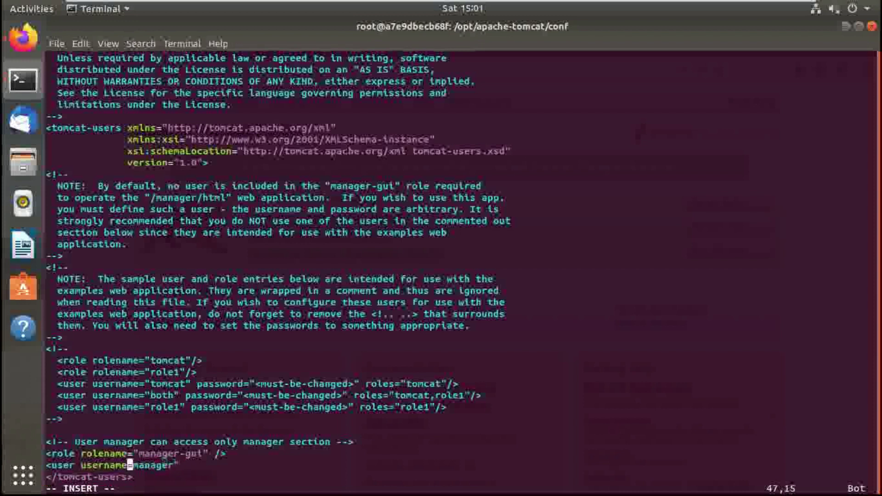
key("Left")
key("Left")
key("Left")
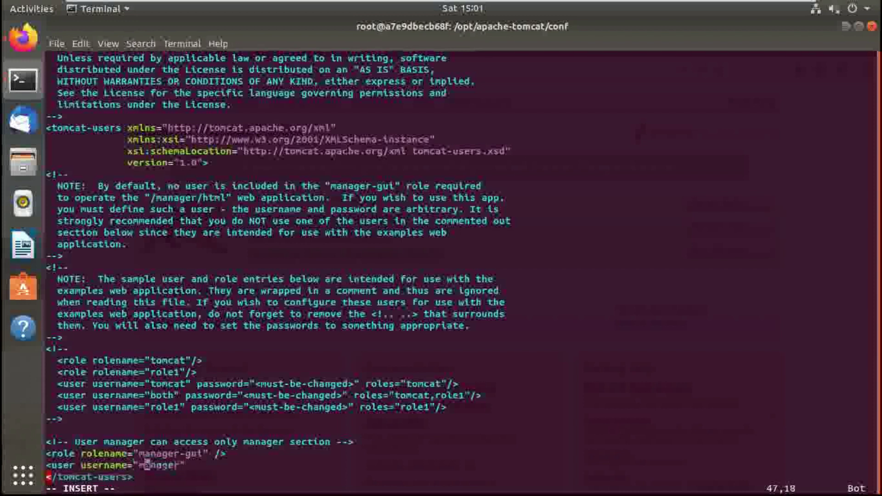
key("Right")
key("Right")
key("Right")
key("Right")
key("Right")
key("Tab")
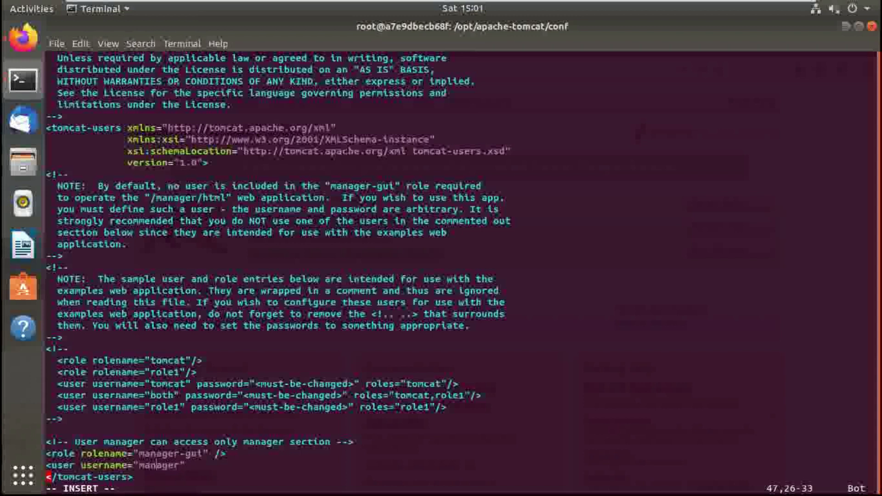
key("BackSpace")
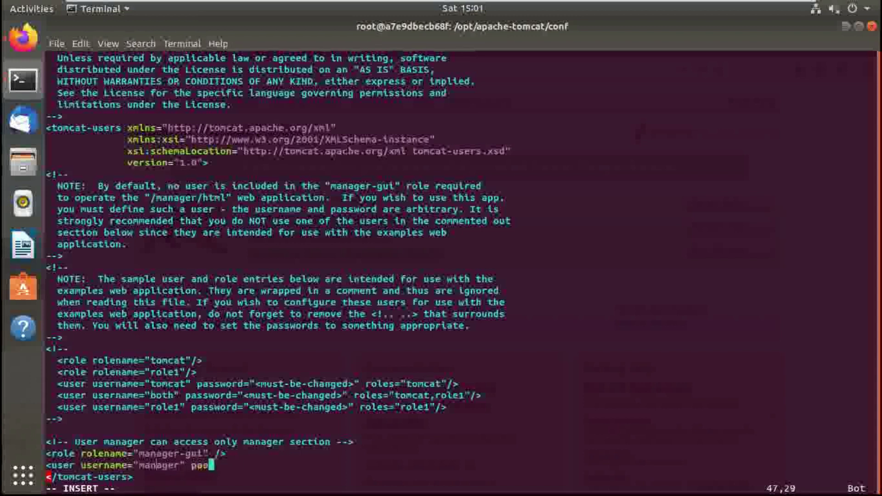
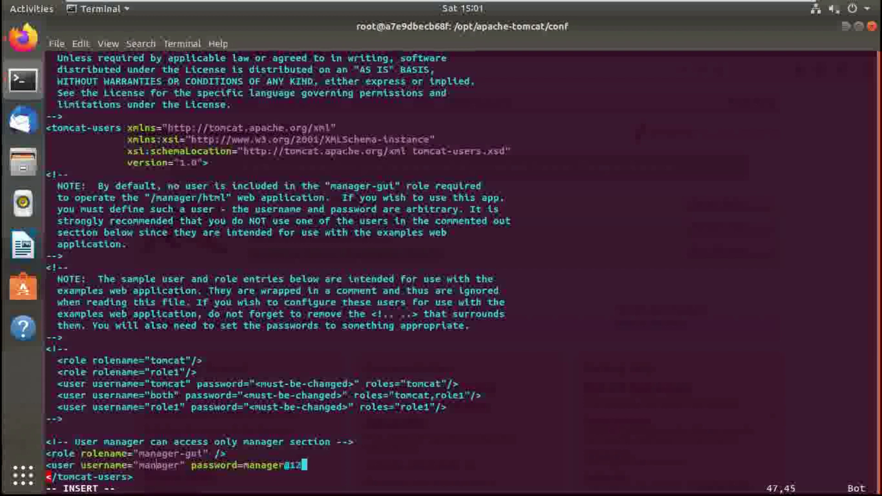
key("Left")
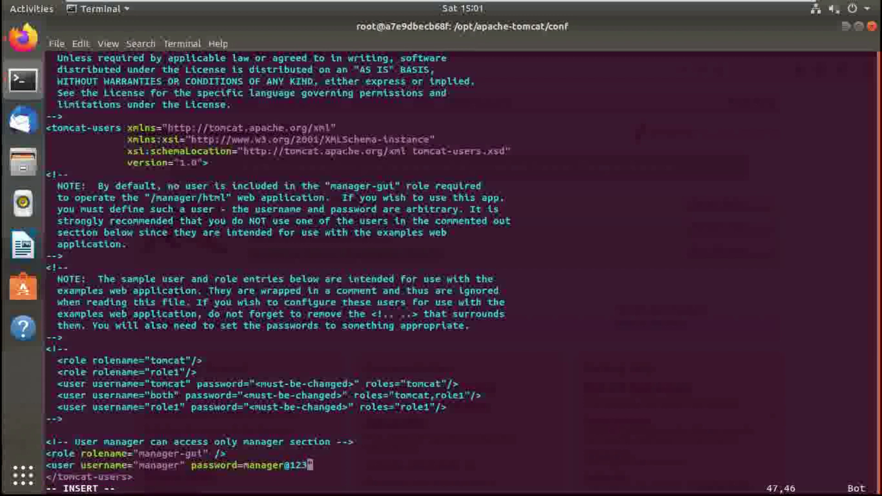
key("Left")
key("Left")
key("Left")
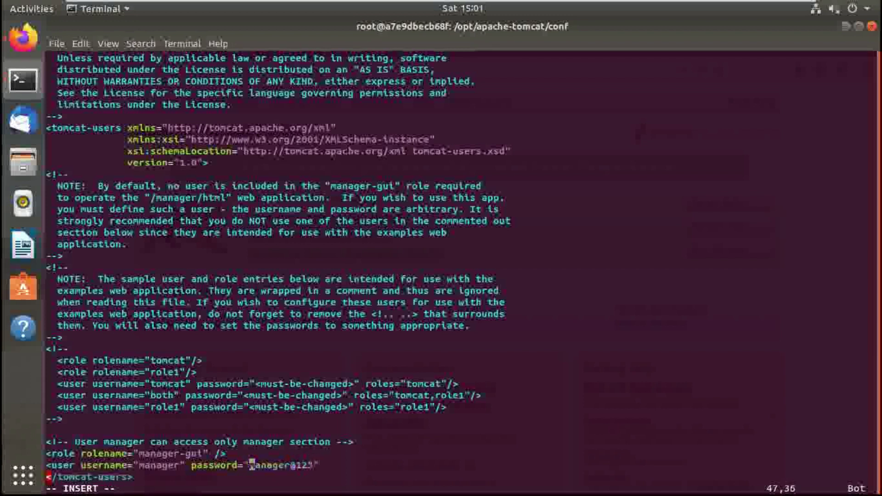
key("Right")
key("Right")
key("Right")
key("Right")
key("Right")
key("Right")
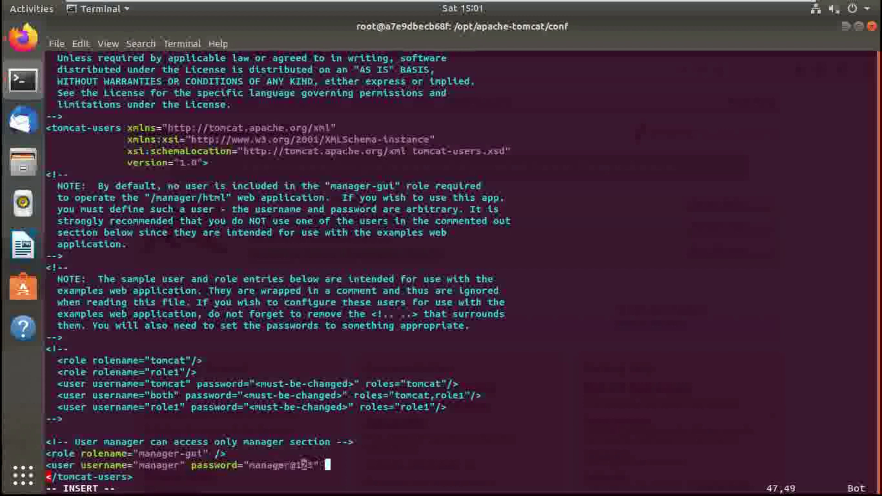
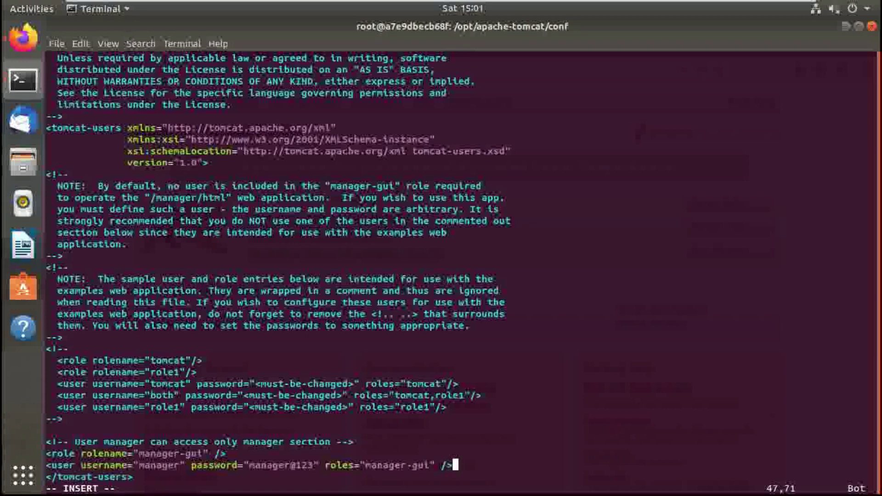
key("Return")
key("Tab")
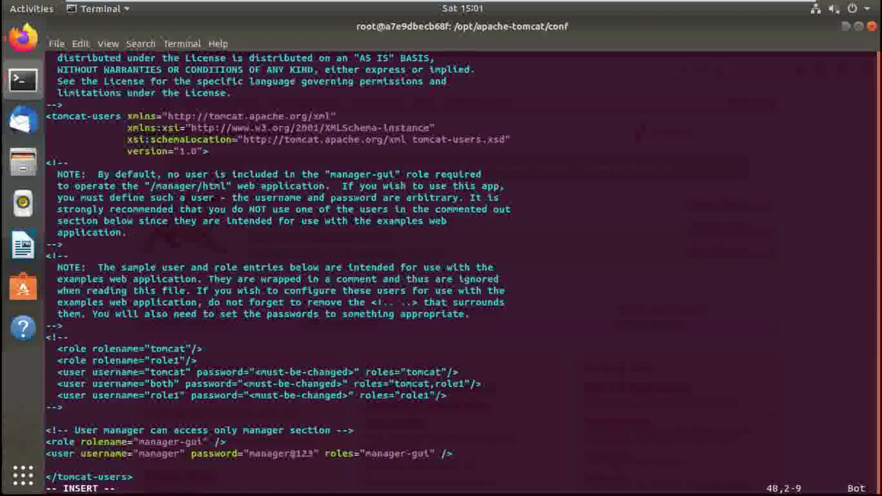
Step: Type '<!-- User admin can access only admin section -->', fix its typo, and add blank lines
key("BackSpace")
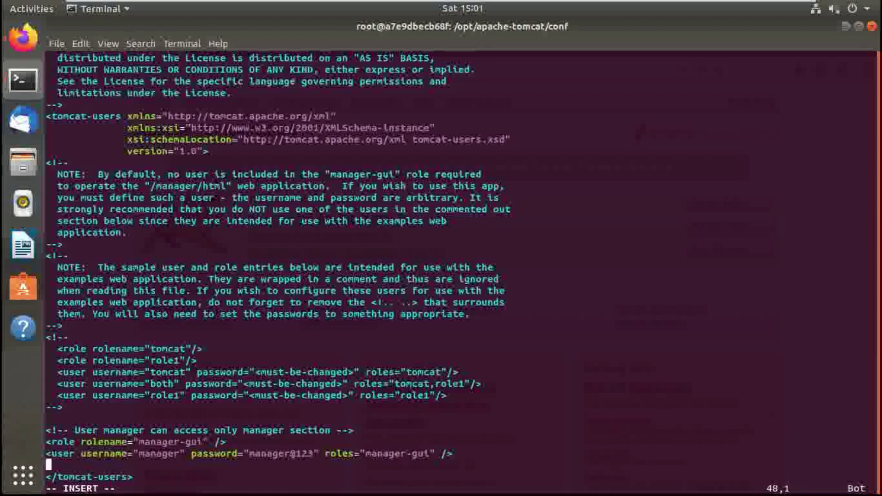
key("Return")
type("<")
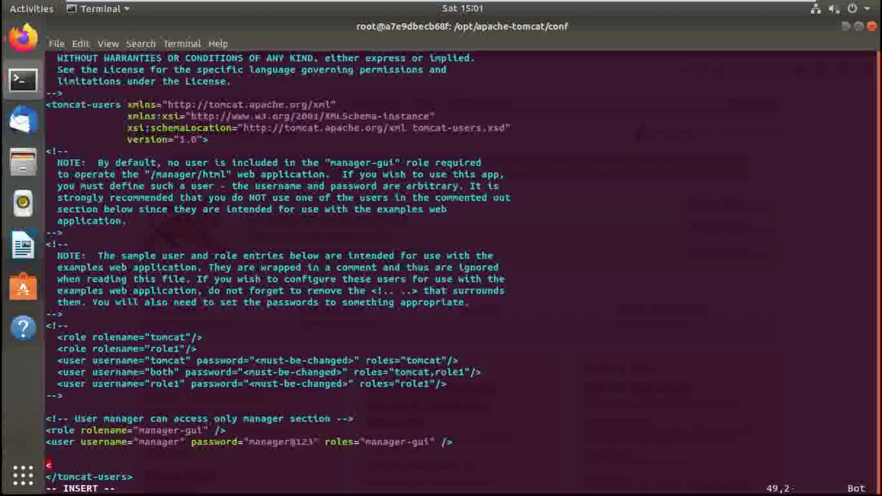
type("!-- ")
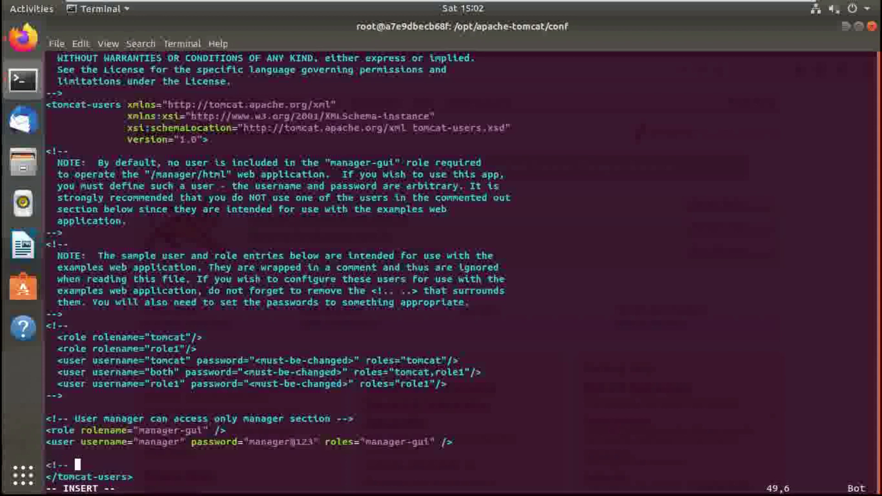
type("U")
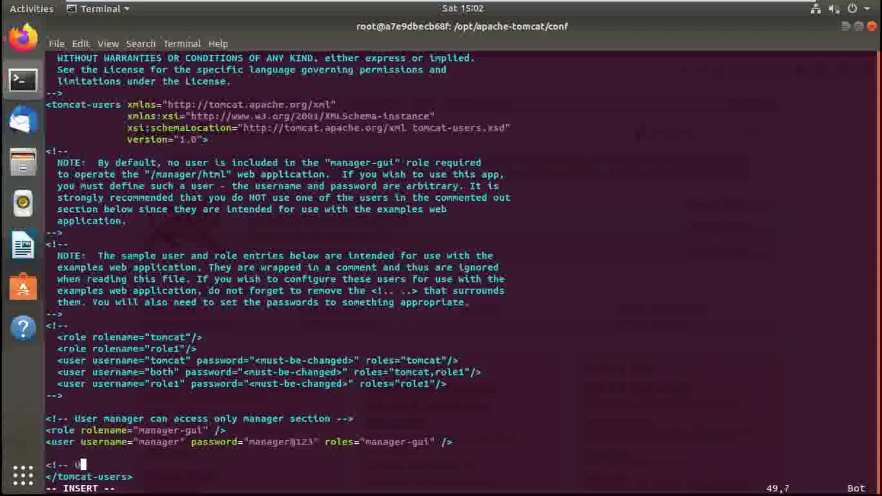
type("ser ad")
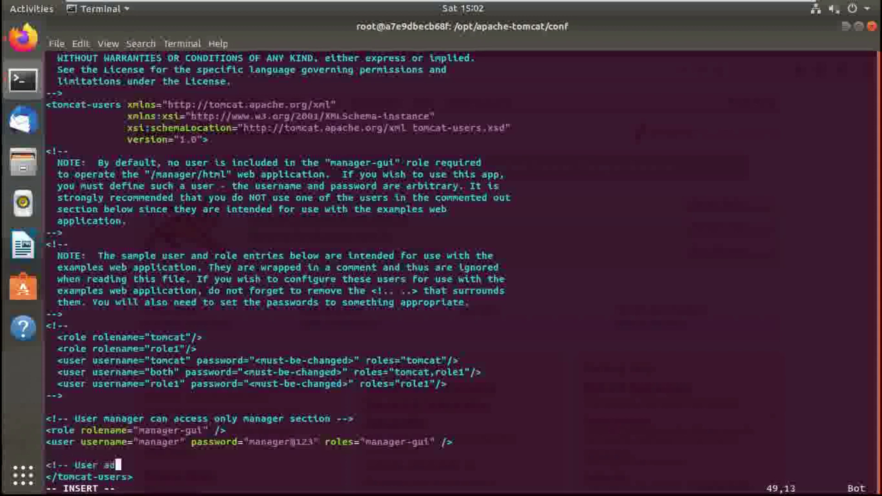
type("min can ")
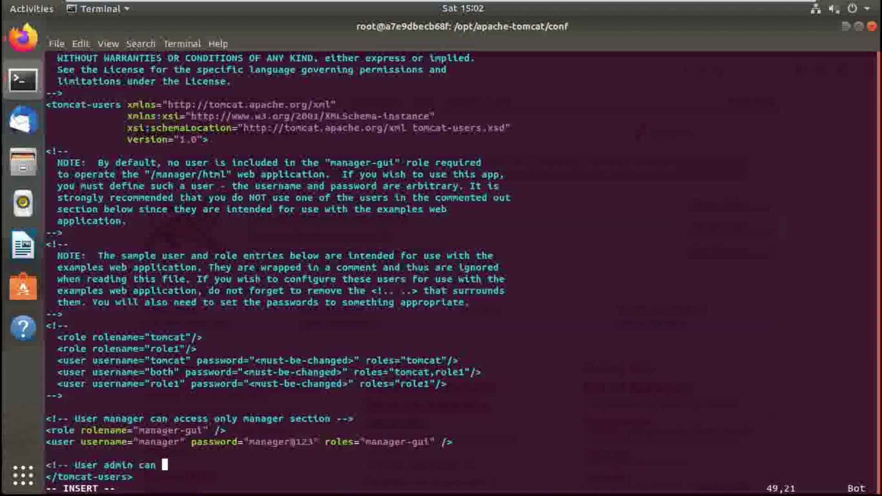
type("access ")
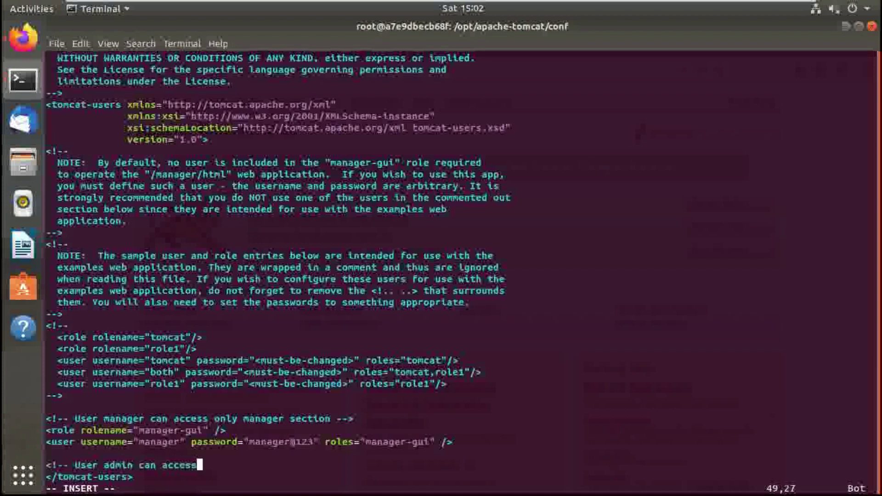
type("only")
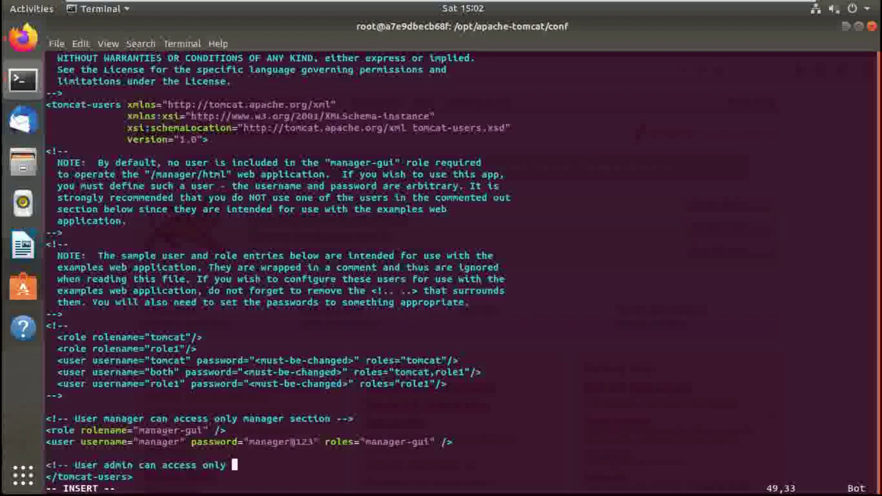
type("dmin")
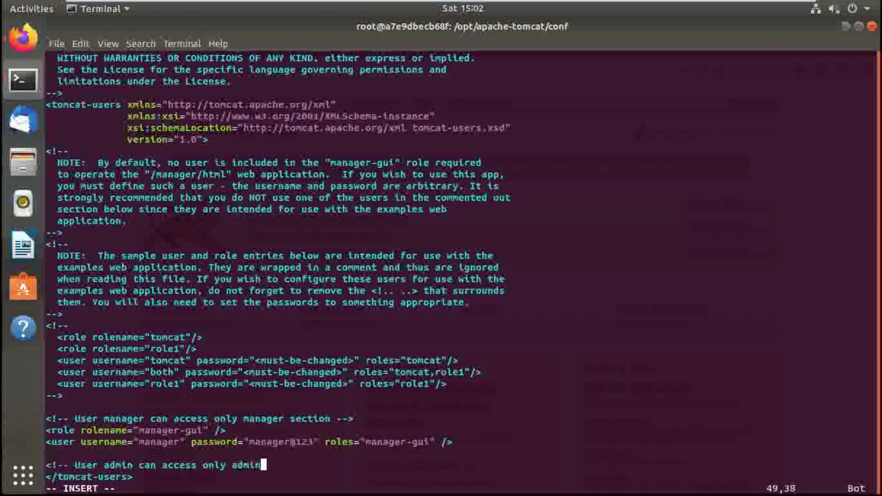
type(" st")
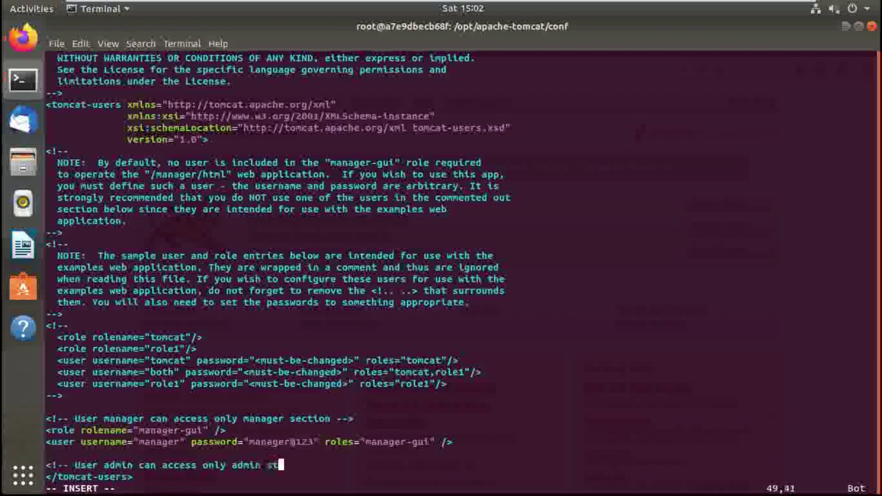
type("a")
key("BackSpace")
key("BackSpace")
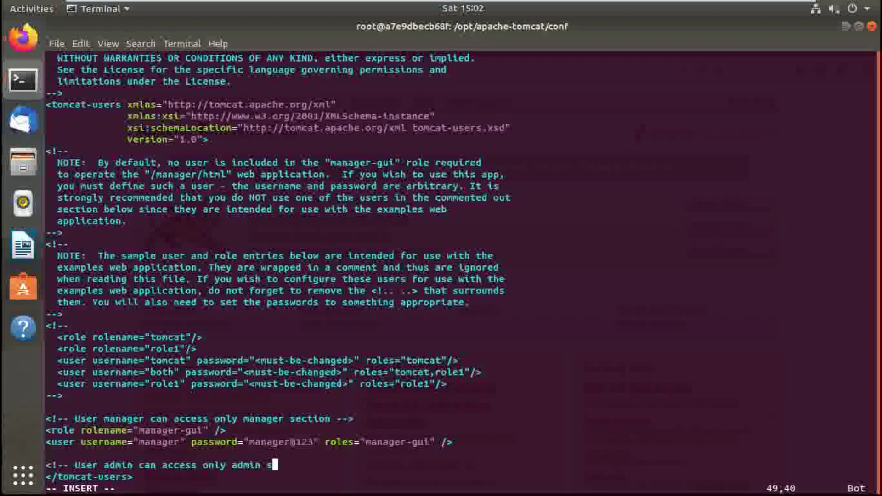
type("ectio")
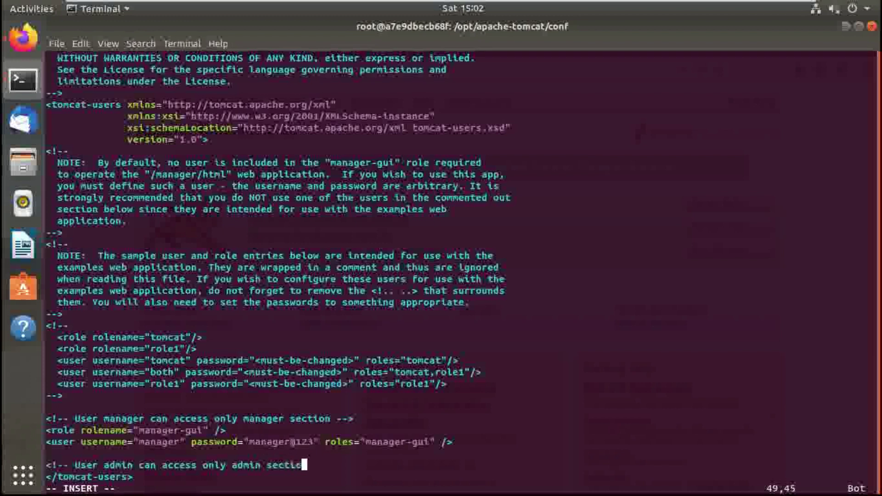
type("n --")
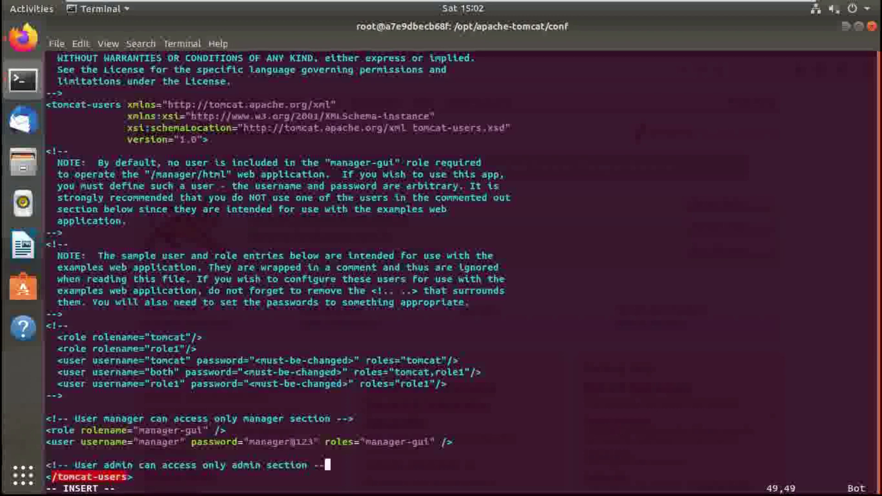
type(">")
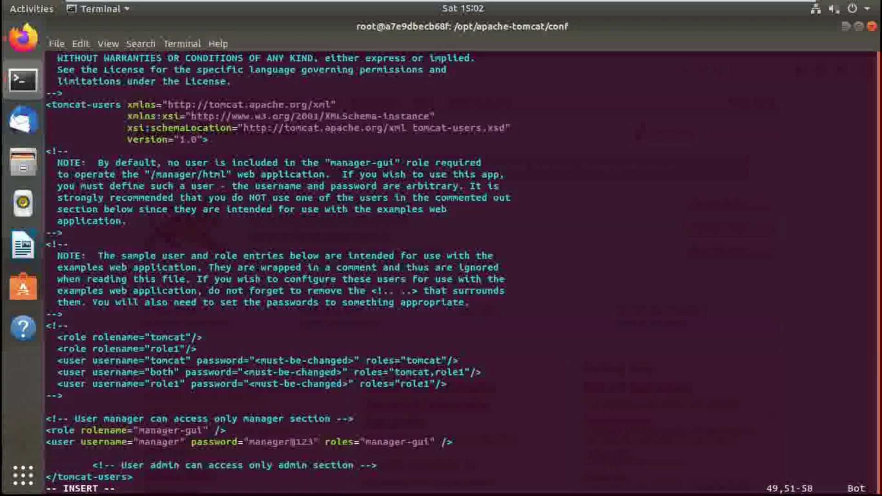
key("Return")
key("Up")
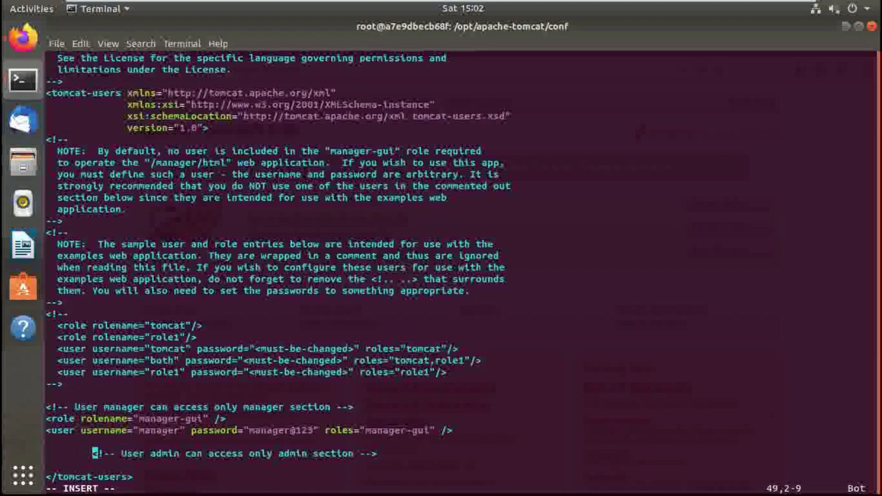
key("BackSpace")
key("Down")
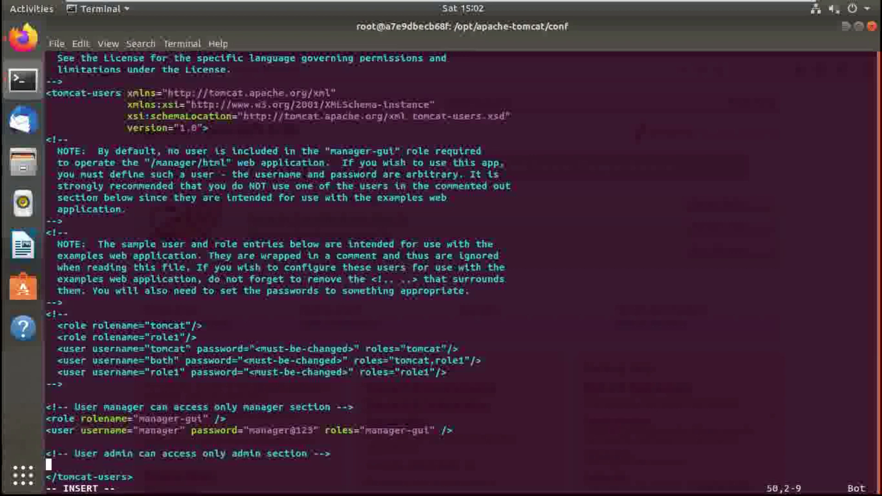
key("Return")
key("Up")
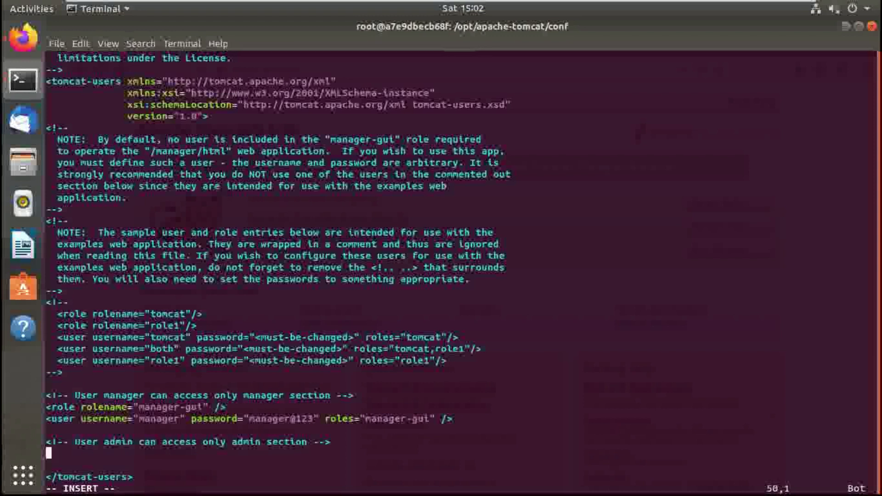
type("<role ")
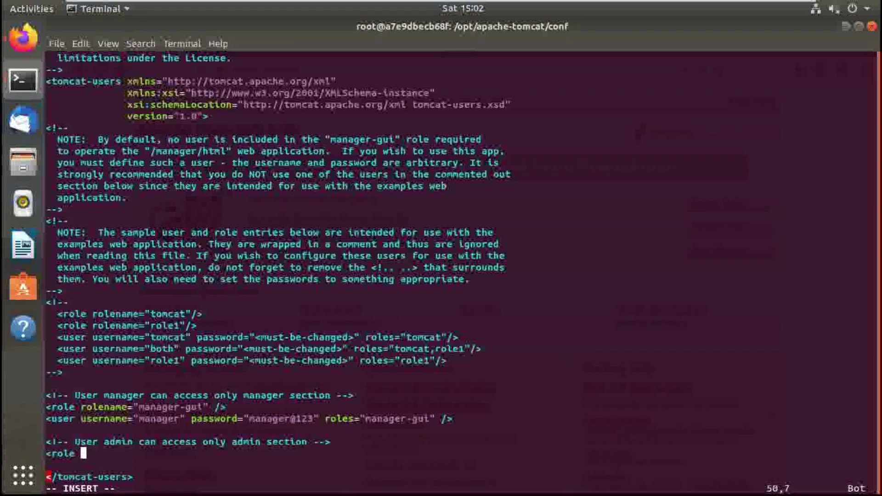
type("rolename")
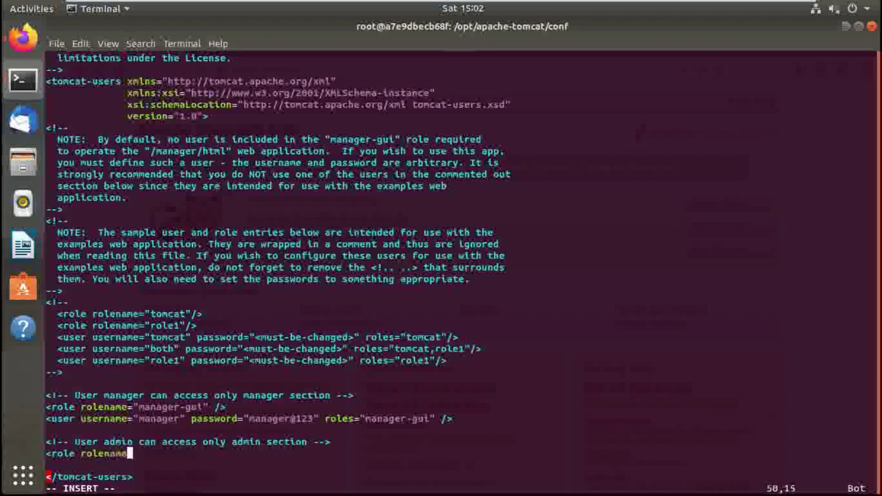
type("=\"")
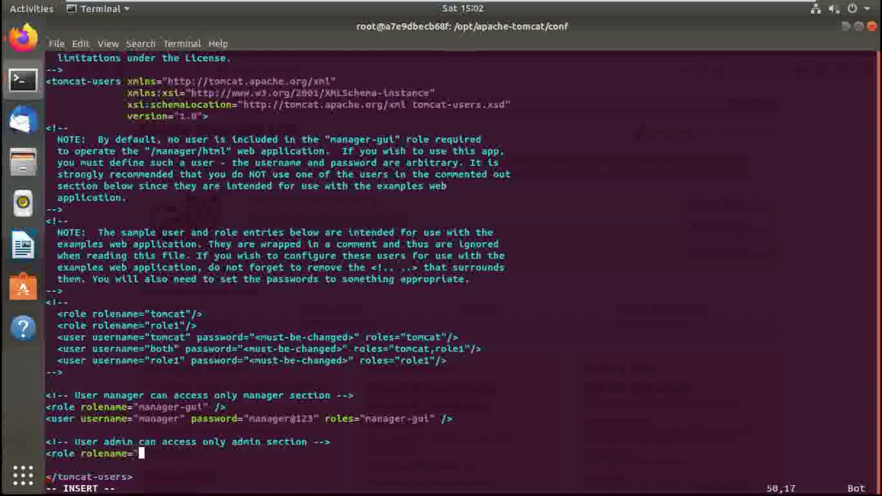
type("a")
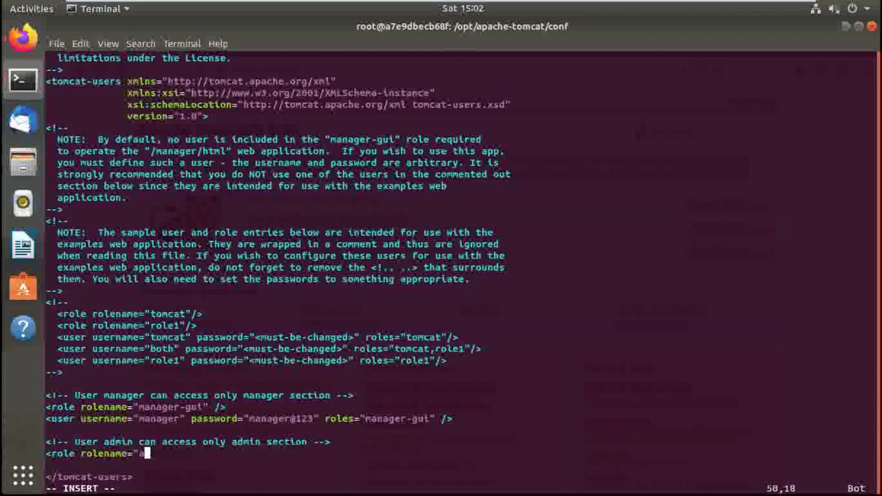
type("dmin")
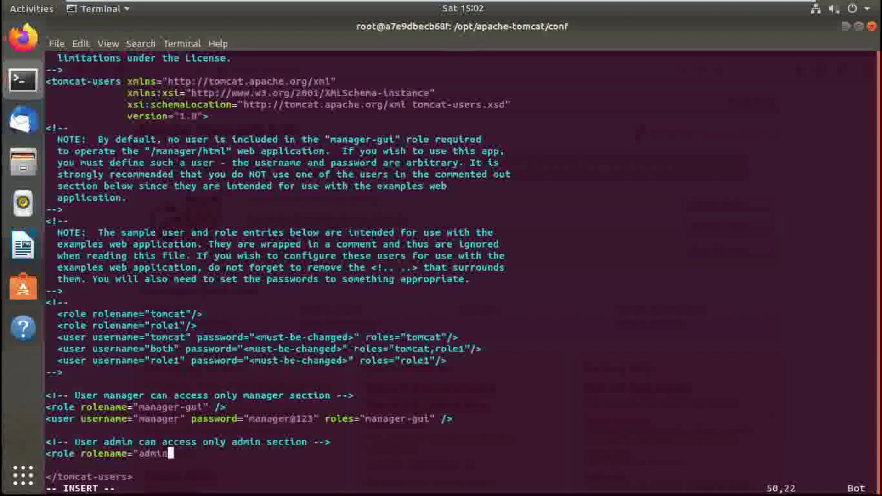
type("-gui")
type("\"")
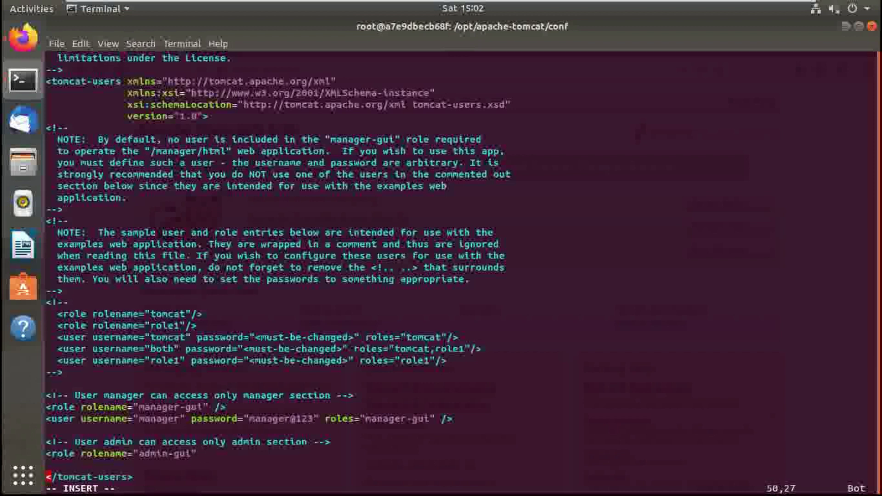
type(" /")
Step: Add <role rolename="admin-gui" /> below the admin comment, removing an extra slash
key("BackSpace")
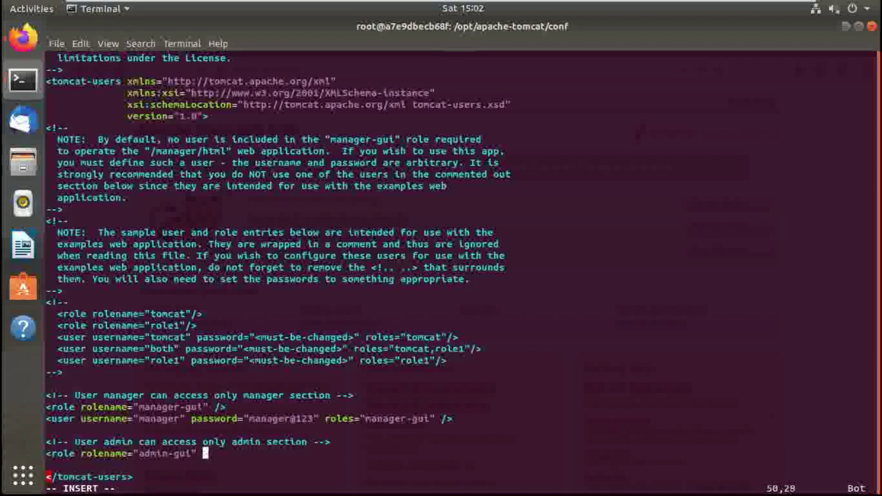
key("Return")
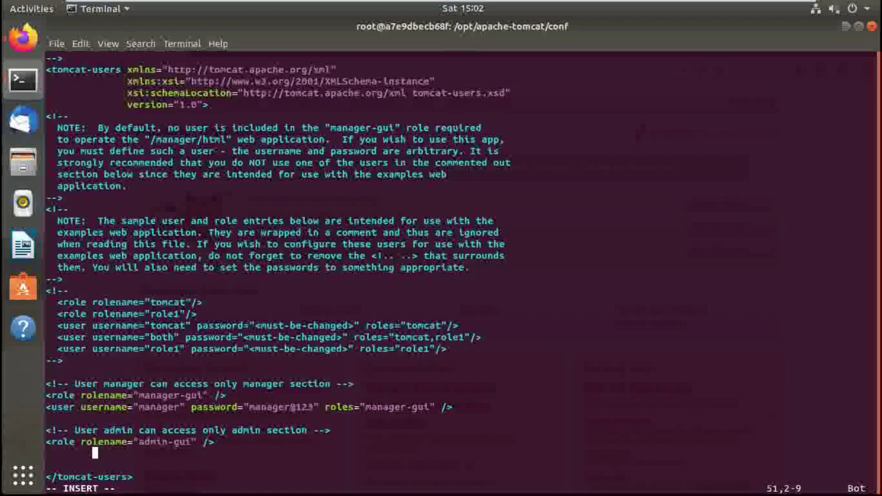
key("BackSpace")
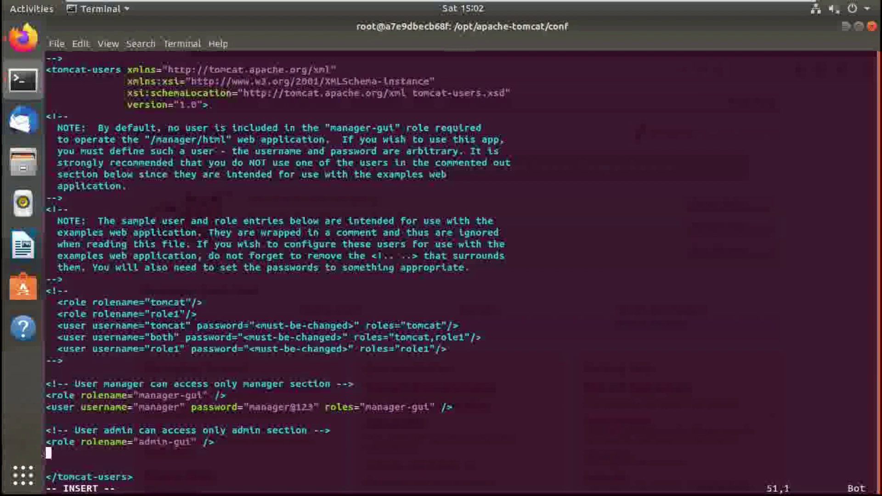
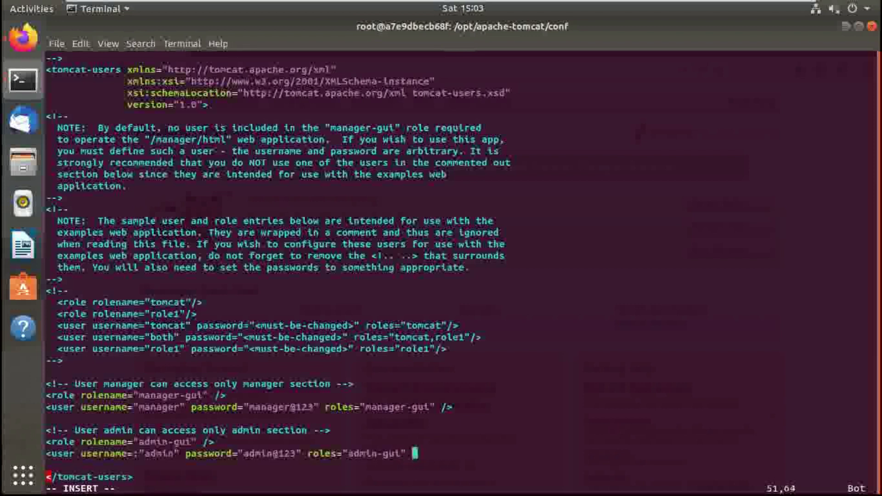
key("Down")
key("Down")
left_click_drag(46, 384, 424, 454)
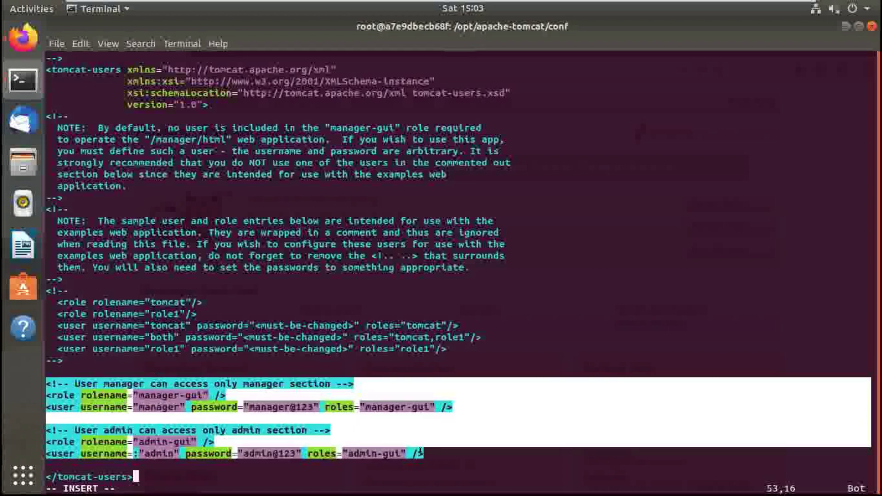
left_click(455, 435)
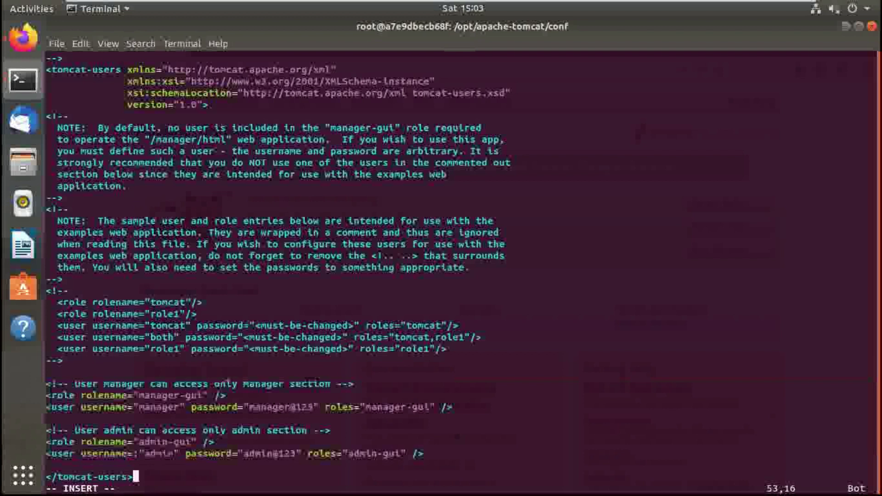
key("Escape")
type(":wq!")
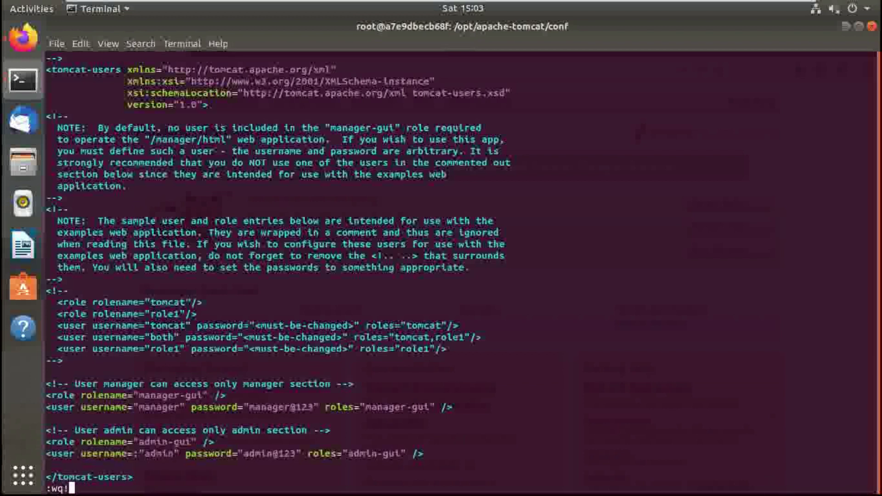
Step: Save and quit vim with :wq!, then run ./startup.sh from Tomcat's bin folder
key("Return")
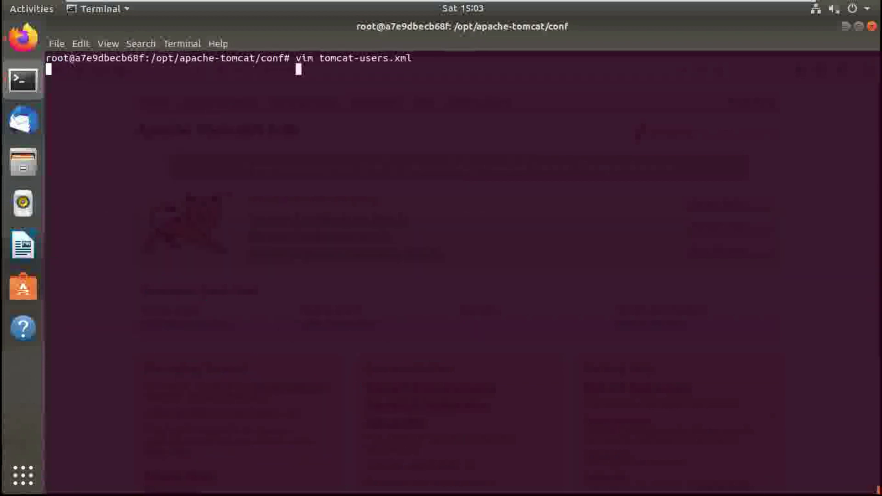
key("Return")
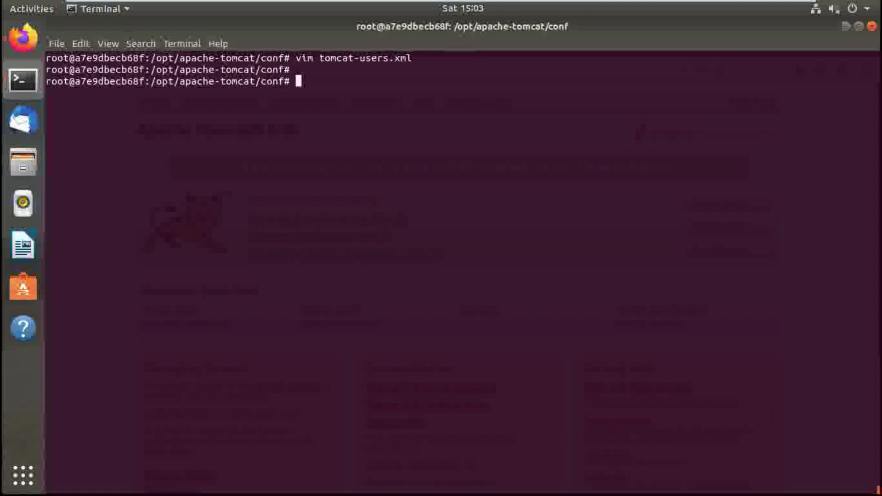
type("cd -")
key("Return")
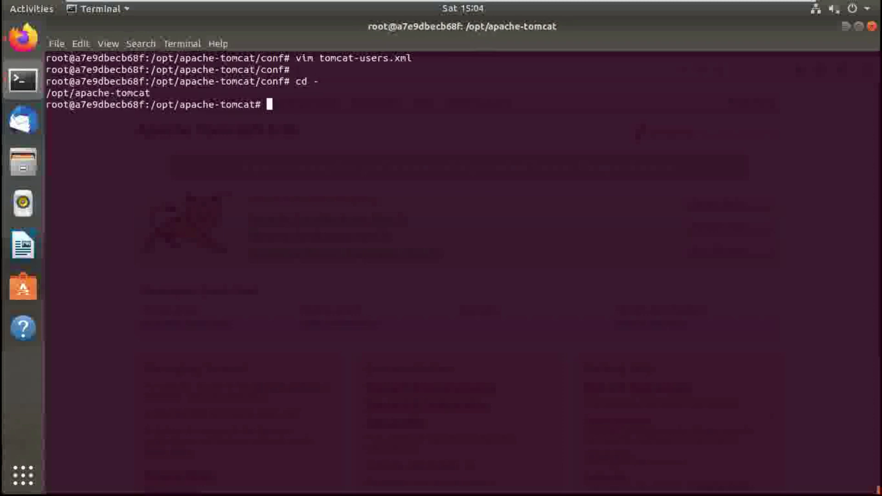
type("cd ")
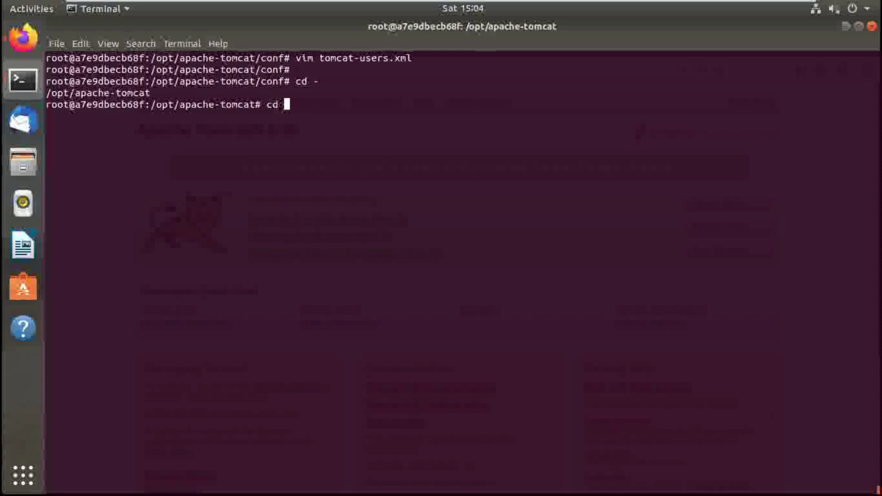
type("bin/")
key("Return")
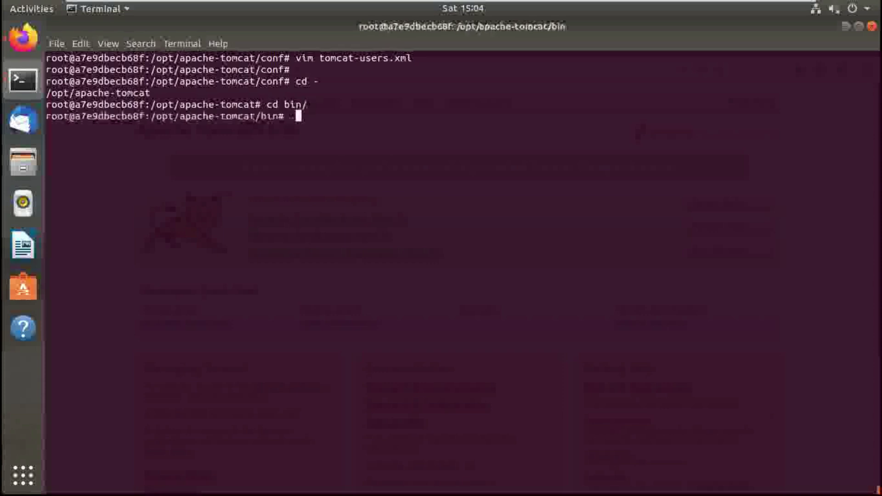
type("/startup.sh")
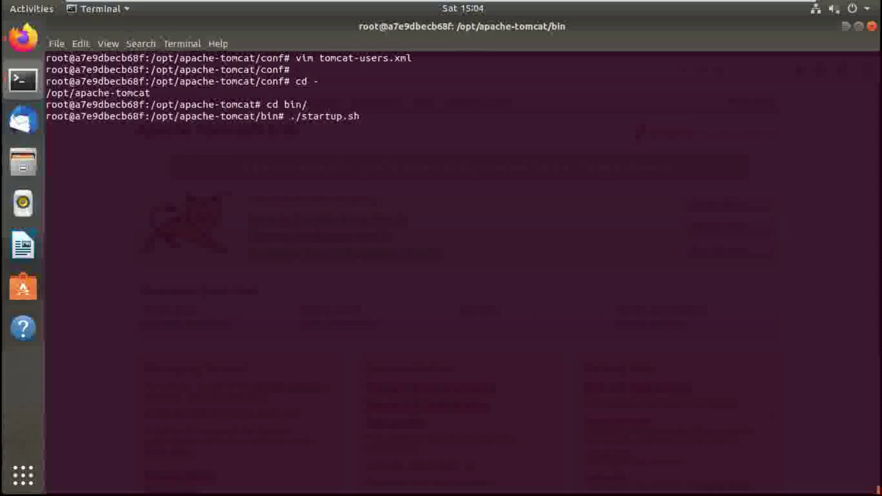
key("Return")
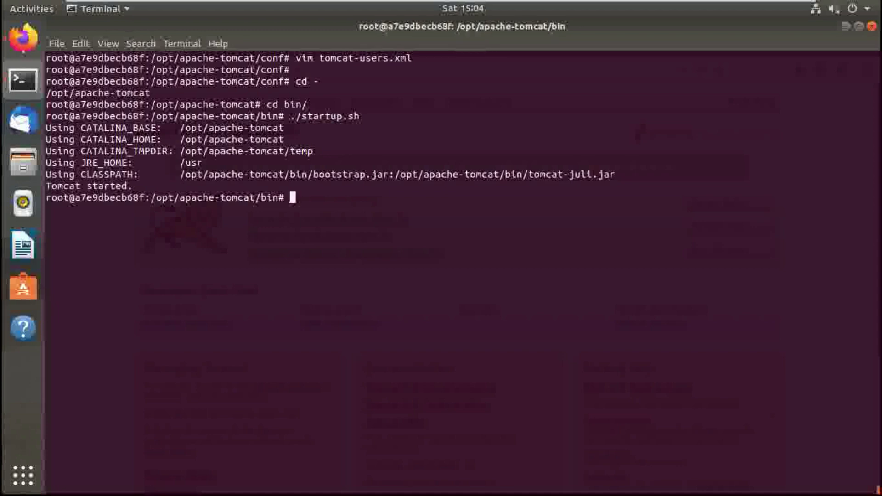
Step: Reload the Tomcat welcome page and check Server Status, Manager App and Host Manager, each still 403
left_click(23, 38)
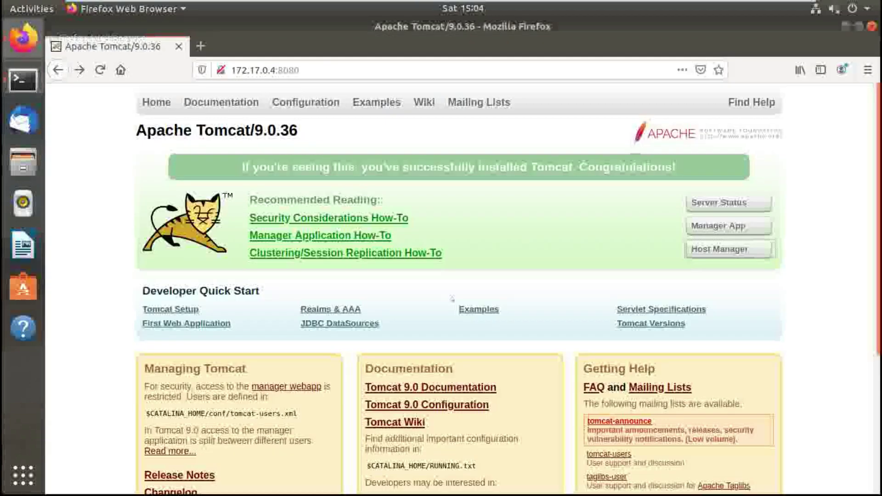
key("F5")
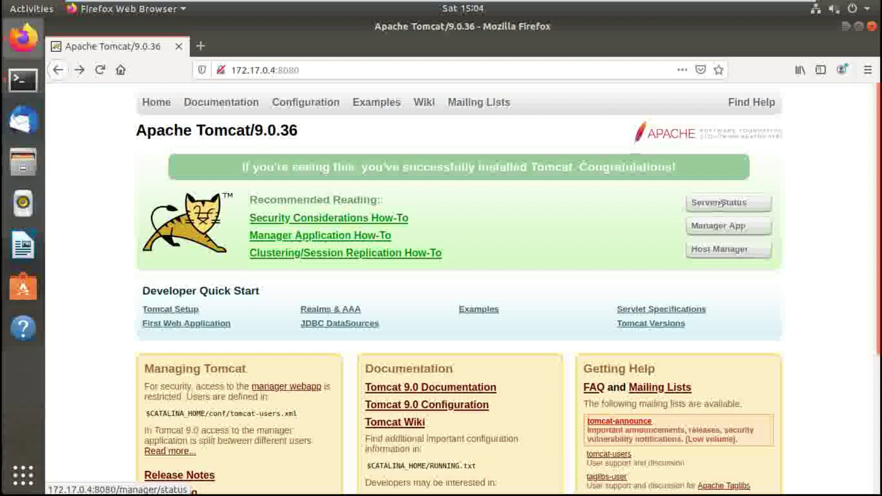
left_click(722, 203)
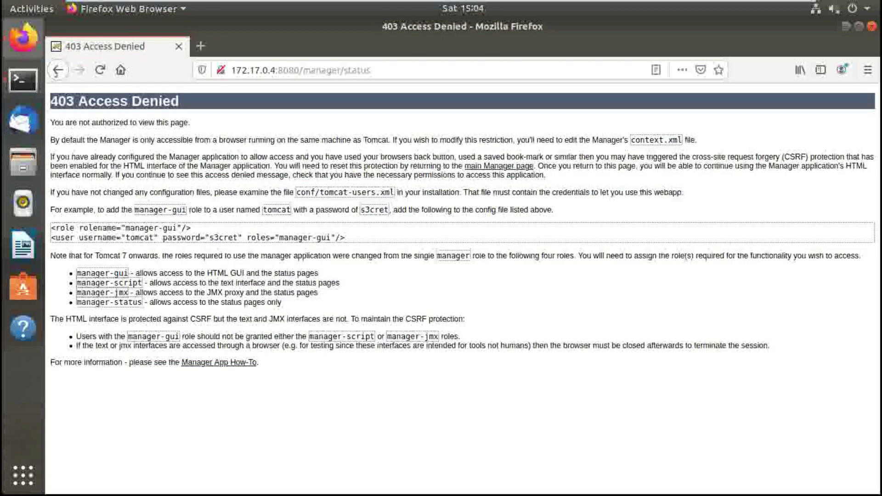
key("alt+Left")
left_click(732, 223)
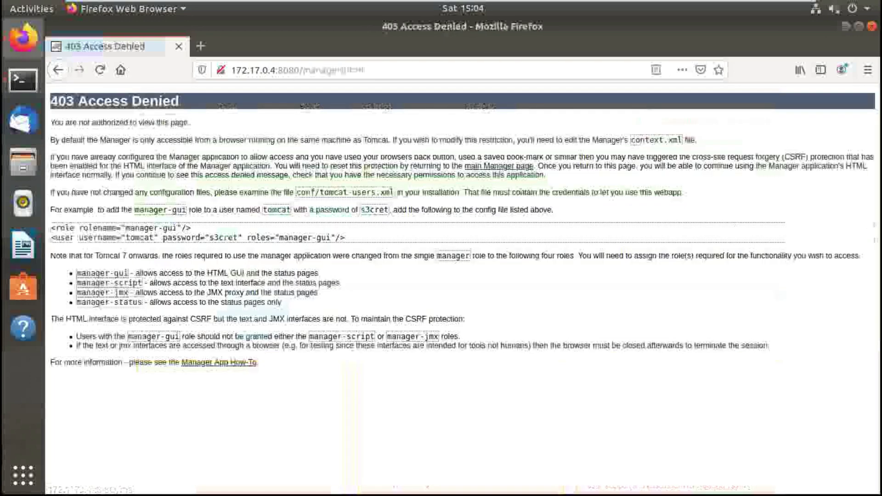
key("alt+Left")
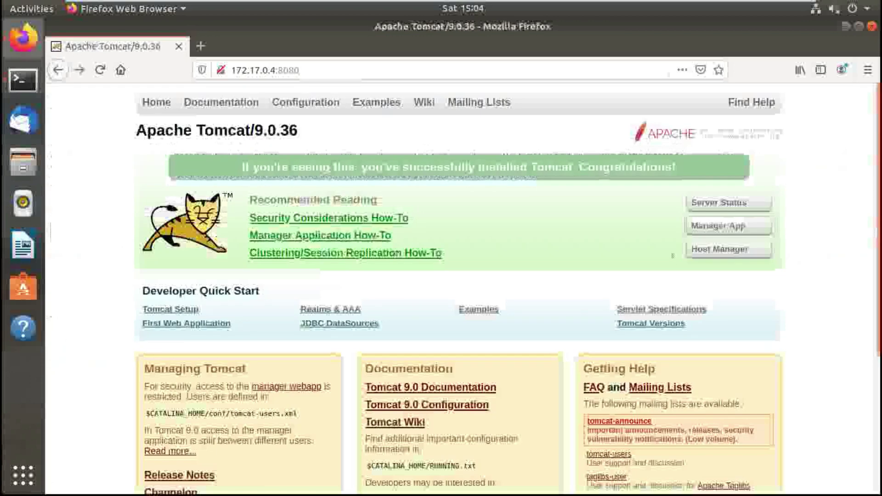
left_click(711, 250)
key("alt+Left")
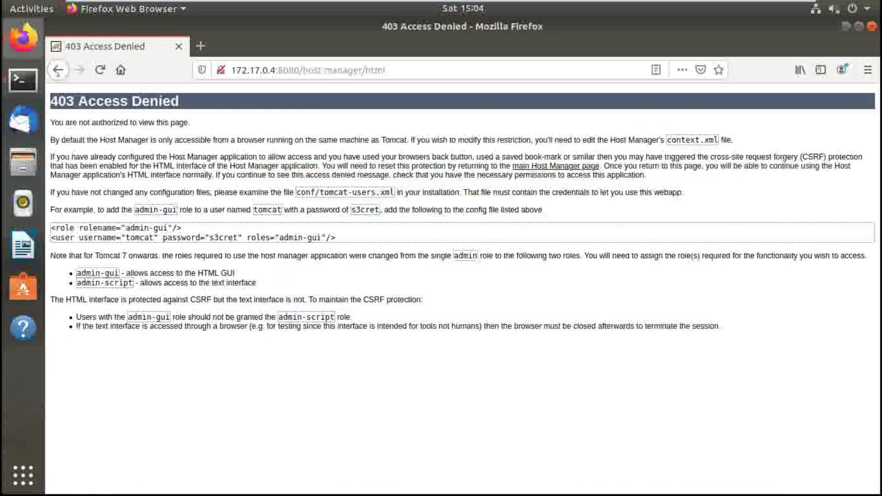
Step: Move up to the Tomcat install folder and list the deployed apps in webapps
left_click(22, 79)
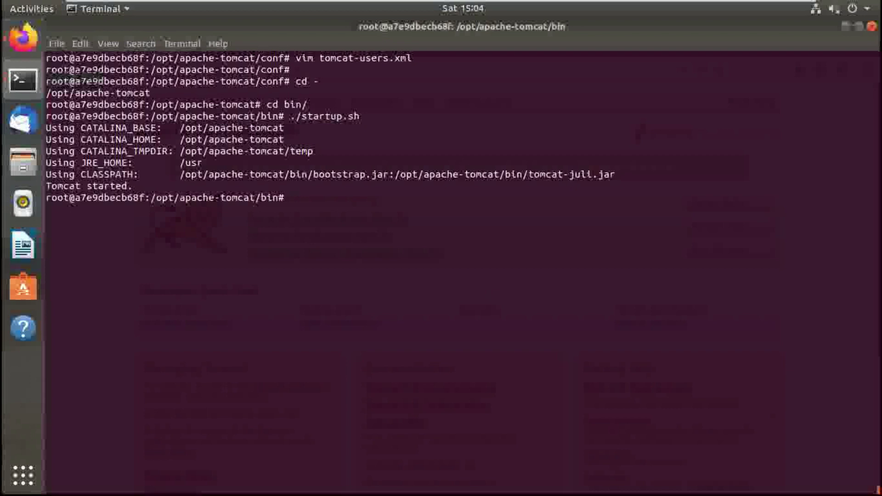
type("cd .")
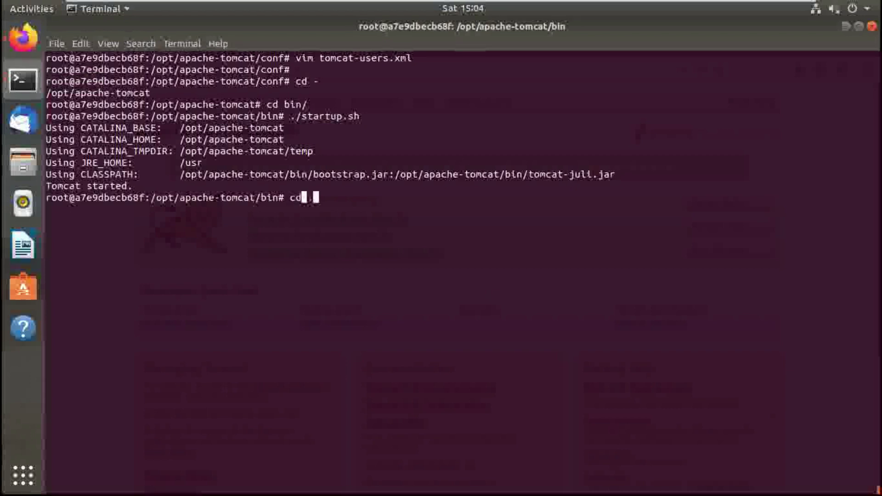
key("Return")
type("cd")
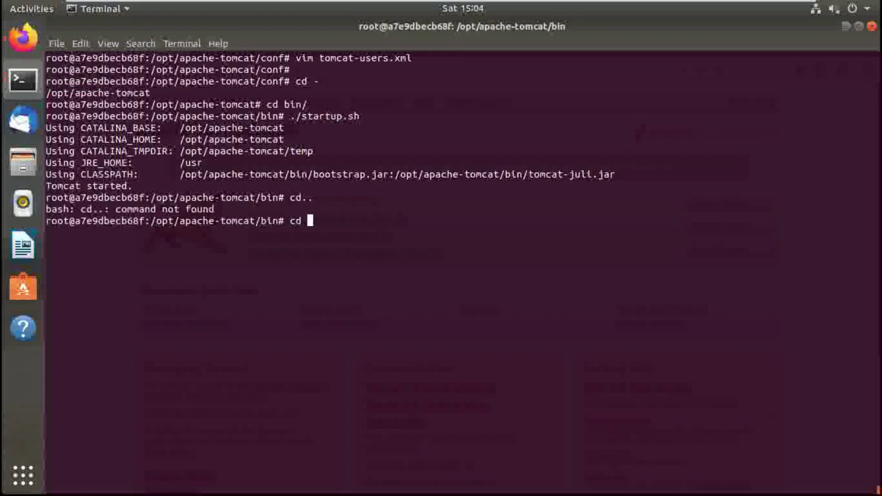
type(" ..")
key("Return")
type("ls")
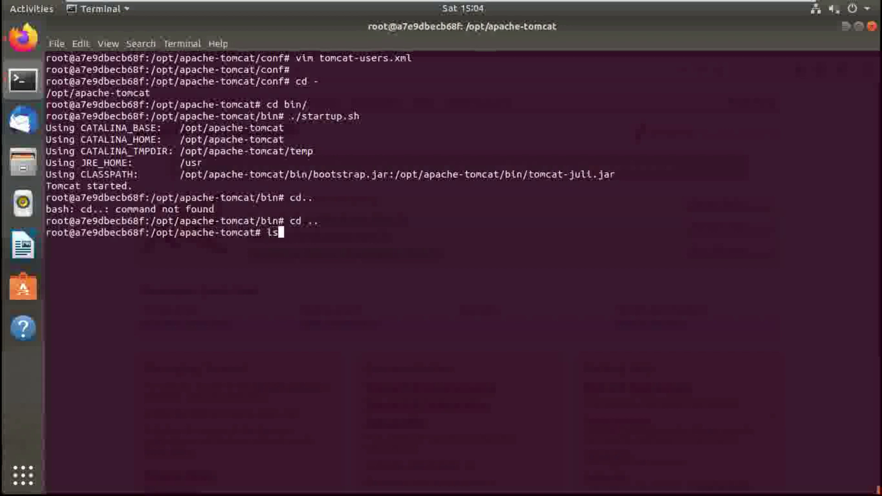
key("Return")
key("Return")
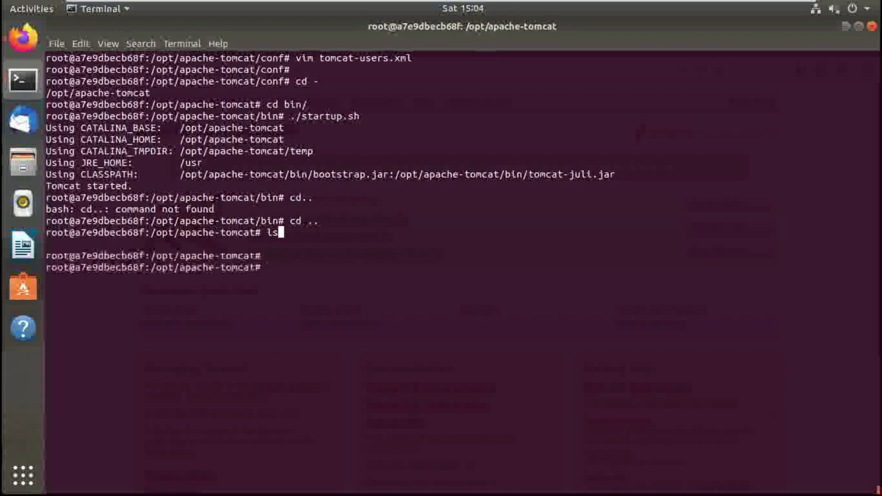
type("ls")
key("Return")
type("d ")
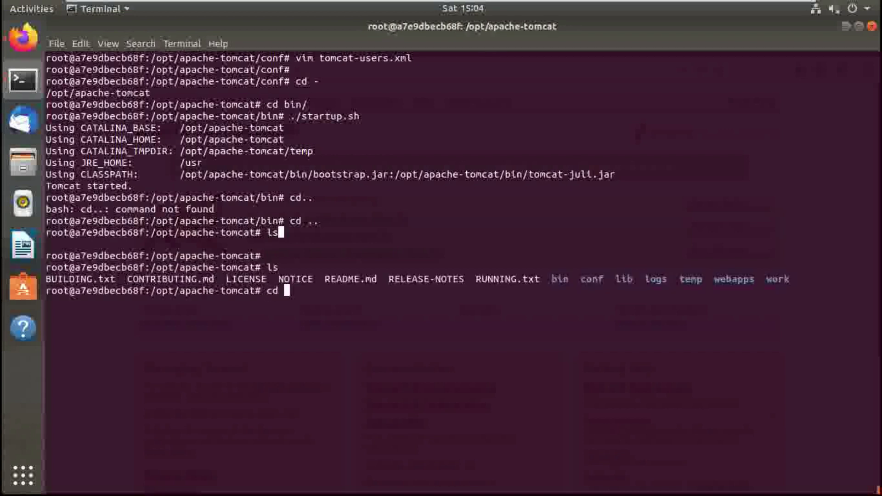
type("we")
key("Tab")
key("Return")
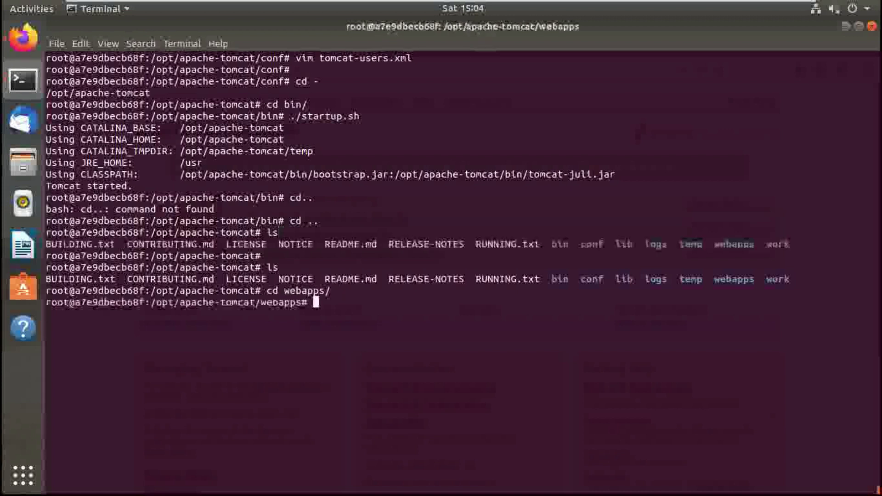
key("ctrl+l")
type("ls")
key("Return")
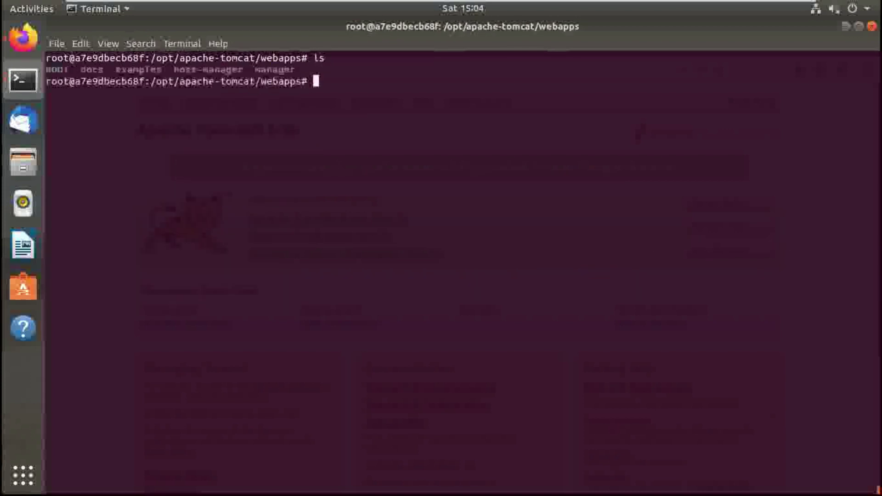
type("c")
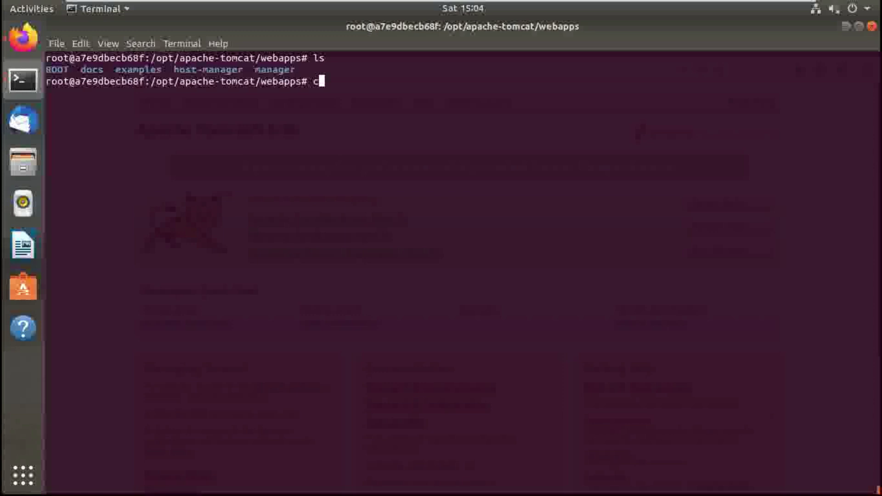
type("d ho")
Step: Enter host-manager/META-INF and open context.xml in vim
key("Tab")
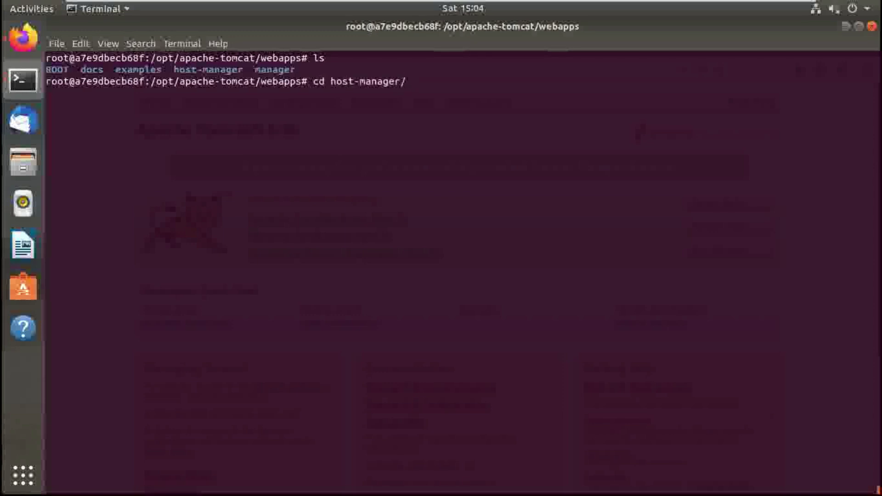
type("Me")
key("Tab")
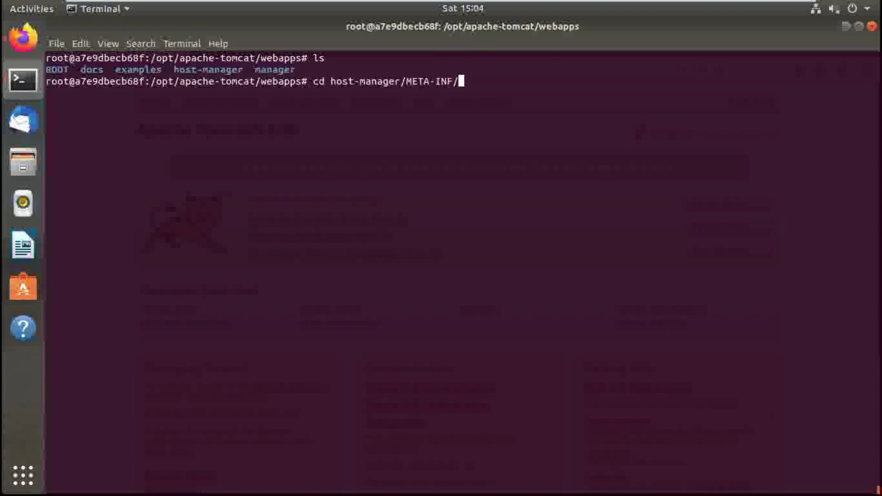
key("Return")
type("l")
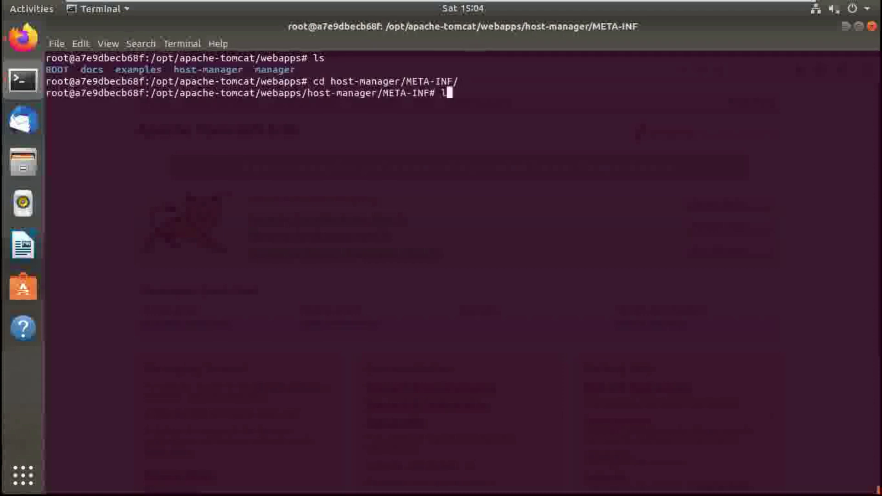
type("s")
key("Return")
type("vi")
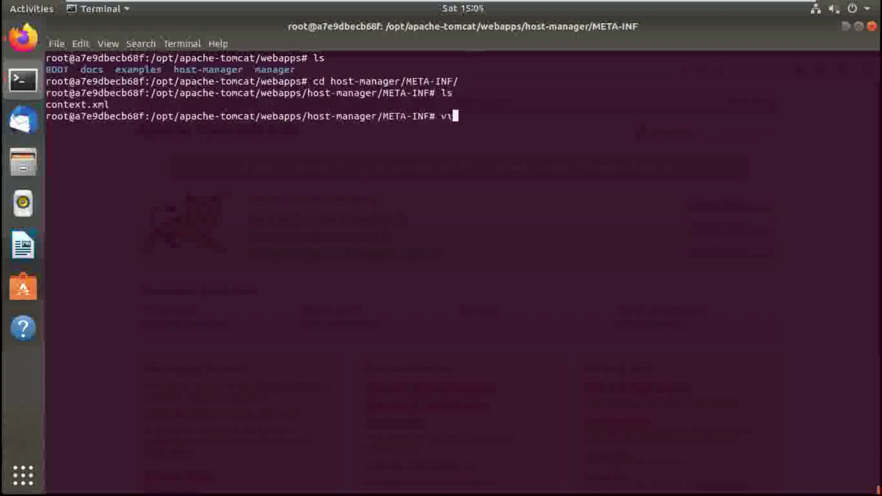
type("m co")
key("Tab")
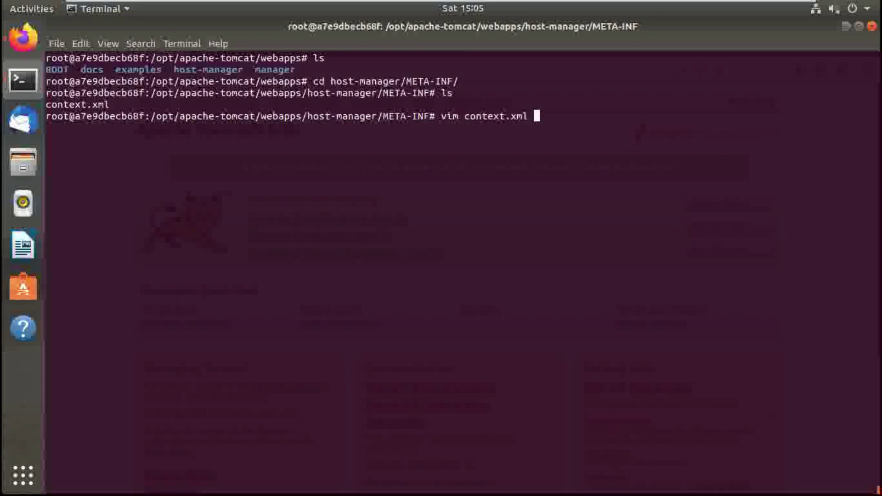
key("Return")
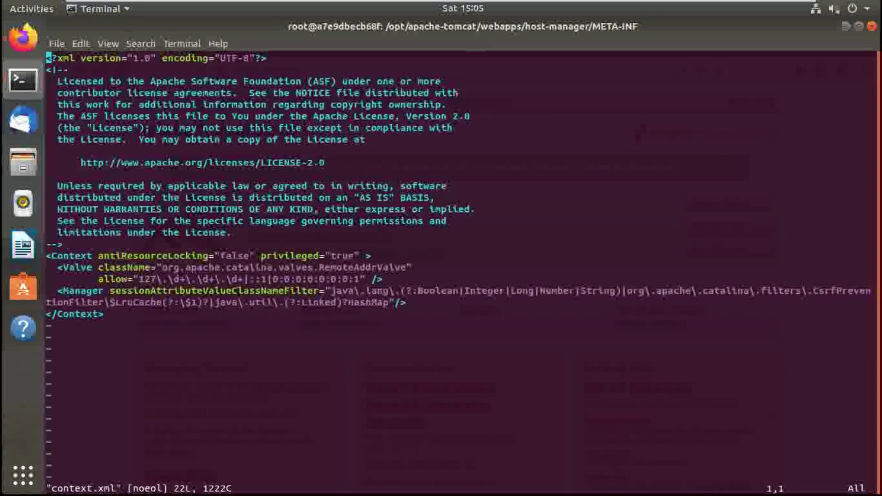
Step: Wrap host-manager's RemoteAddrValve element in <!-- --> comment markers
key("i")
key("Down")
key("Down")
key("Down")
key("Down")
key("Down")
key("Down")
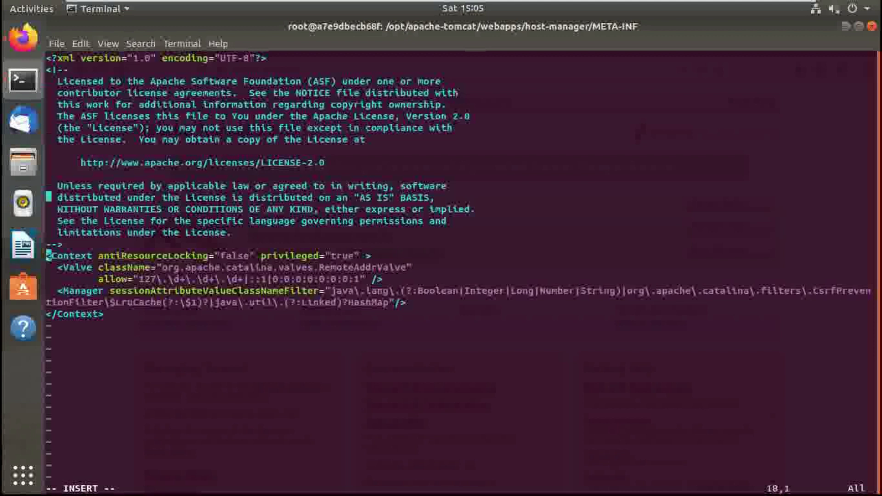
key("Down")
key("Return")
key("Tab")
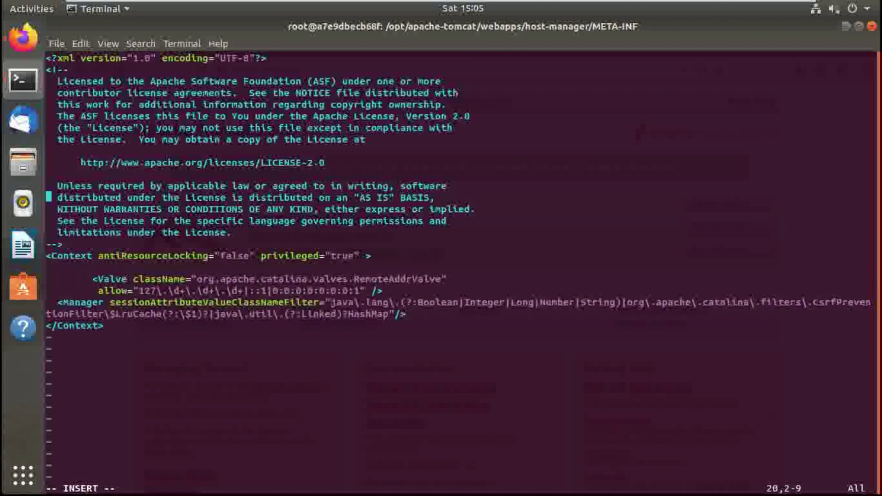
key("Up")
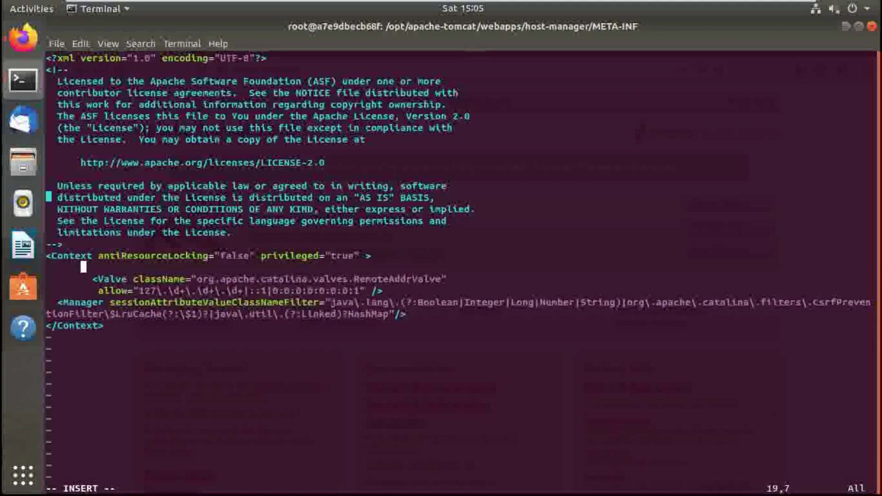
type("<!-")
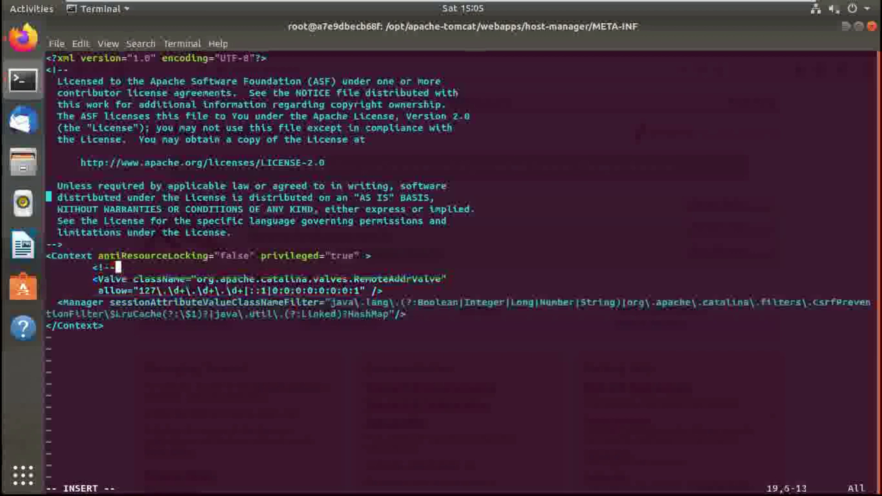
type("-")
key("Down")
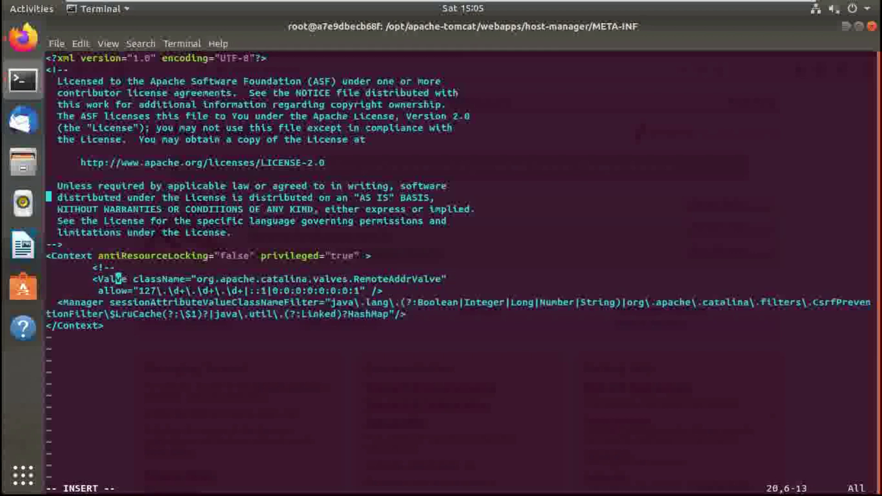
key("Down")
key("Right")
key("Right")
key("Right")
key("Right")
key("Right")
key("Right")
key("Right")
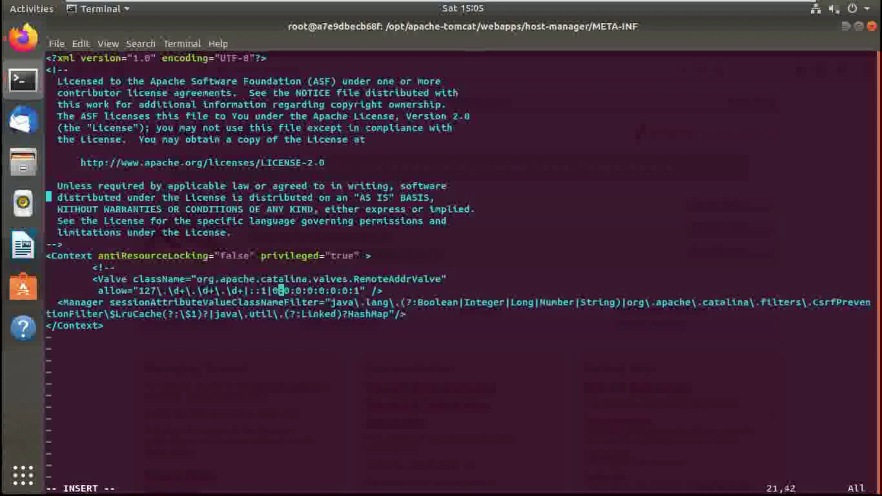
key("Right")
key("Right")
key("Right")
key("Right")
key("Right")
key("Right")
key("Right")
key("Return")
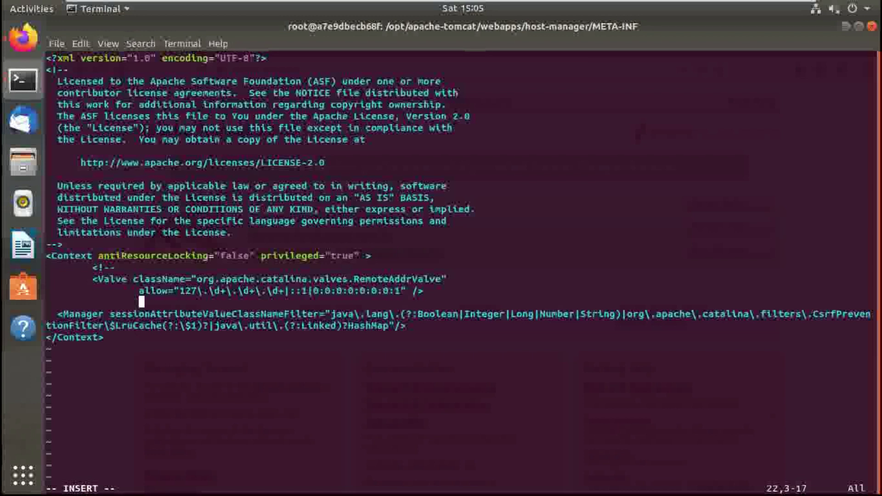
type("--")
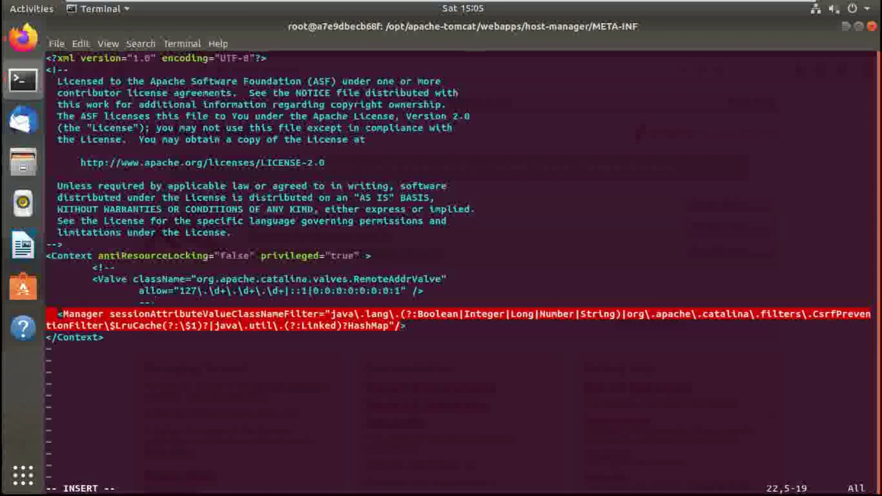
type(">")
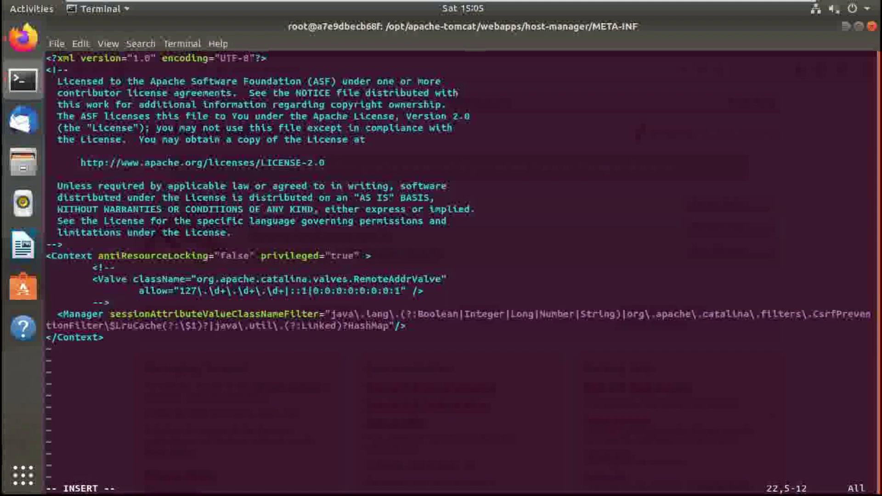
key("Escape")
type(":wq!")
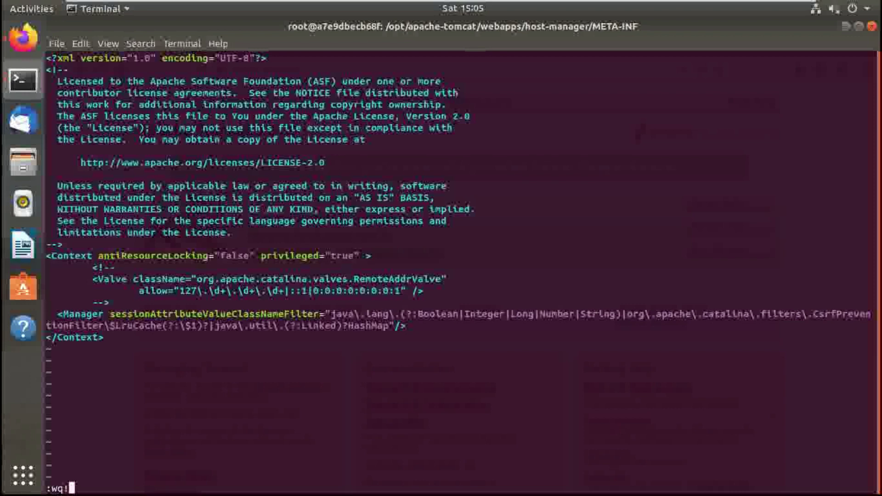
Step: Save context.xml with :wq!, quit vim and go up to the webapps folder
key("Return")
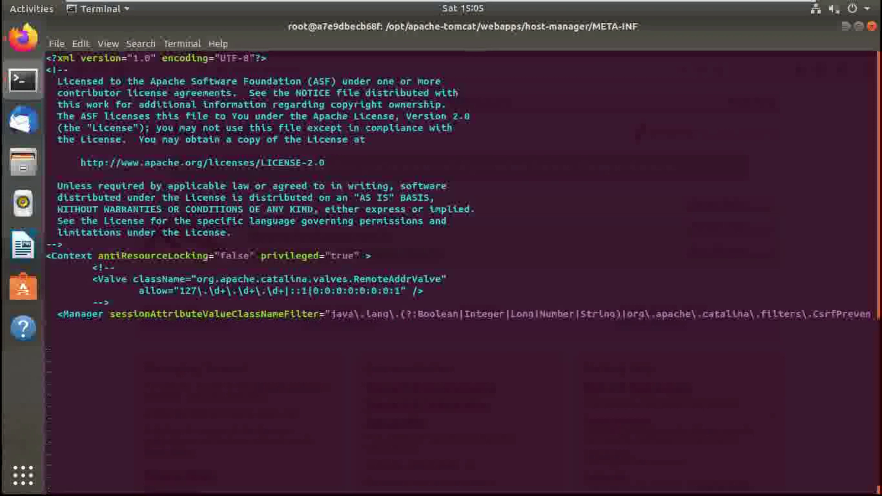
type("cd ..")
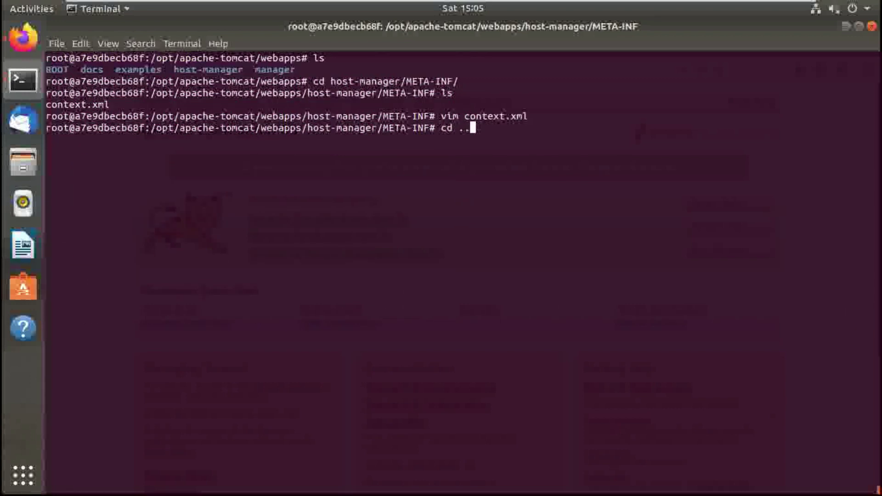
key("Return")
type("cd")
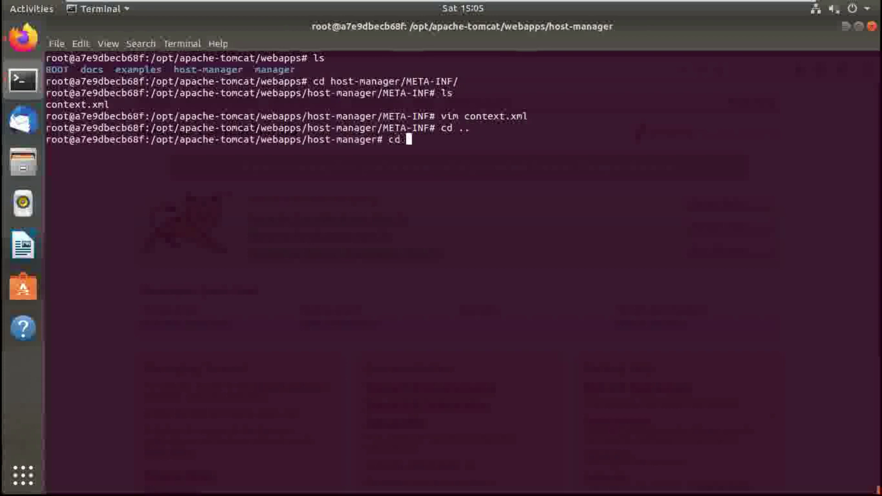
type(" ..")
key("Return")
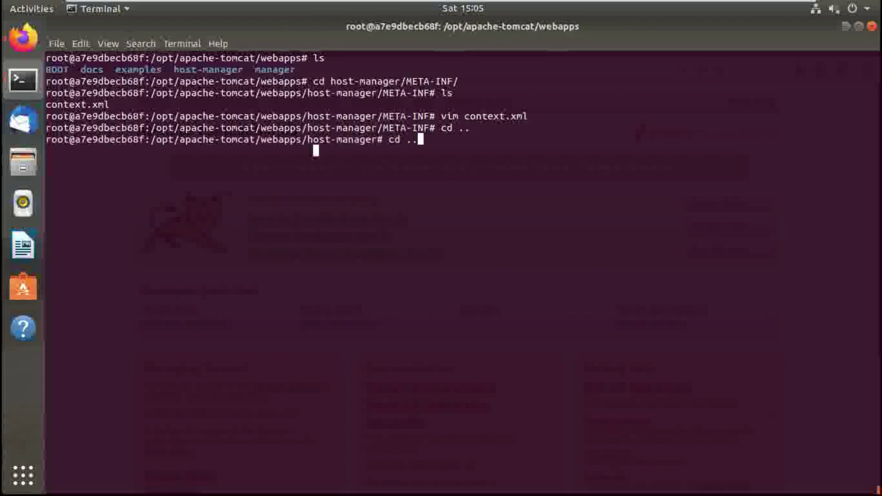
key("Return")
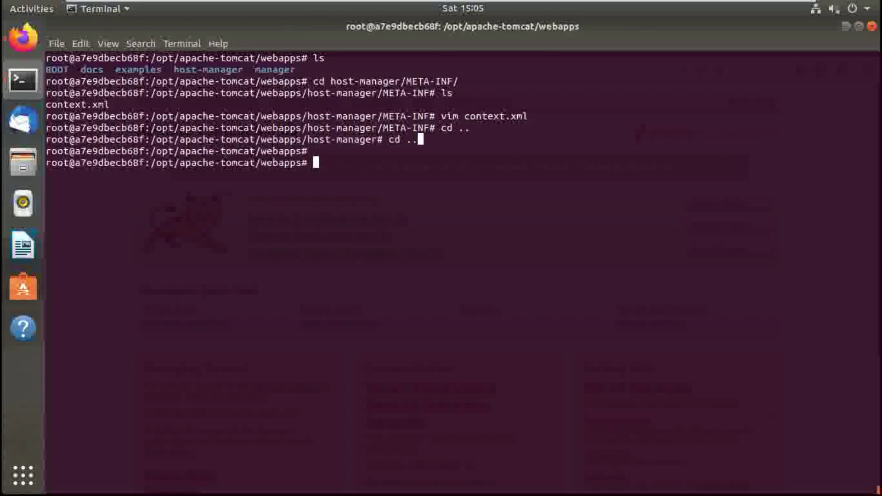
type("ls")
Step: List the webapps contents and enter manager/META-INF
key("Return")
type("d ")
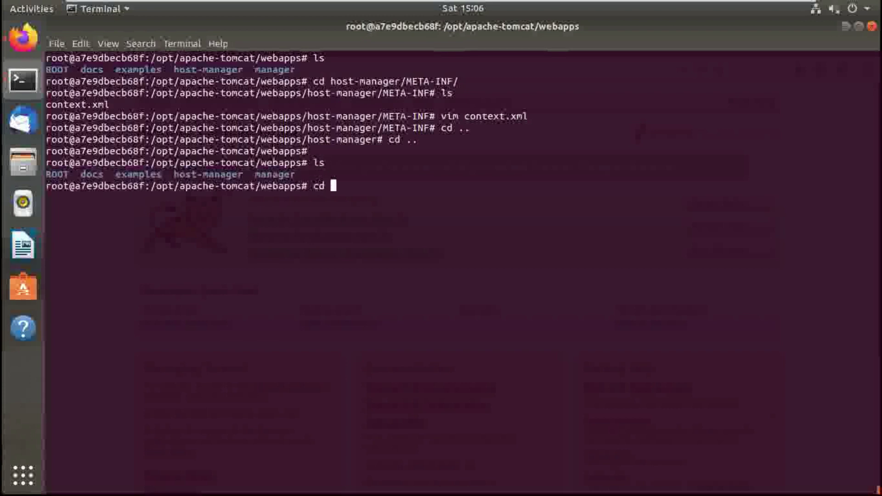
type("man")
key("Tab")
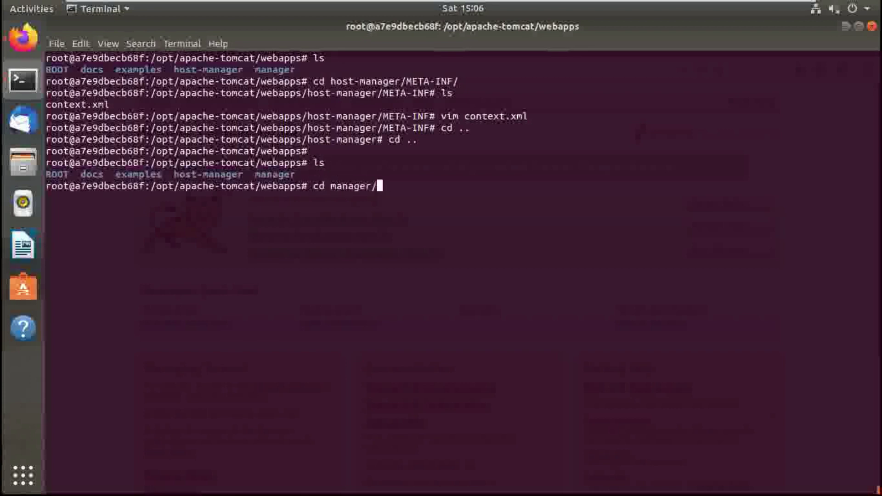
type("M")
key("Tab")
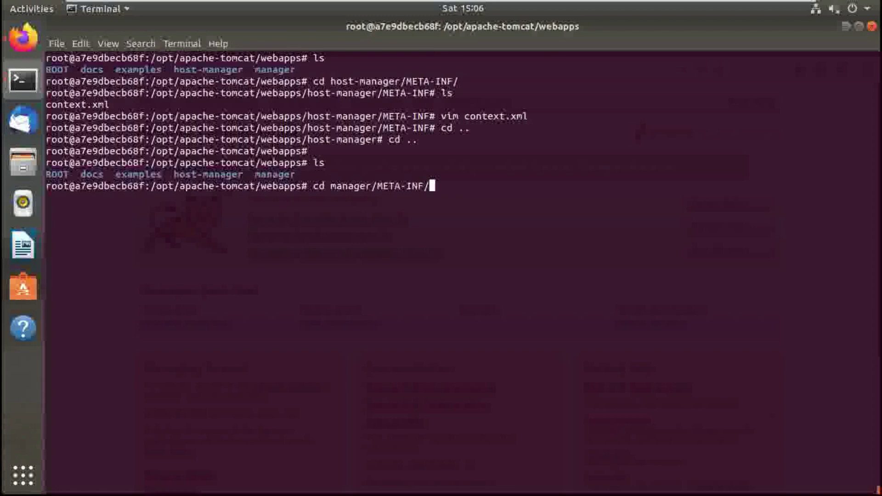
key("Return")
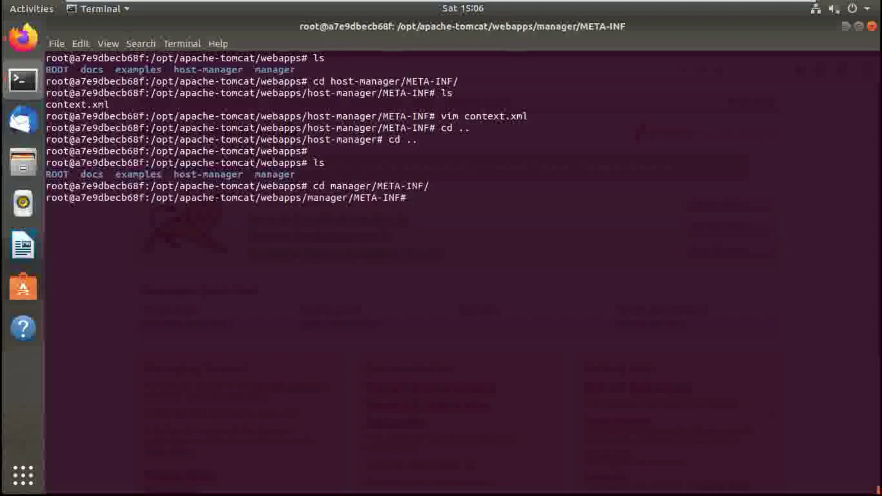
type("vim context.xml")
Step: Open the manager app's context.xml in vim and add <!-- before the RemoteAddrValve
key("Return")
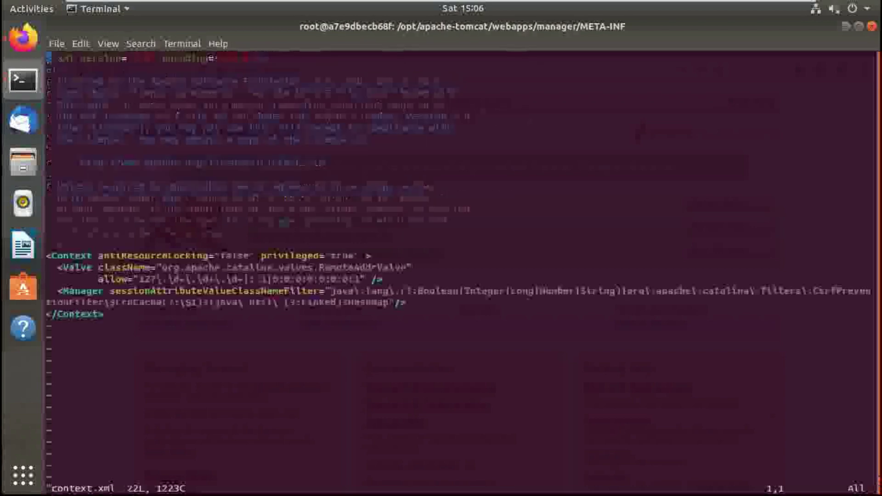
key("i")
key("Down")
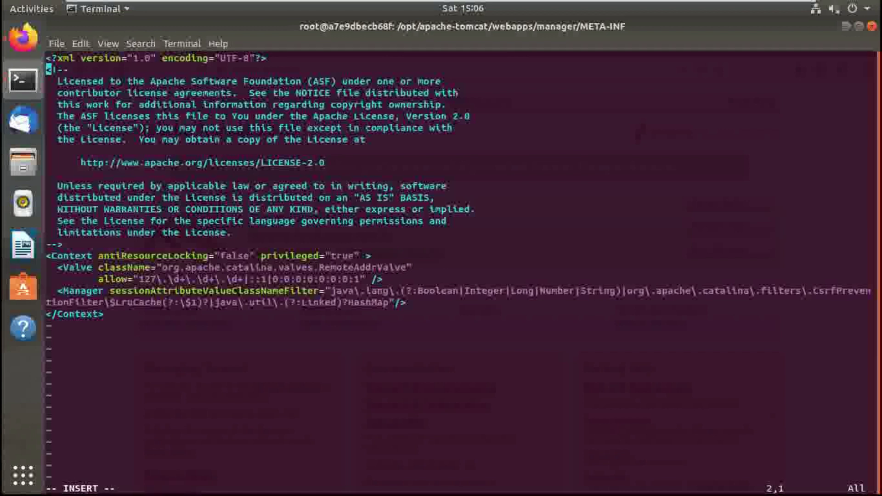
key("Down")
key("Down")
key("Down")
key("Down")
key("Down")
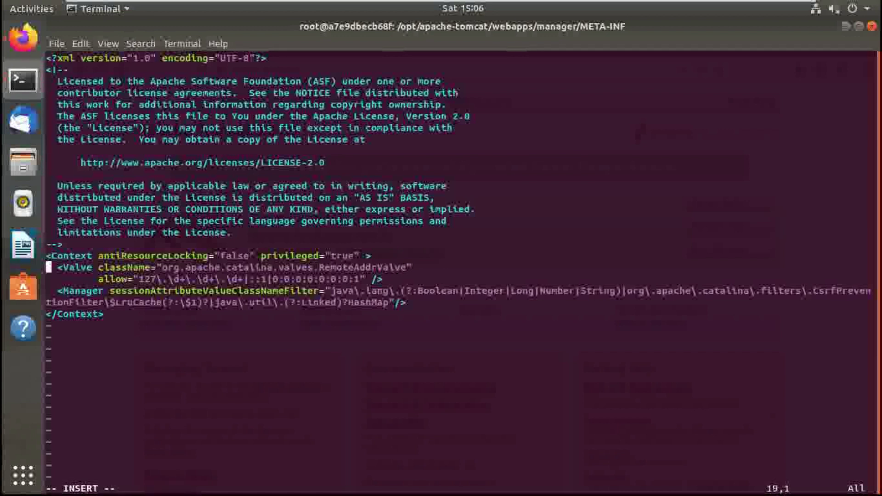
key("Return")
key("Tab")
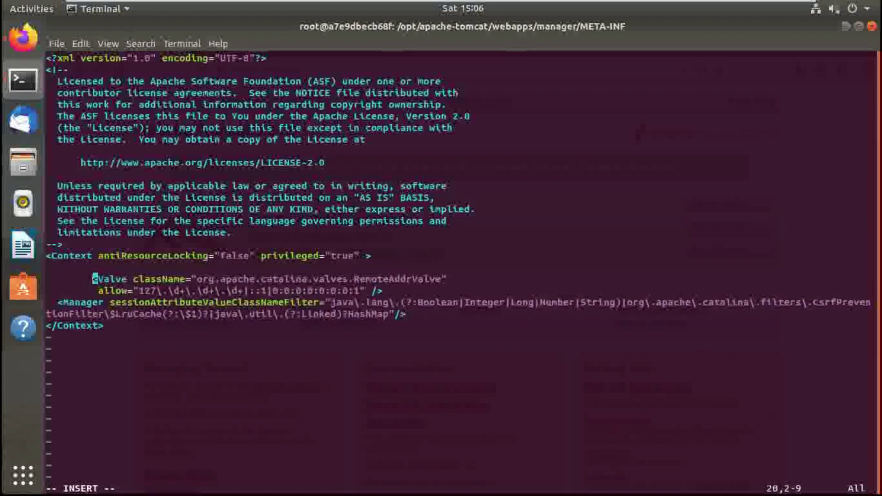
key("Up")
type("<")
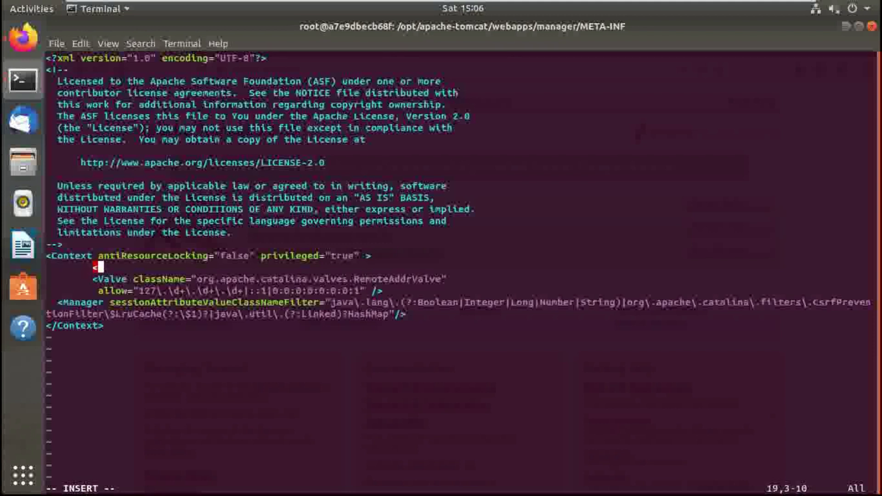
type("!--")
Step: Close the comment with --> after the Valve and save with :wq
key("Down")
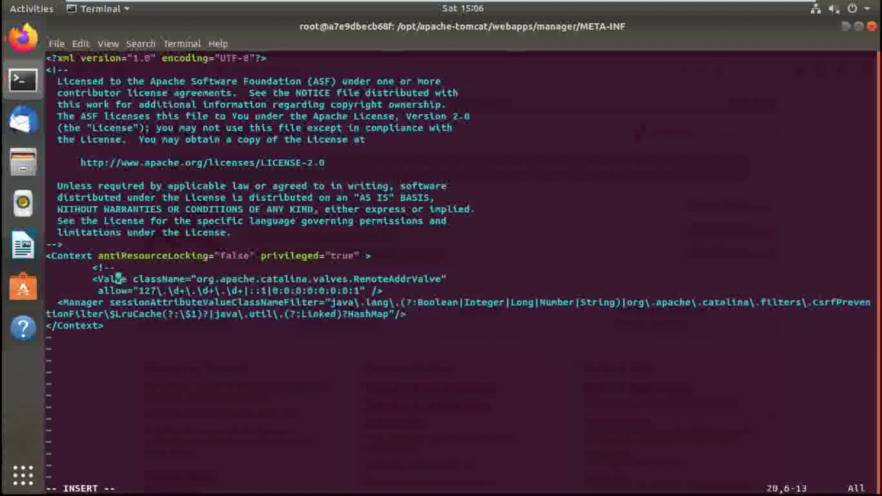
key("Down")
key("Down")
key("Left")
key("Left")
key("Left")
key("Left")
key("Left")
key("Left")
key("Left")
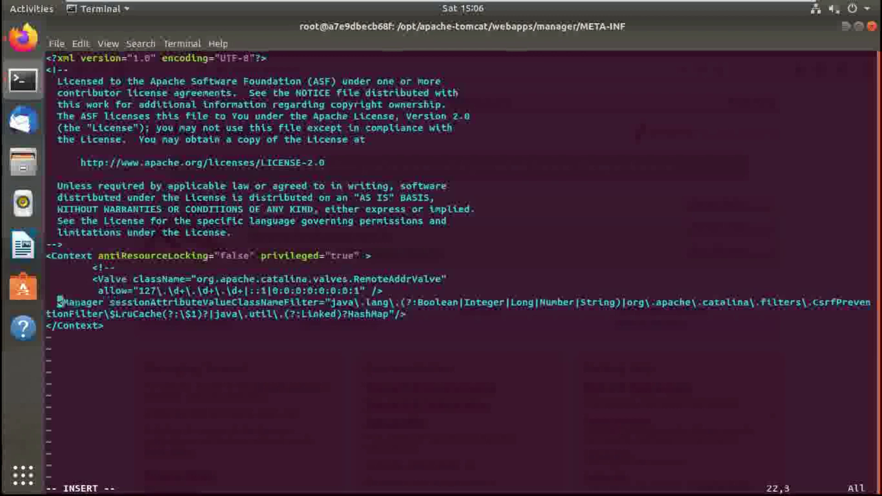
key("Return")
key("Tab")
key("Tab")
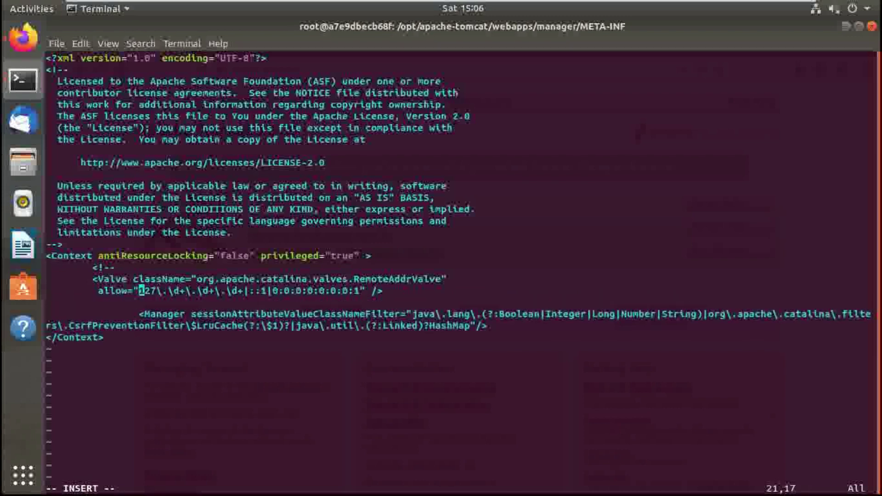
type("--")
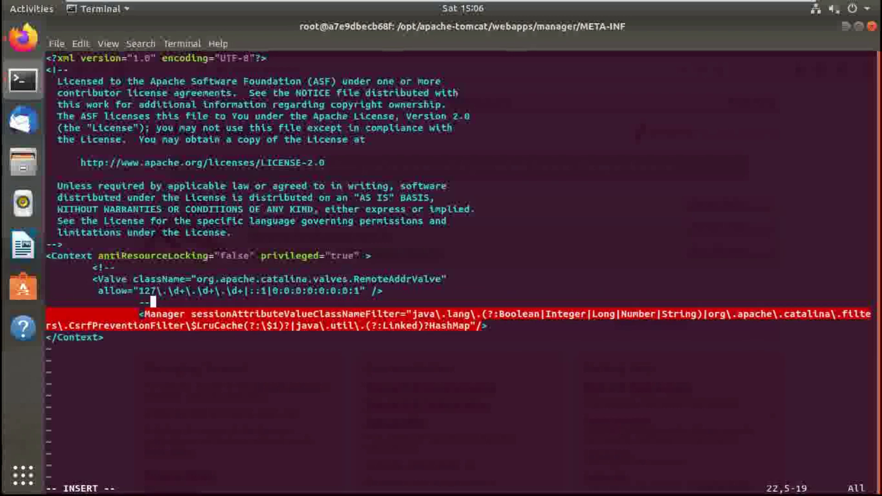
type(">")
key("Escape")
type(":w")
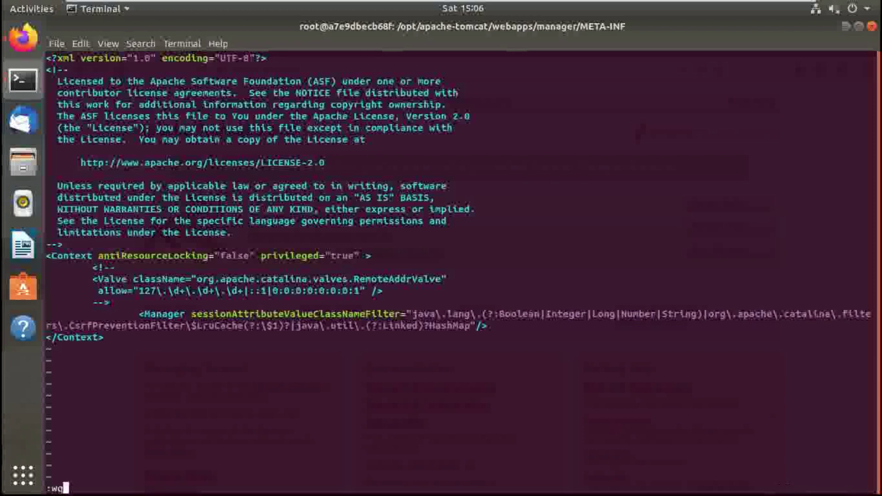
type("q")
key("Return")
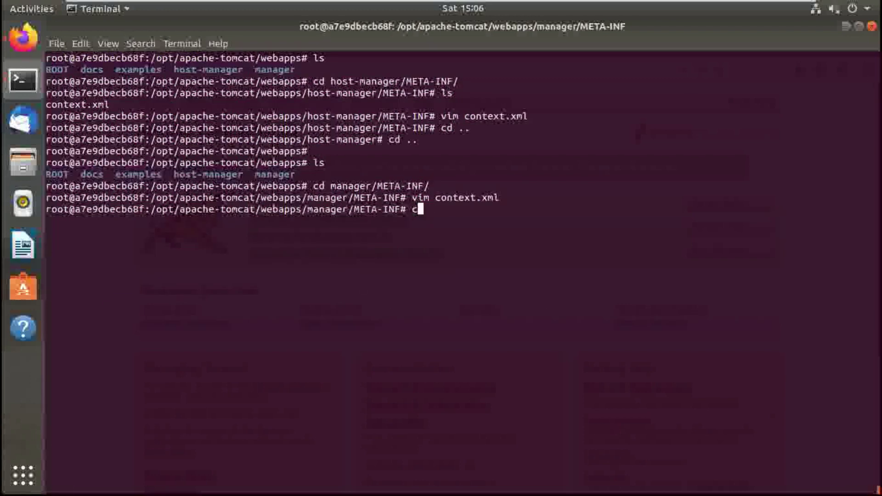
type("cd ..")
Step: From /opt/apache-tomcat/bin, run shutdown.sh and then startup.sh
key("Return")
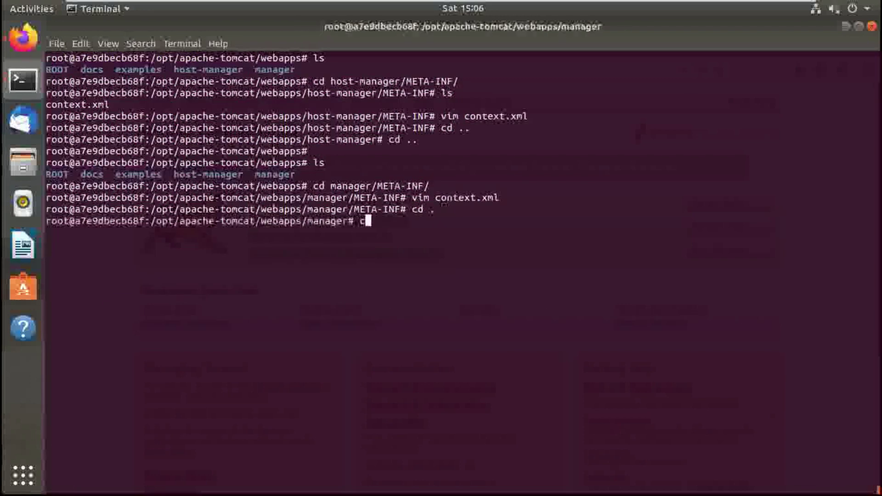
type("cd ..")
key("Return")
type("cd ")
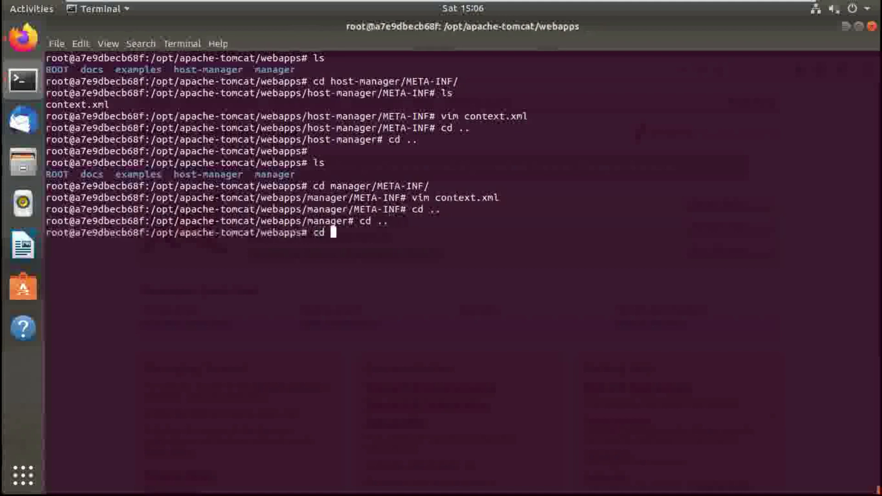
type("..")
key("Return")
type("cd bi")
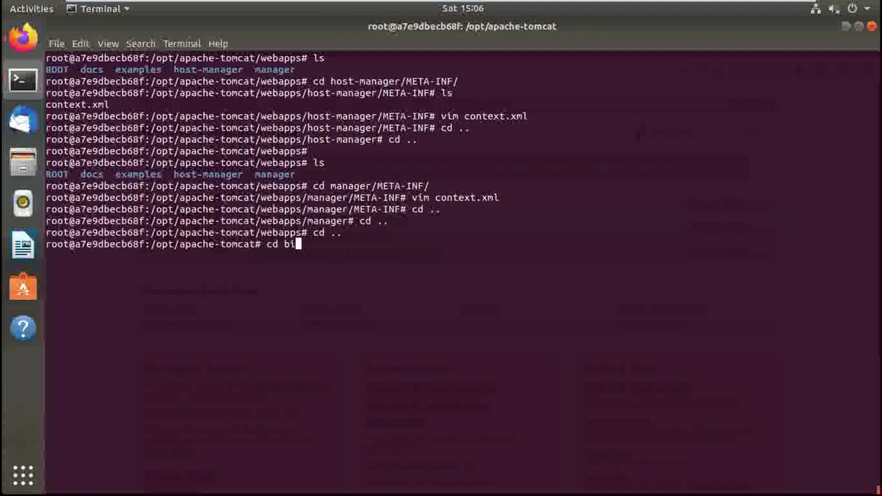
type("n/")
key("Return")
type("./sh")
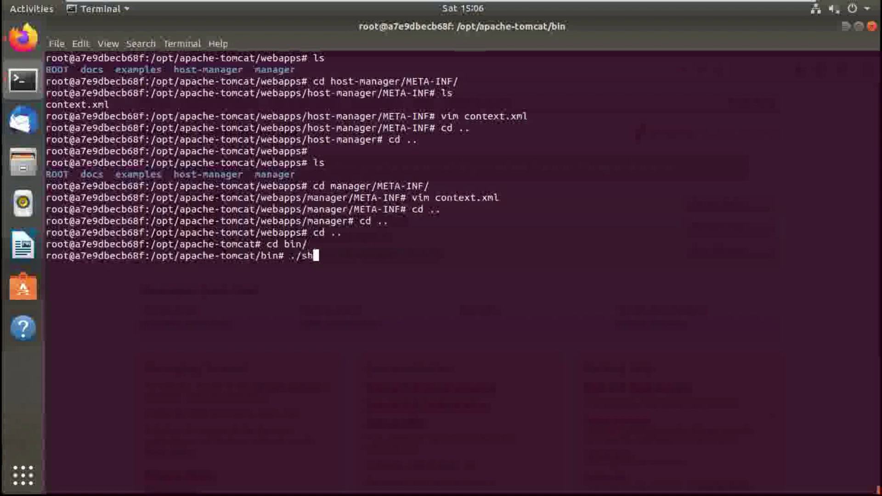
type("utdown.sh")
key("Return")
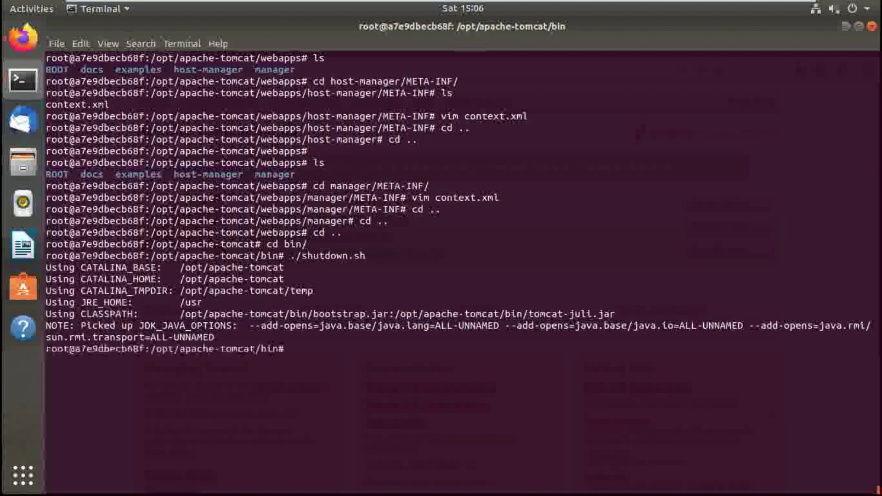
type("/")
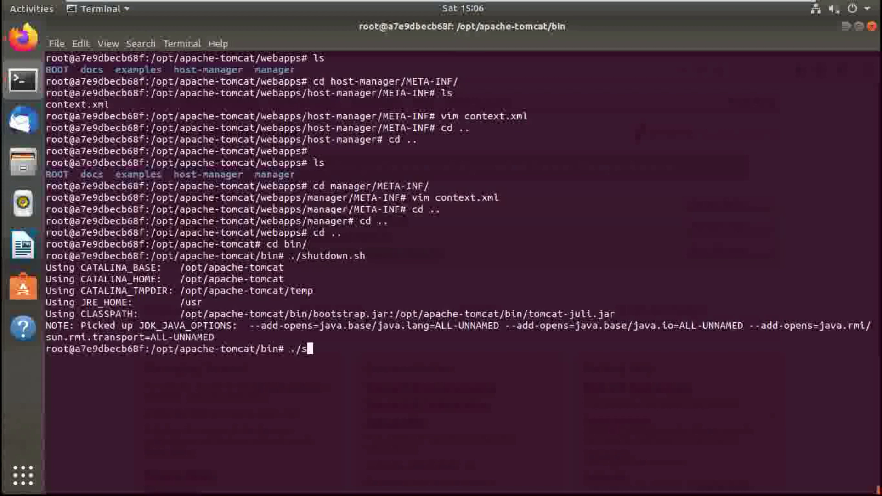
type("startup.sh")
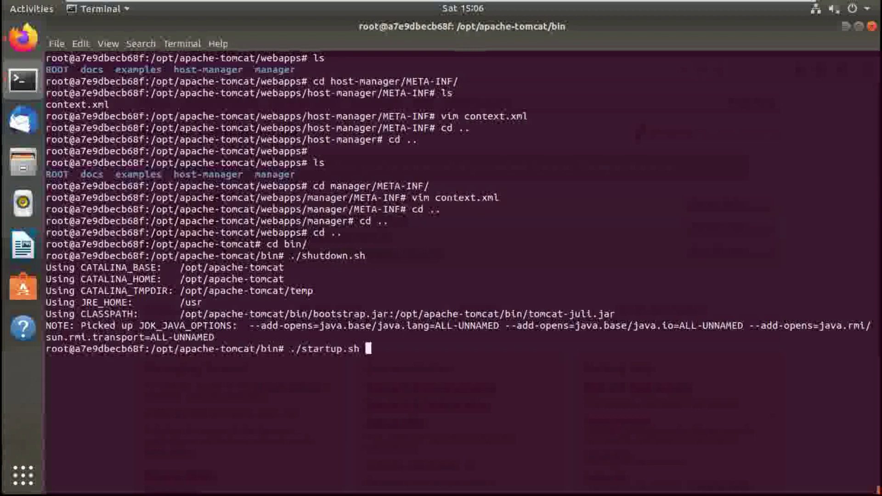
key("Return")
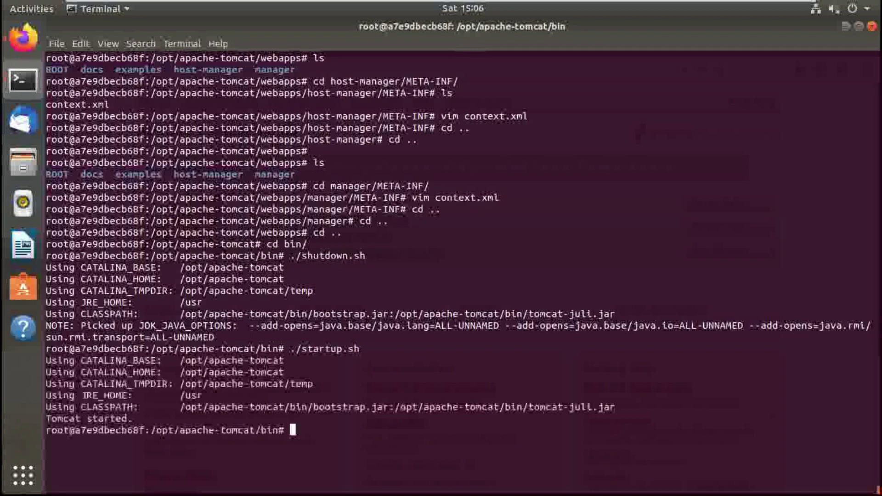
Step: Reload the Tomcat page, open Server Status and submit the manager login
left_click(23, 38)
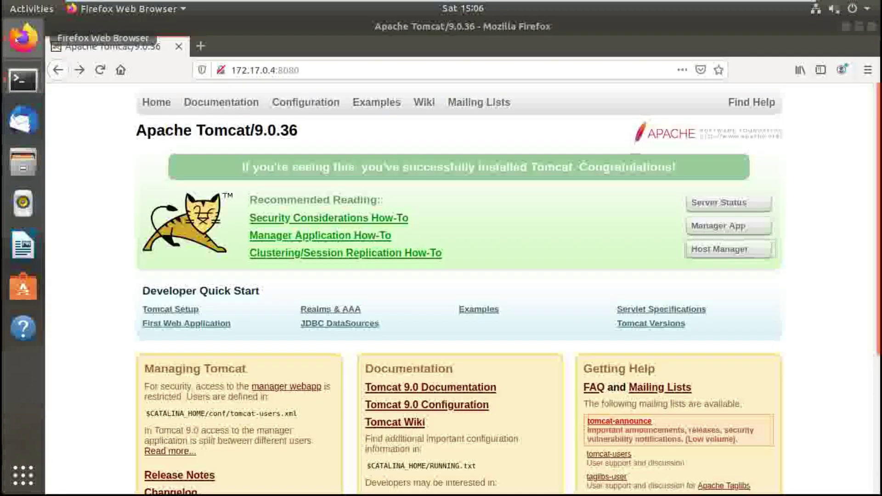
key("F5")
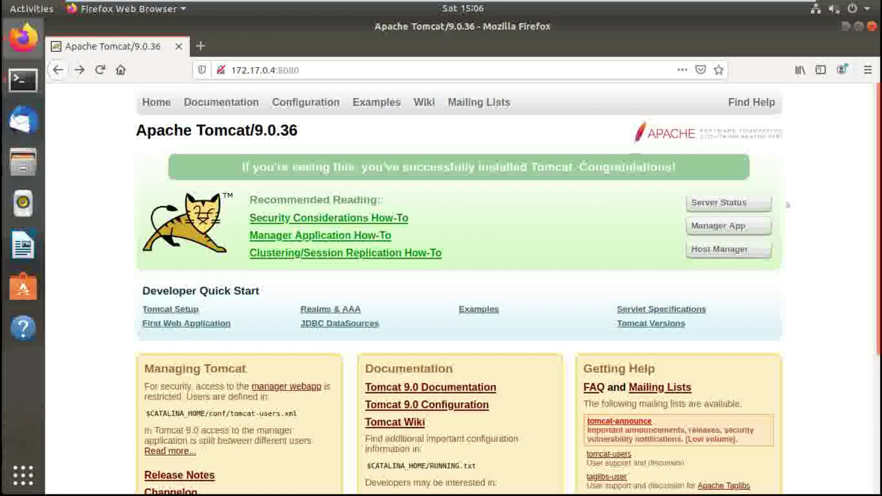
left_click(725, 202)
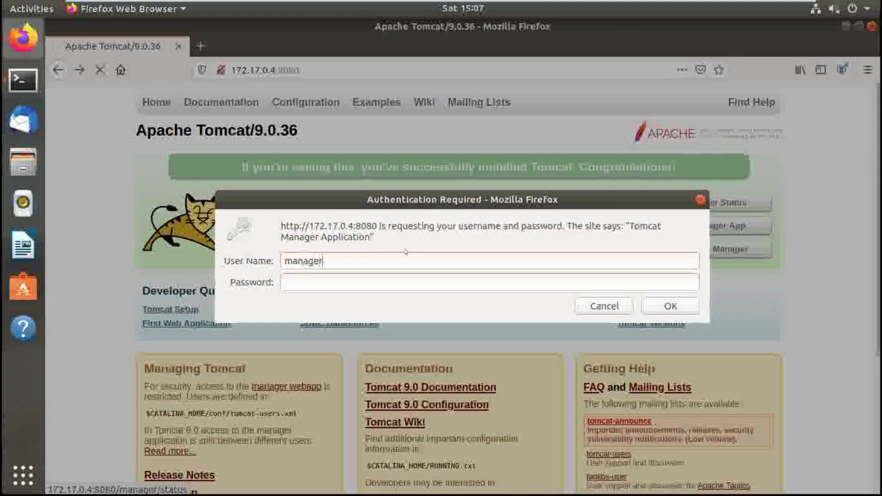
key("Tab")
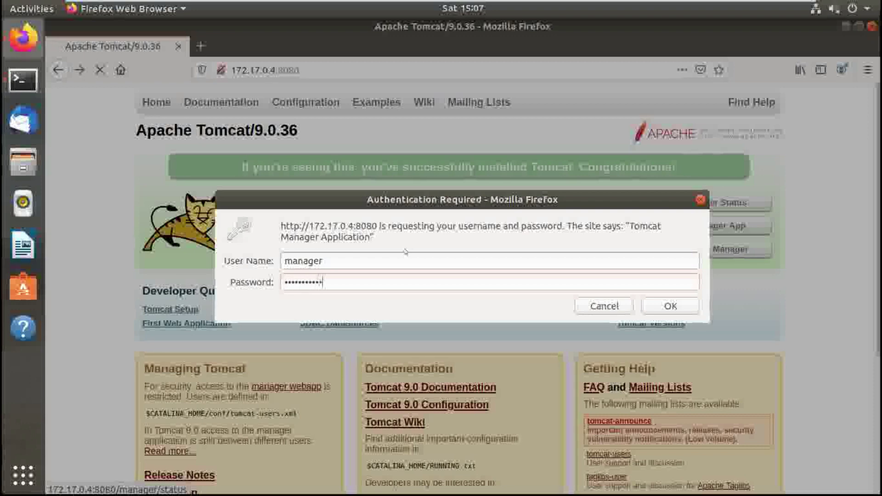
key("Return")
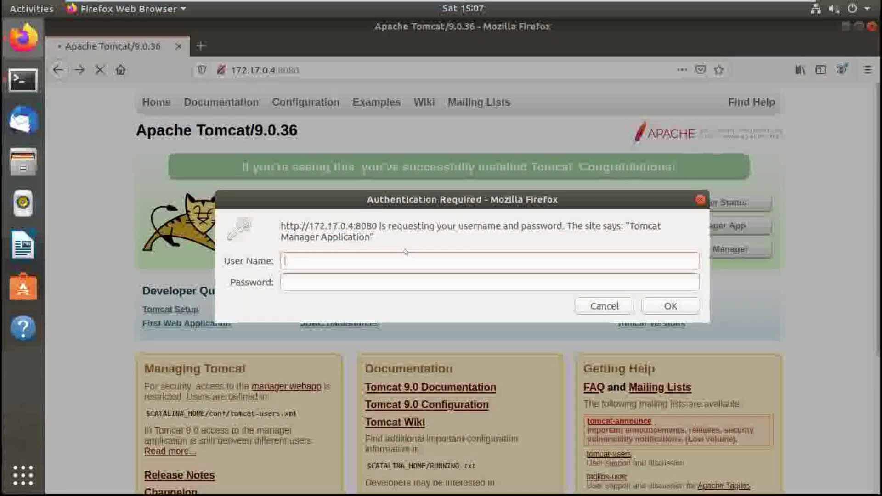
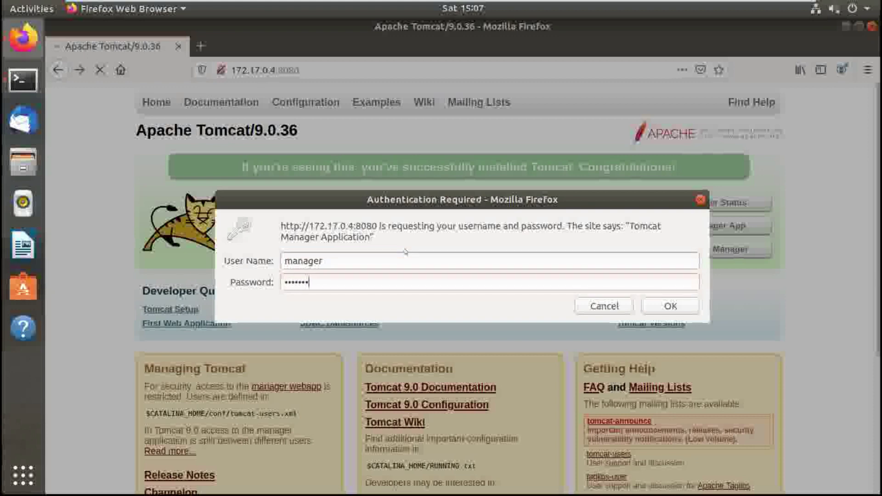
Step: Retry the login with the admin credentials, then dismiss the prompt
key("Return")
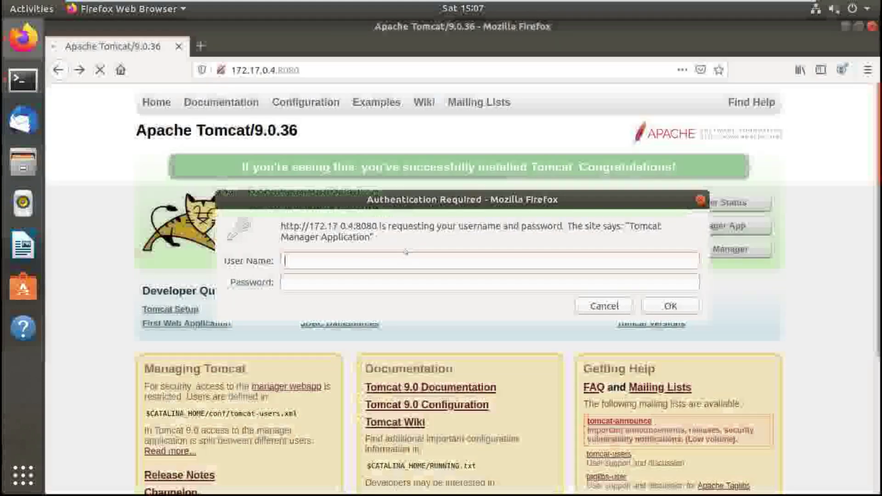
type("admin")
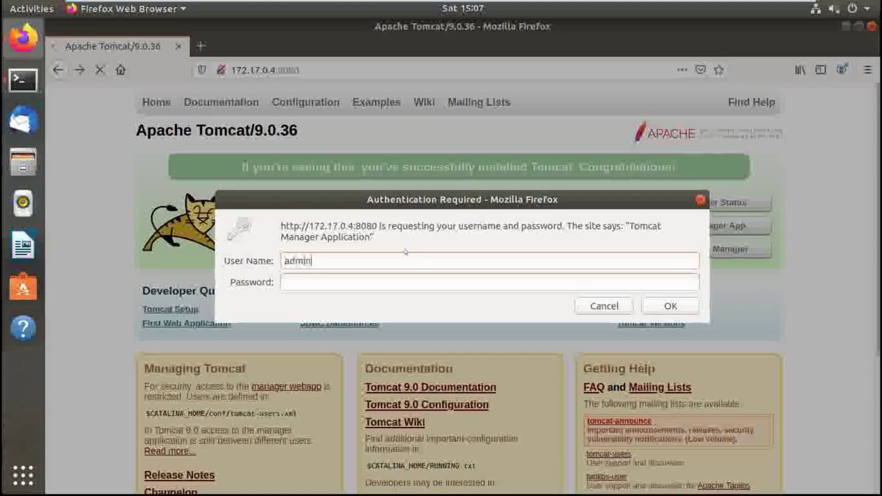
key("Tab")
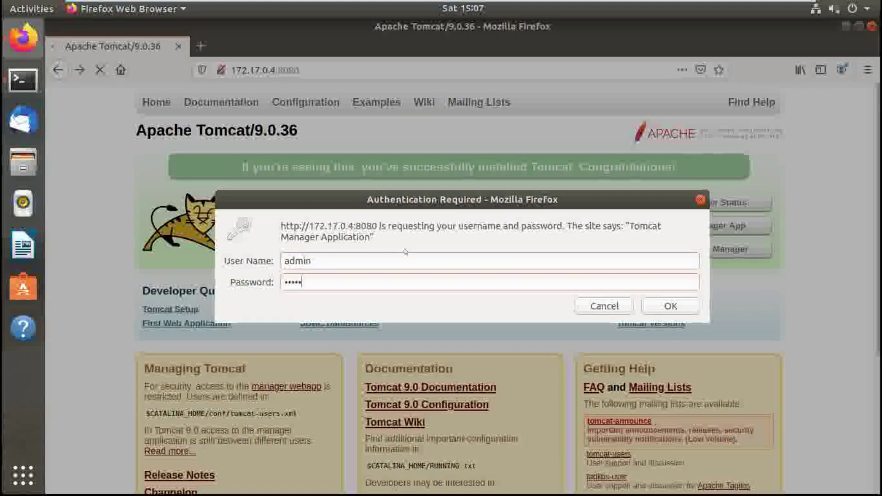
key("Return")
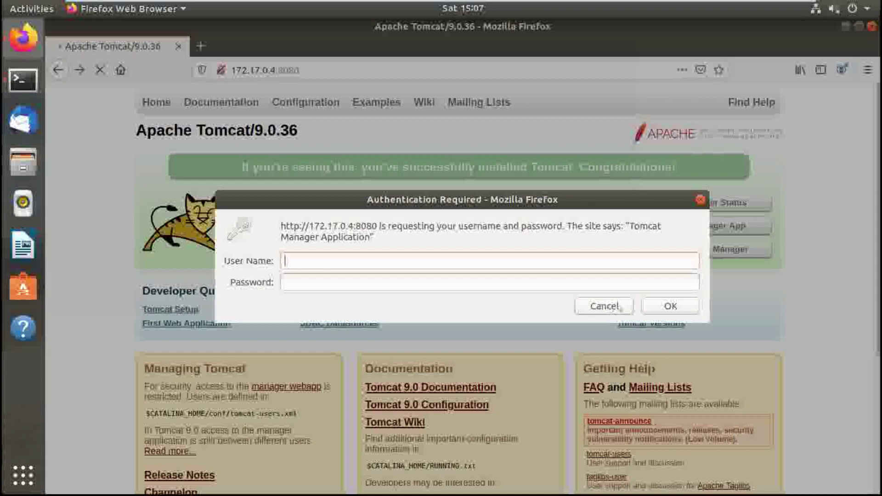
left_click(670, 308)
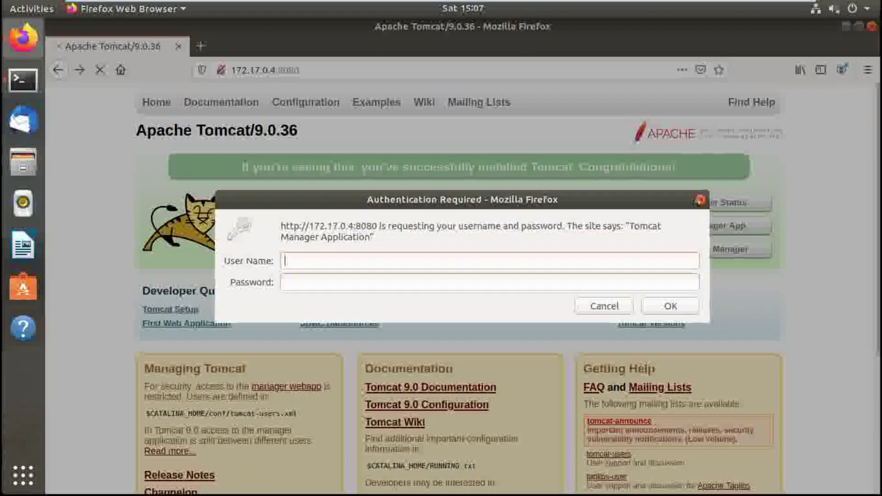
key("Escape")
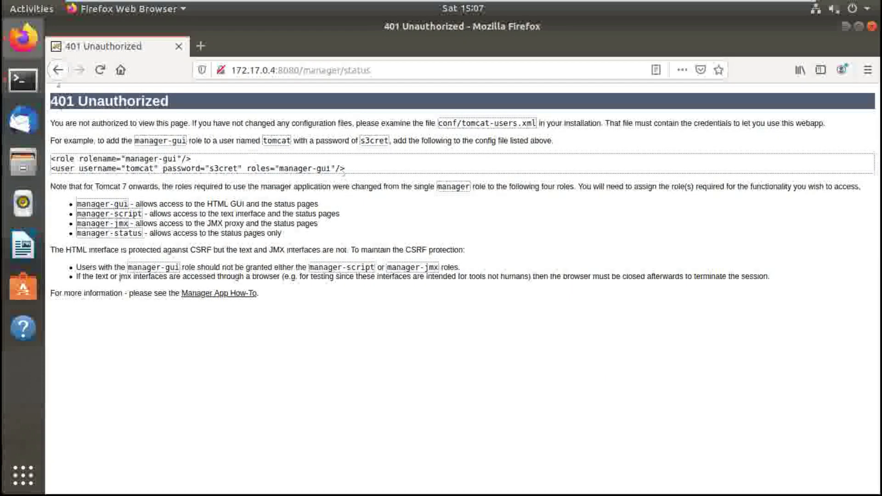
Step: Try the manager login on Host Manager twice, then cancel and return to the welcome page
left_click(59, 70)
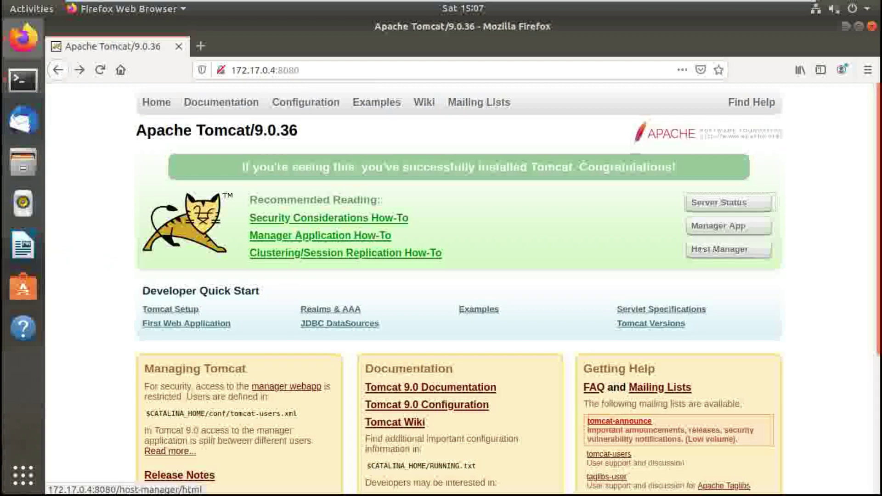
left_click(700, 256)
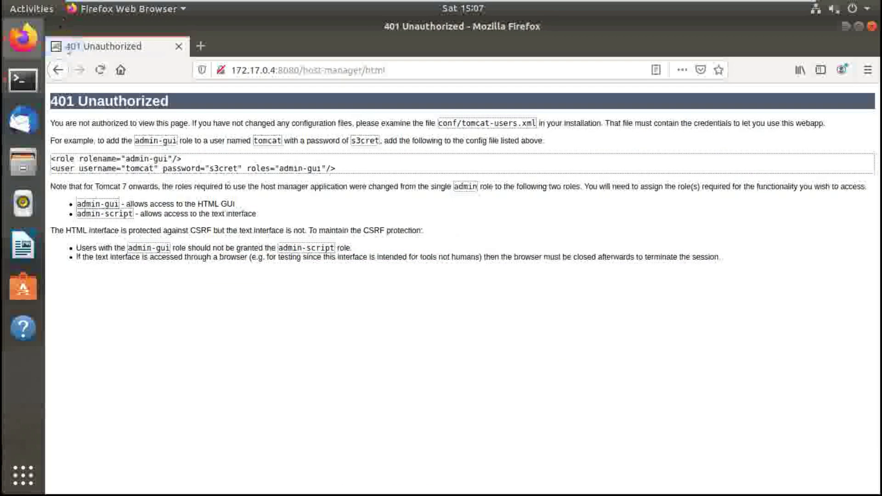
key("F5")
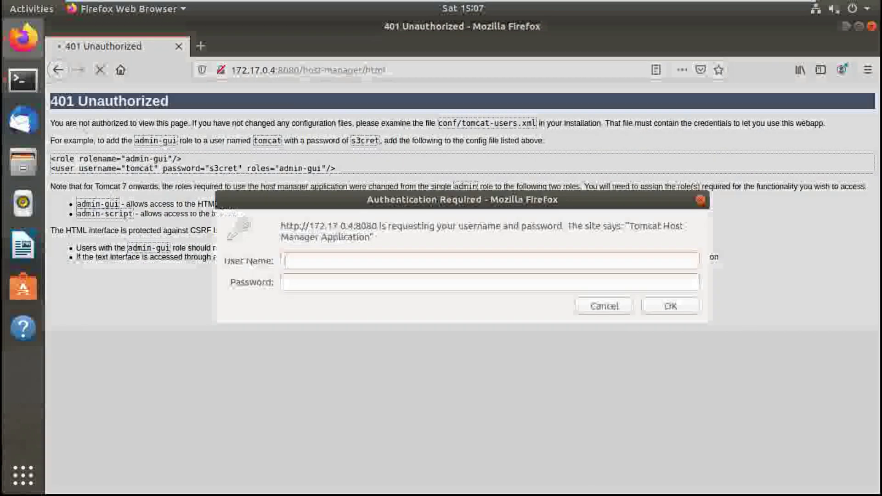
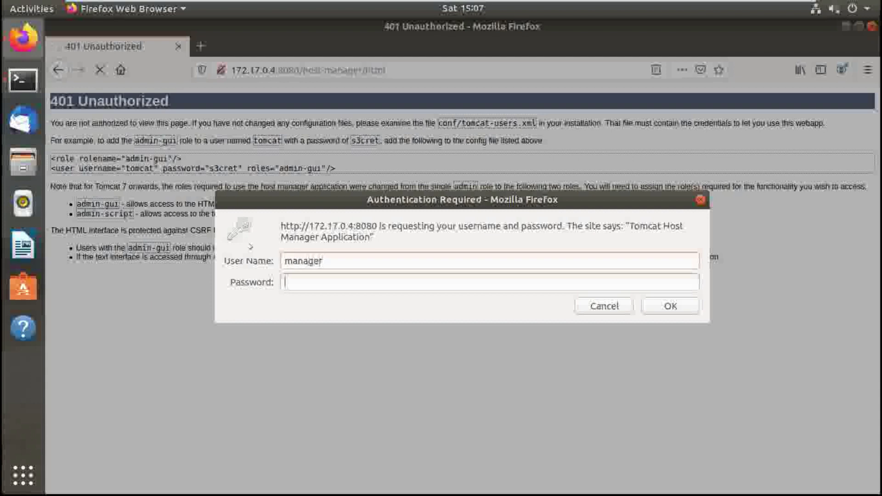
key("Tab")
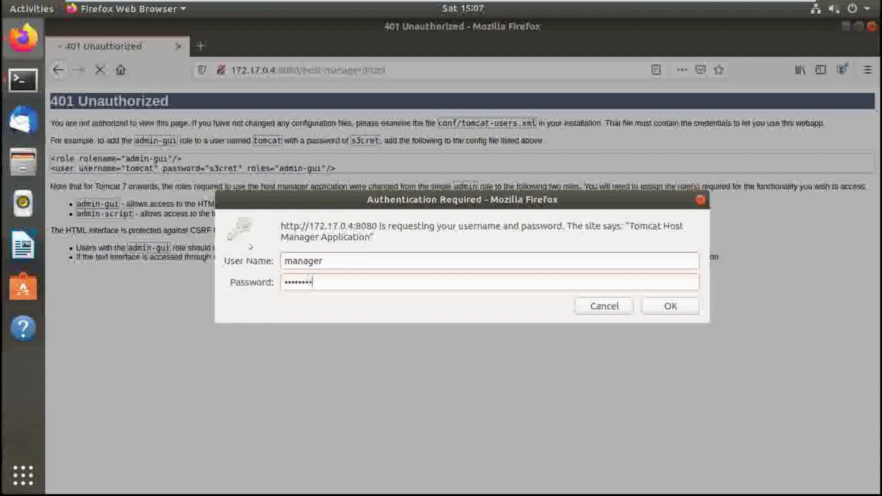
key("Return")
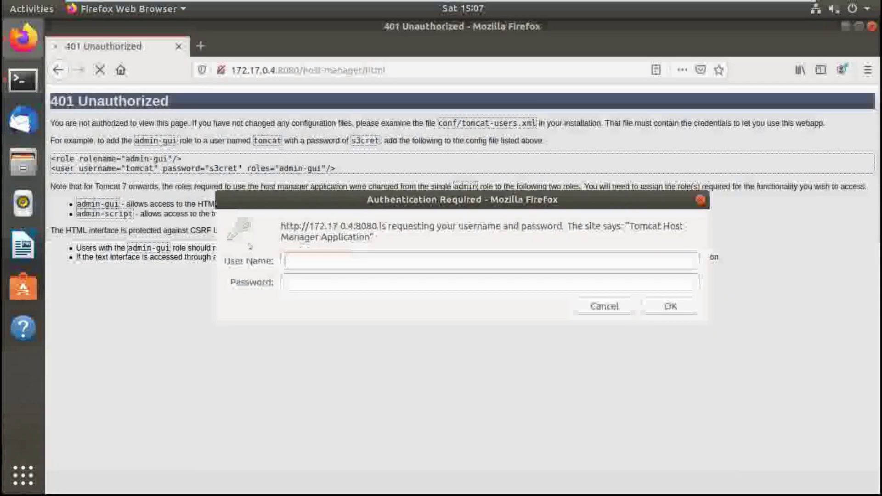
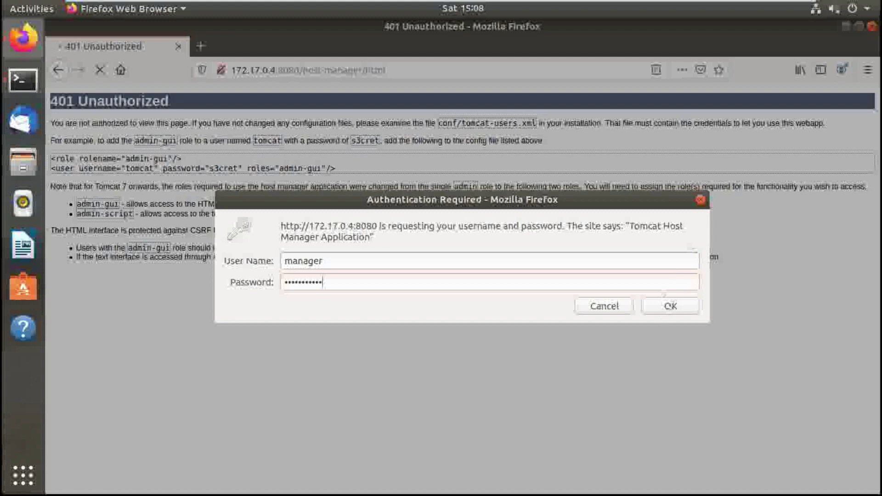
key("Return")
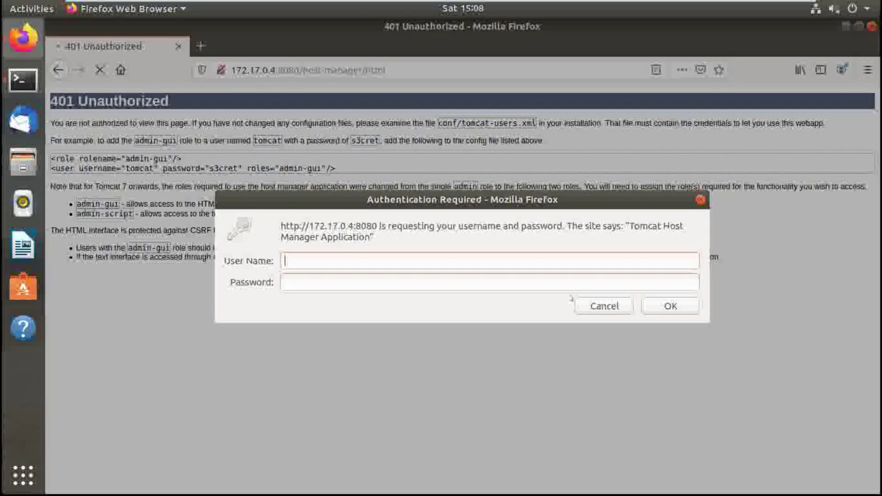
left_click(605, 306)
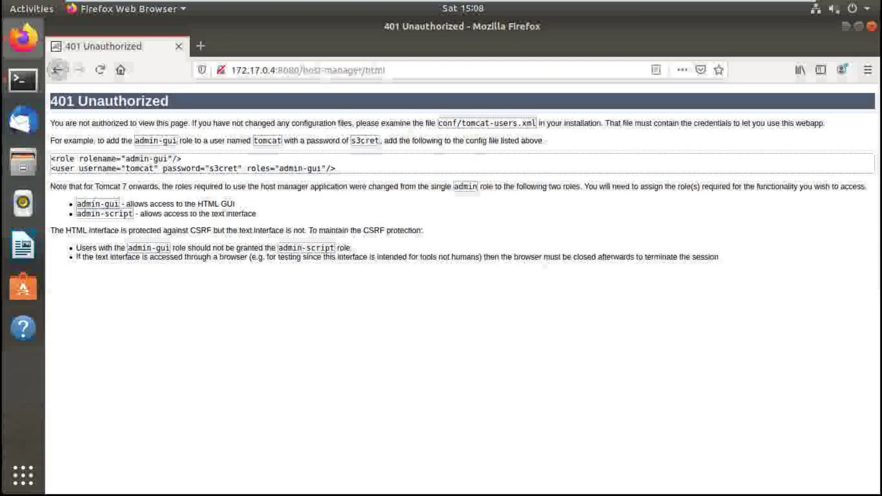
left_click(58, 70)
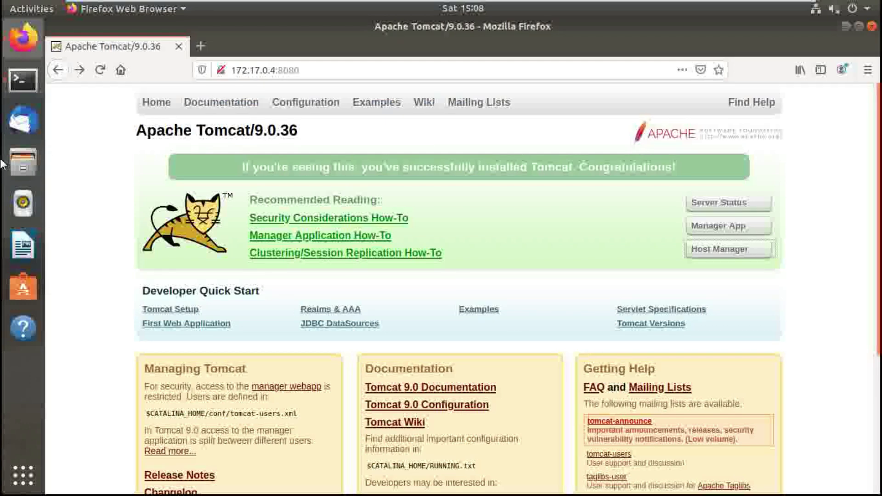
Step: Go to Tomcat's conf folder and open tomcat-users.xml in vim
left_click(23, 80)
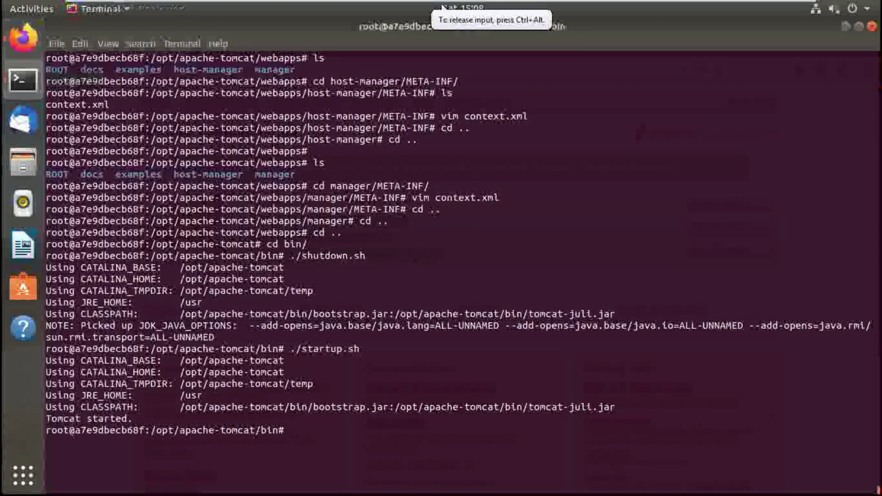
type("cd ..")
key("Return")
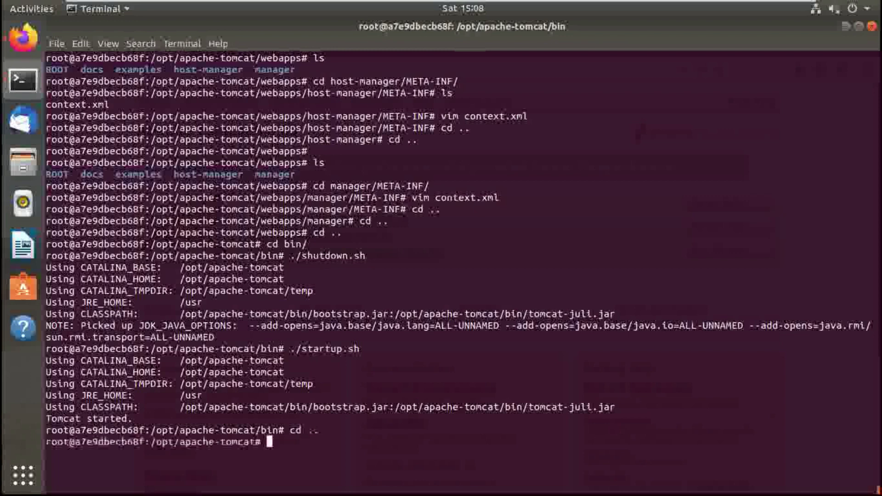
type("cd ")
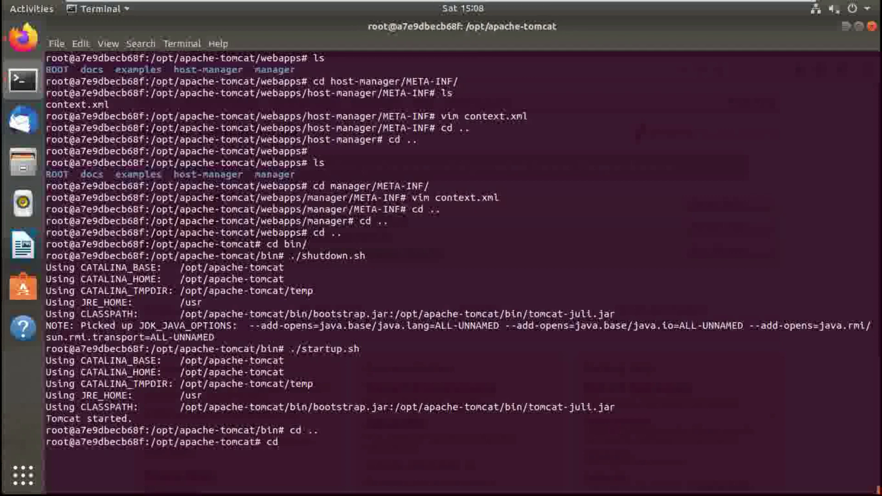
type("conf/")
key("Return")
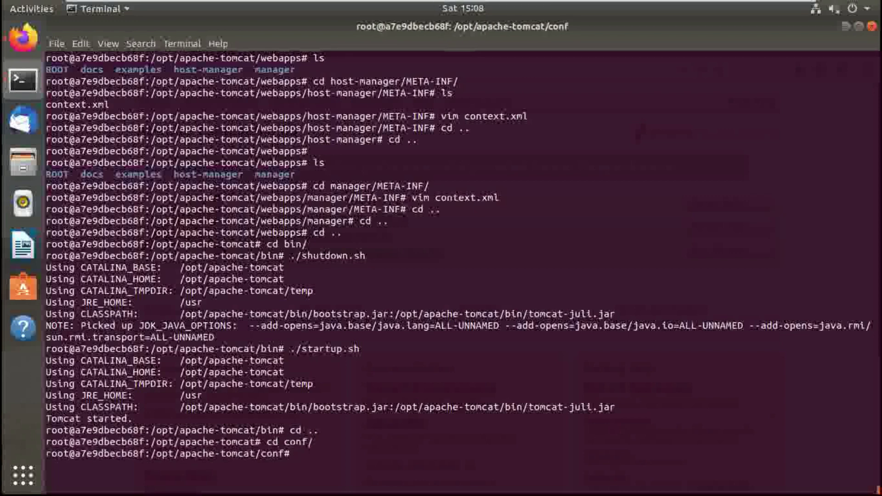
type("vim t")
key("Tab")
type("xm")
key("Tab")
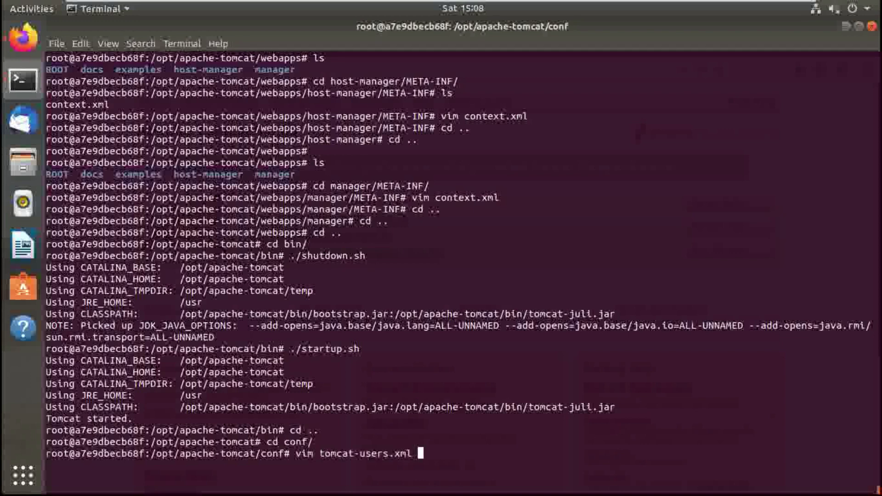
key("Return")
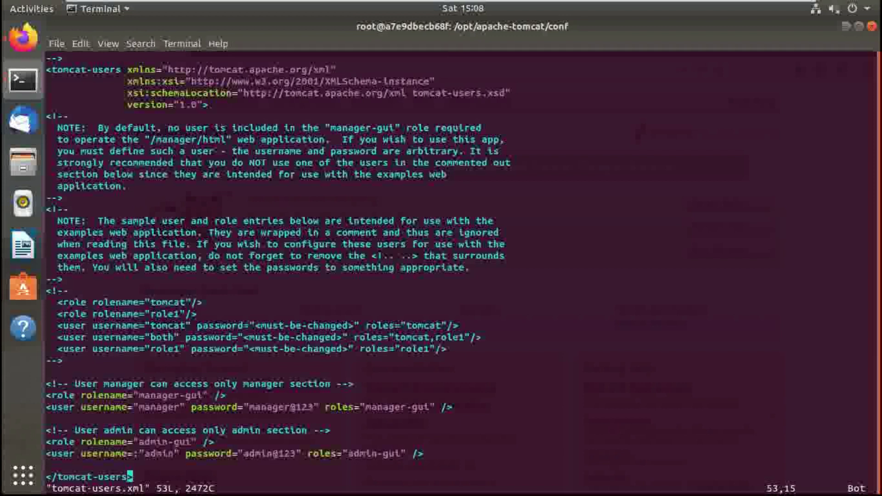
Step: Remove the stray space before the closing slash on the manager user line
key("Up")
key("Up")
key("Up")
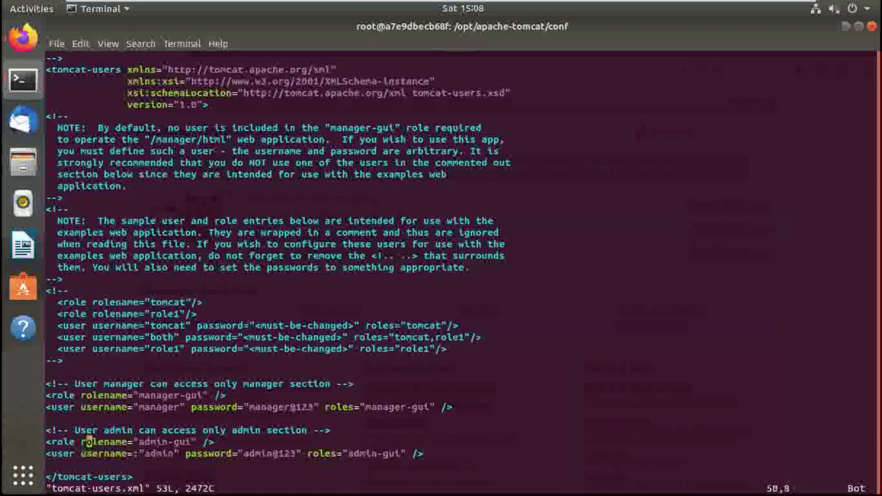
key("Up")
key("Up")
key("Up")
key("i")
key("Up")
key("Right")
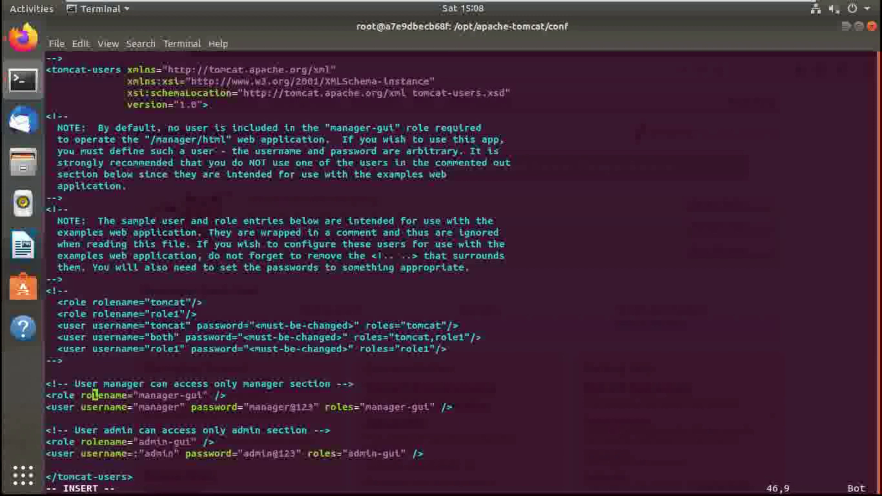
key("Right")
key("Right")
key("Right")
key("Right")
key("Right")
key("Right")
key("Right")
key("Right")
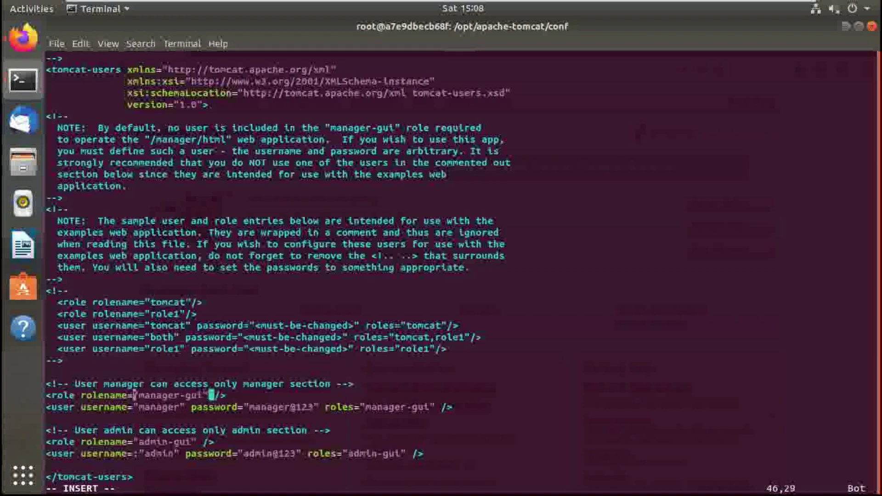
key("Down")
key("Right")
key("Right")
key("Right")
key("Right")
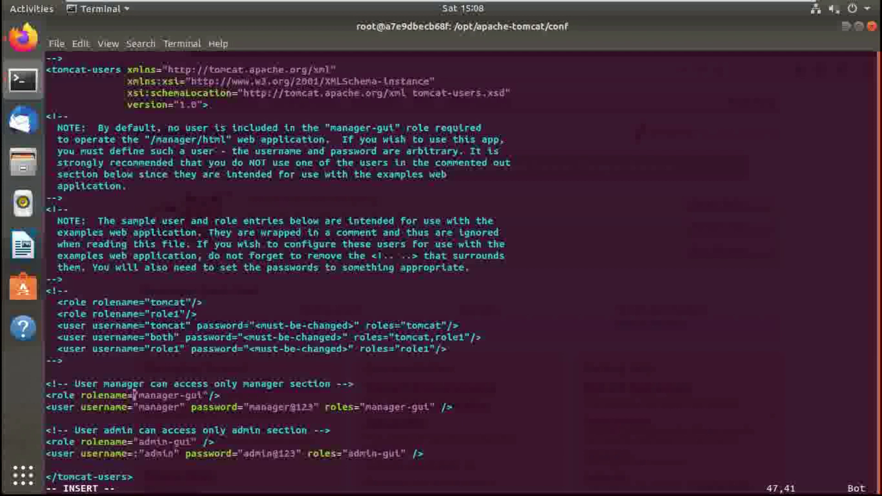
key("Right")
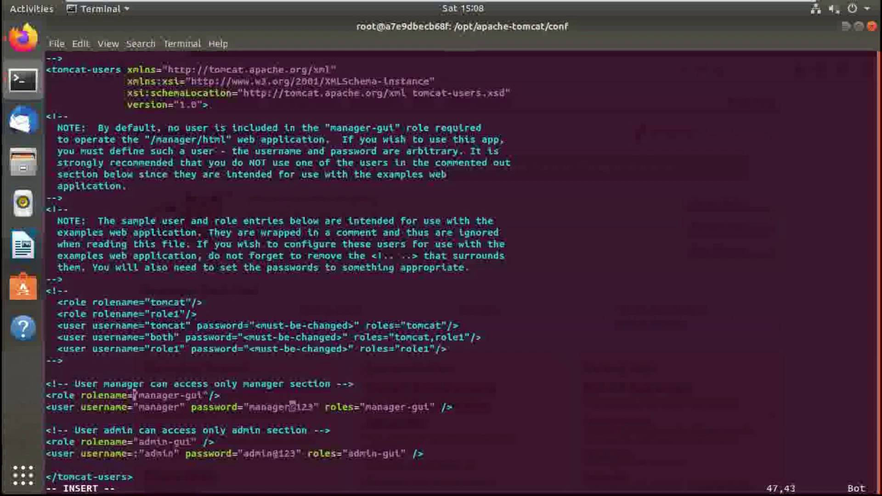
key("Right")
key("Right")
key("Right")
key("Right")
key("Right")
key("Right")
key("Right")
key("Right")
key("Right")
key("Right")
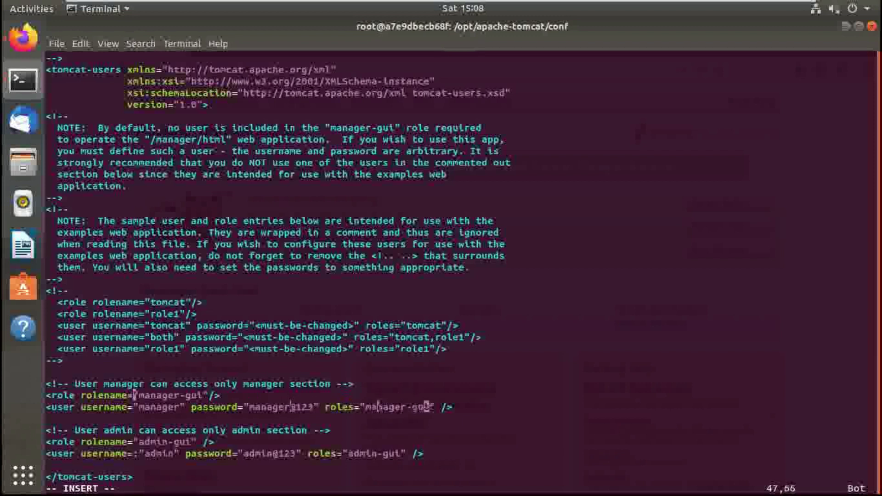
key("Right")
key("Delete")
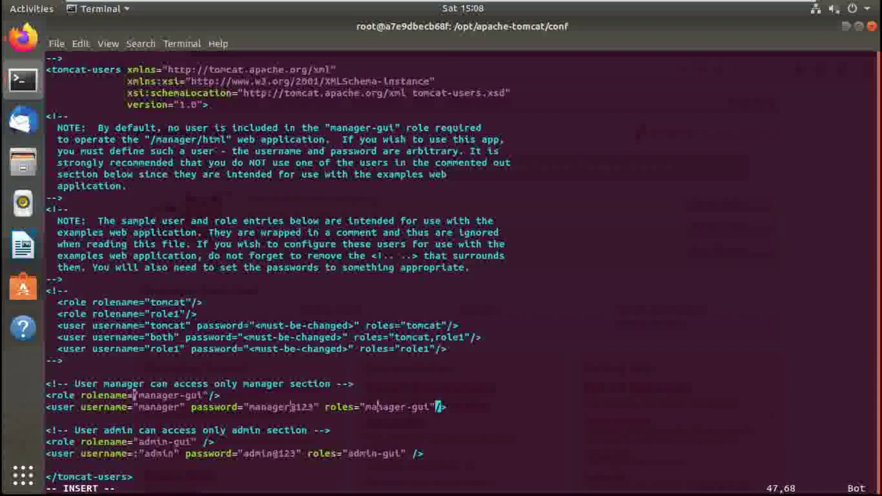
Step: Remove the colon before 'admin' and the extra spaces in the admin entries, then save with :wq!
key("Down")
key("Down")
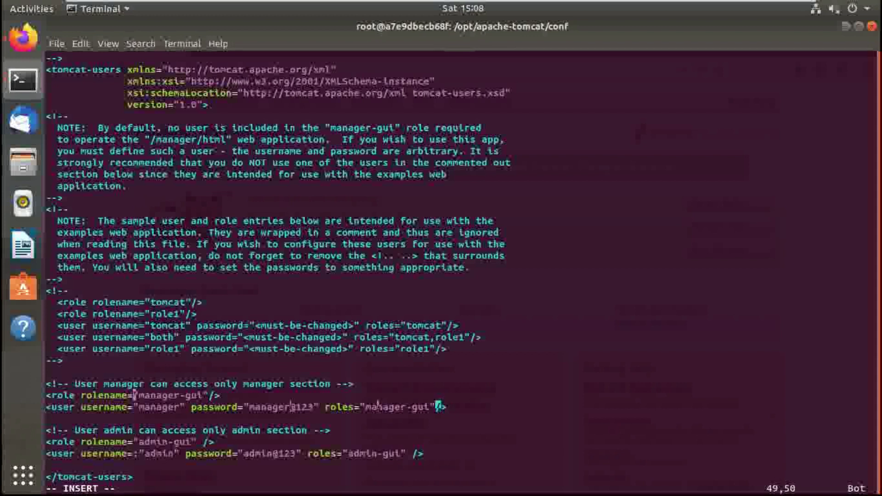
key("Left")
key("Left")
key("Left")
key("Delete")
key("Down")
key("Right")
key("Right")
key("Right")
key("Right")
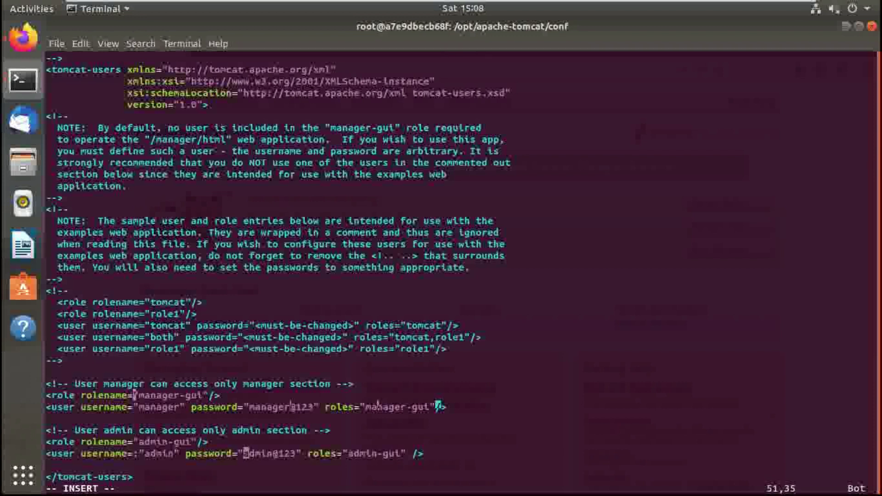
key("Right")
key("Right")
key("Right")
key("Left")
key("Left")
key("Left")
key("Left")
key("Left")
key("Left")
key("Left")
key("Left")
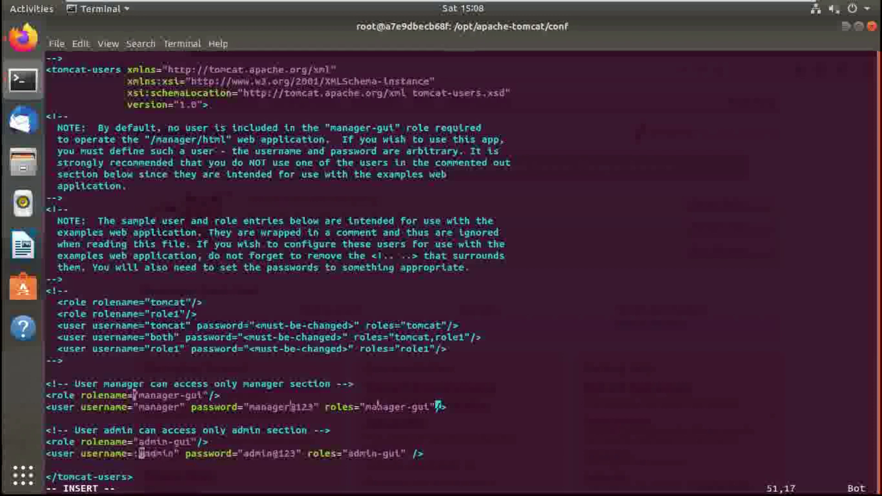
key("BackSpace")
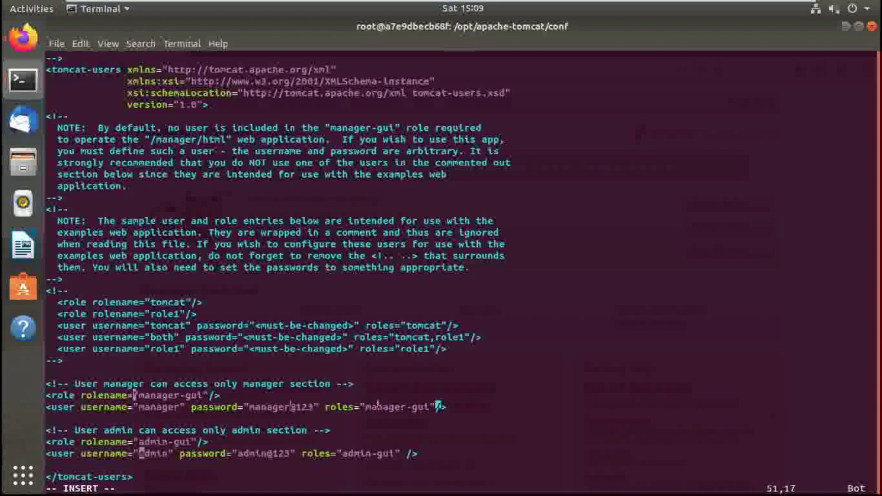
key("Right")
key("Right")
key("Right")
key("Right")
key("Right")
key("Right")
key("Right")
key("Right")
key("Right")
key("Right")
key("Right")
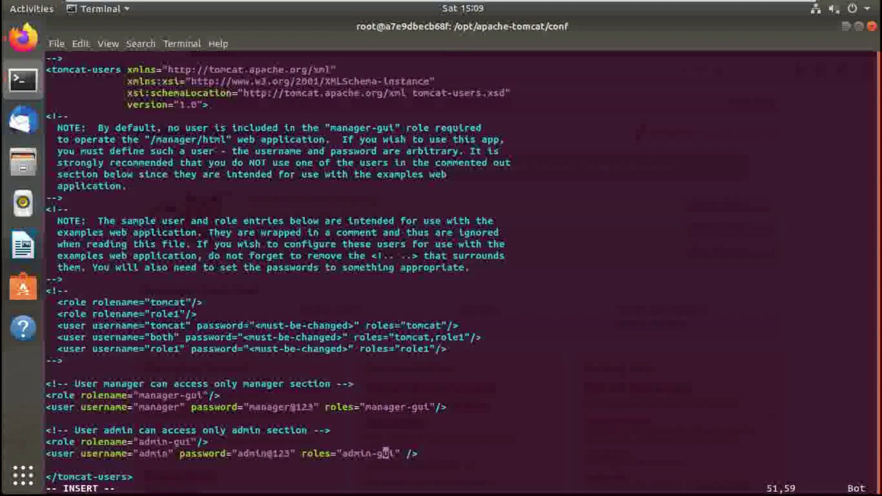
key("Right")
key("Right")
key("Right")
key("BackSpace")
key("Escape")
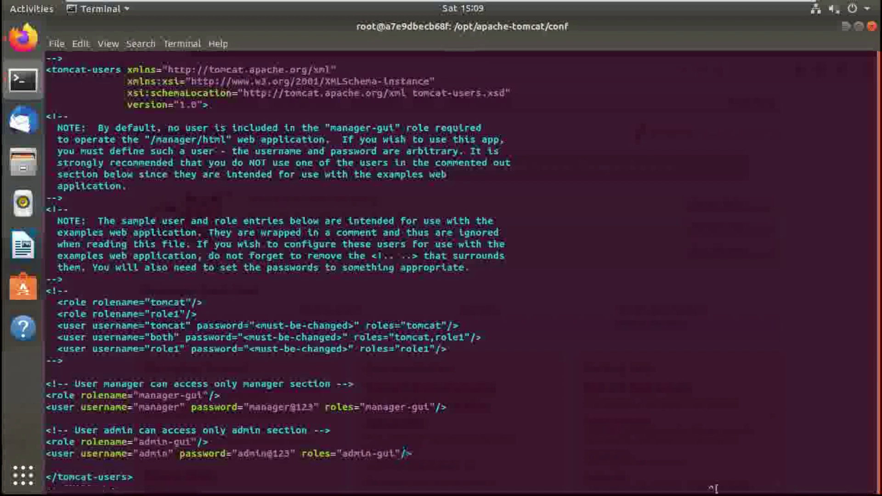
type(":wq!")
key("Return")
type("cd ")
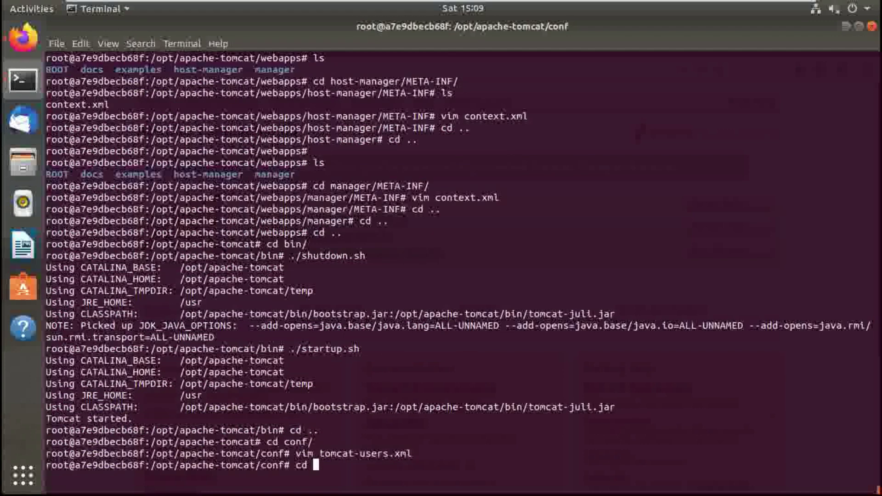
type("-")
Step: Return to Tomcat's bin folder, then run shutdown.sh and startup.sh until 'Tomcat started.' appears
key("Return")
type("c")
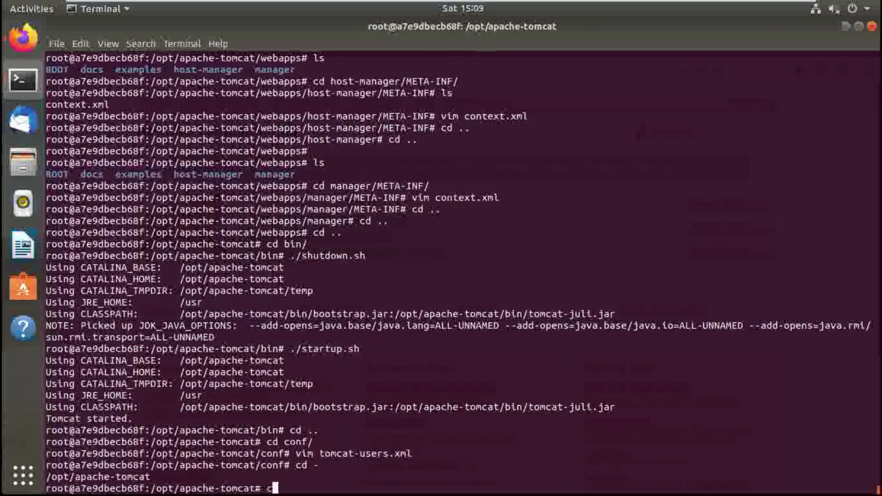
type("d bin/")
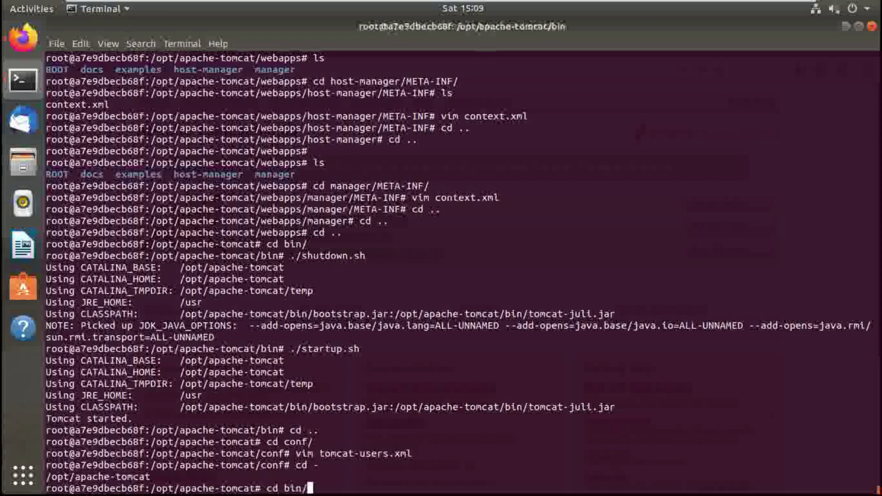
key("BackSpace")
key("BackSpace")
key("BackSpace")
type("./sh")
key("Tab")
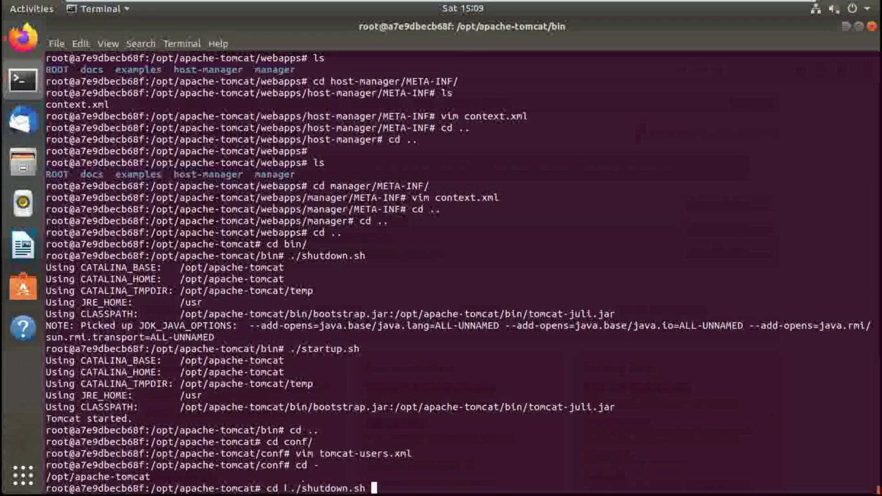
key("Return")
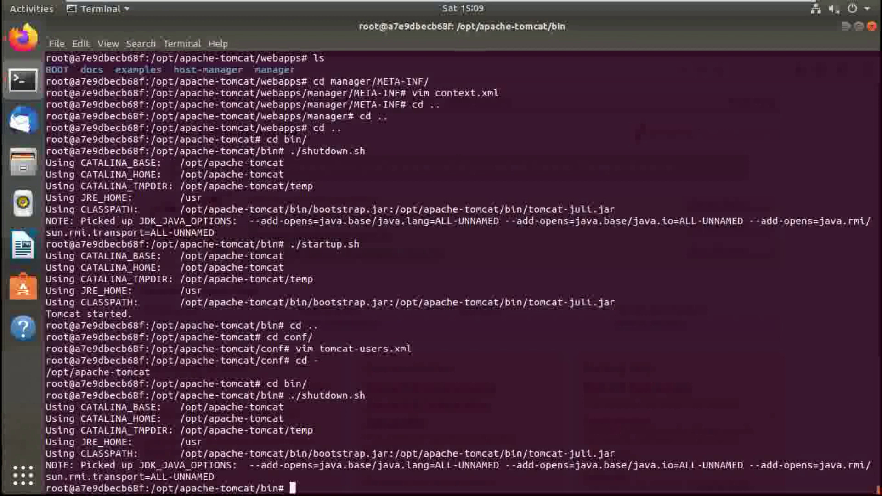
type("./st")
key("Tab")
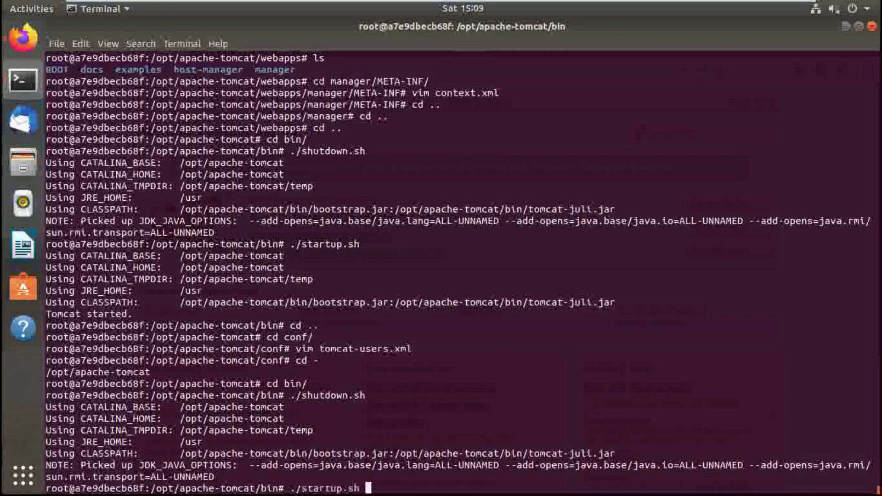
key("Return")
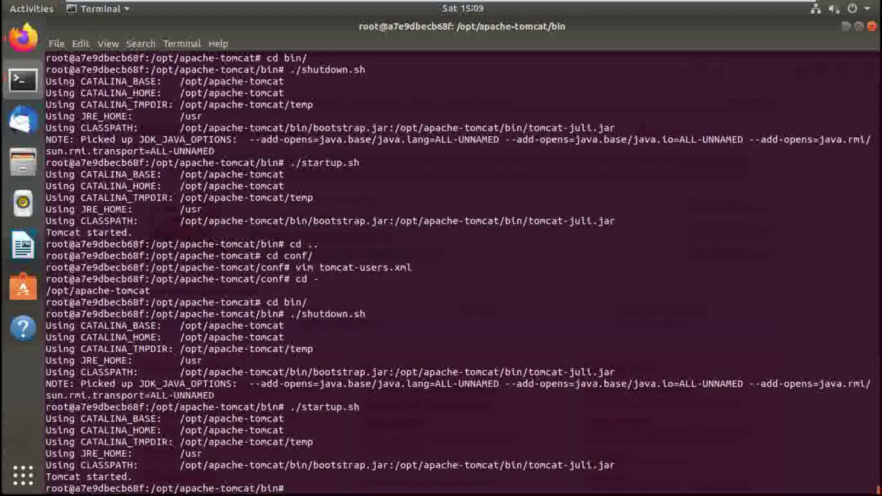
Step: Reload the Tomcat home page in Firefox and log in as manager to Server Status
left_click(23, 38)
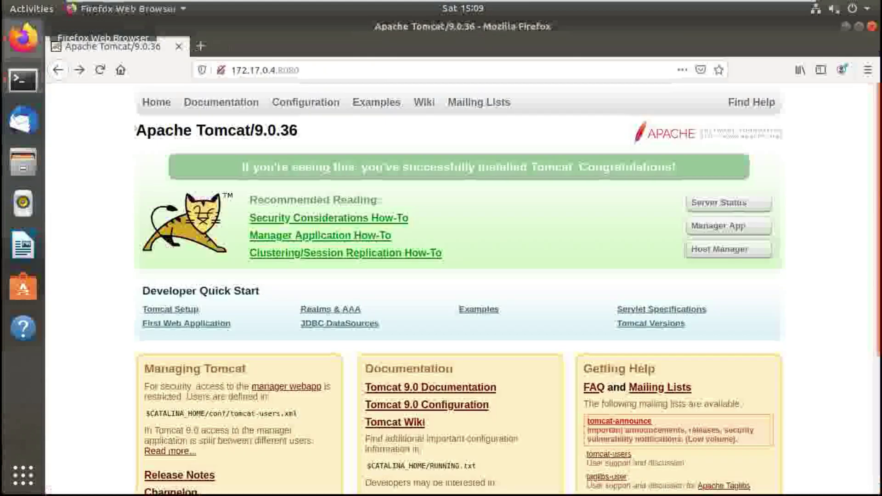
left_click(99, 70)
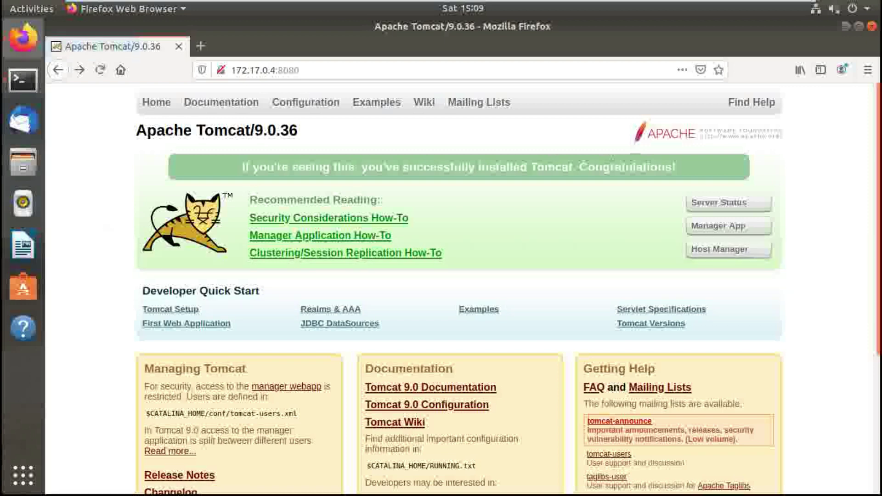
left_click(741, 203)
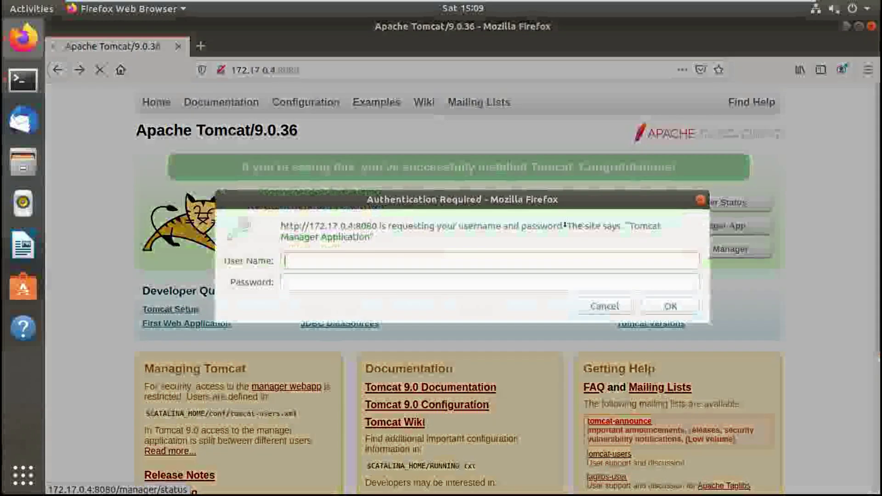
type("manager")
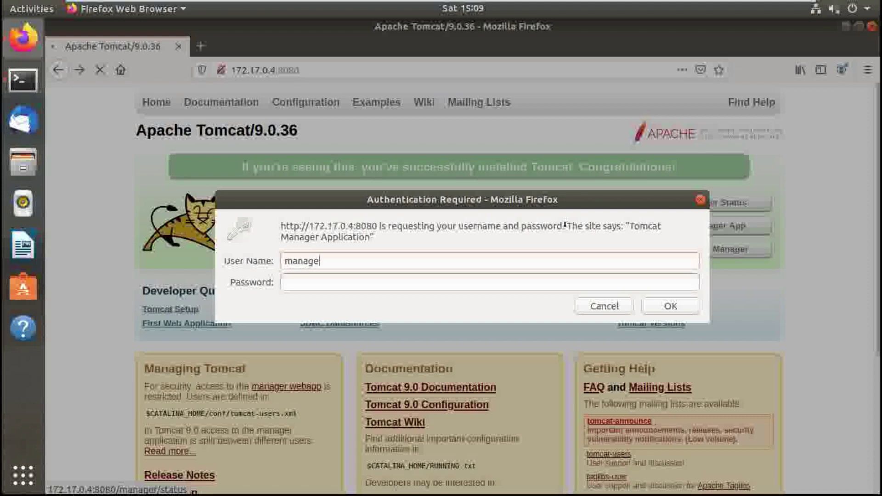
key("Tab")
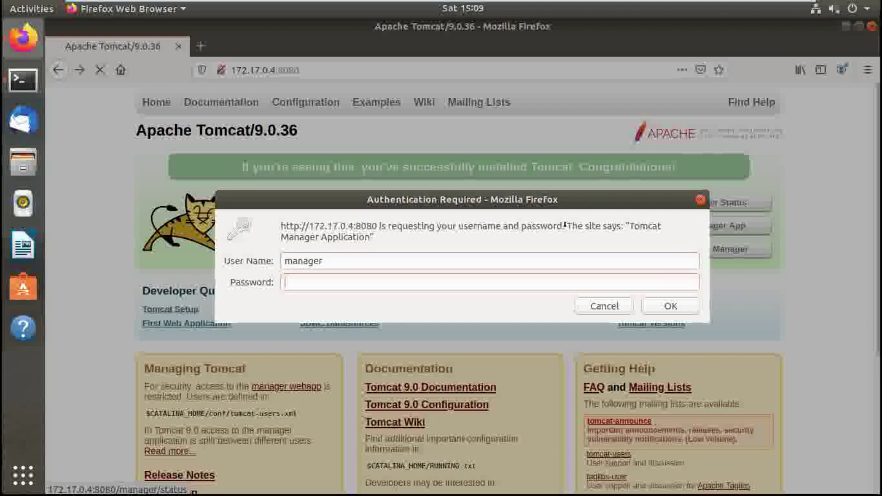
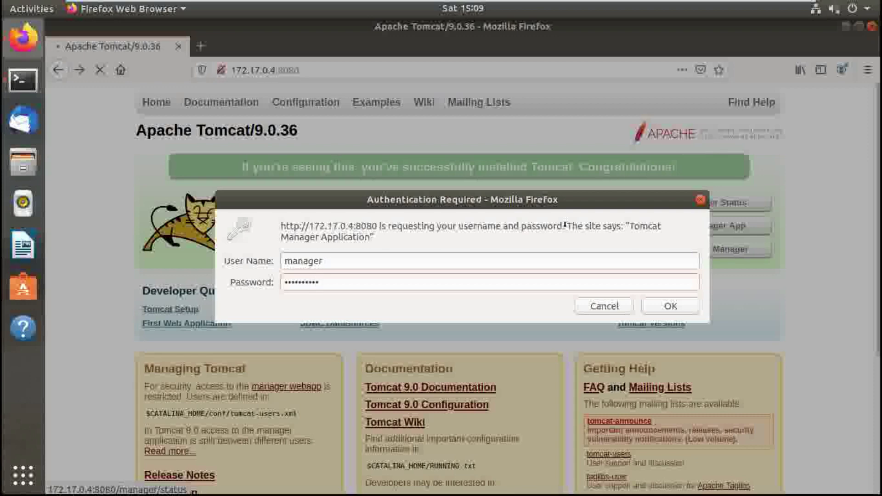
key("Return")
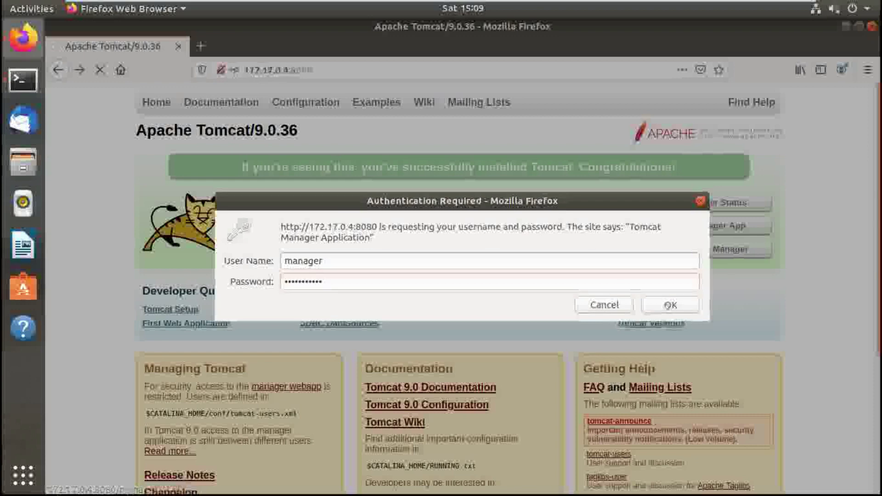
Step: Save the manager login, go back, and open the Web Application Manager
left_click(469, 206)
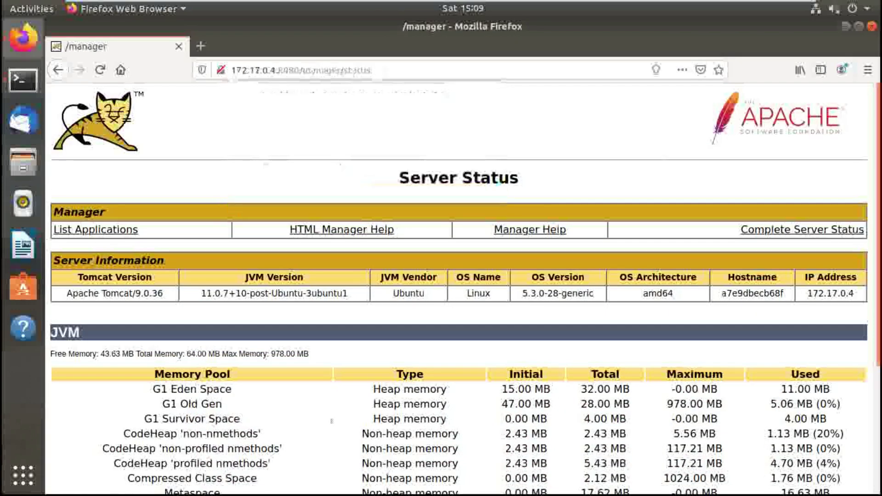
scroll(347, 395, "down", 1)
scroll(347, 395, "down", 4)
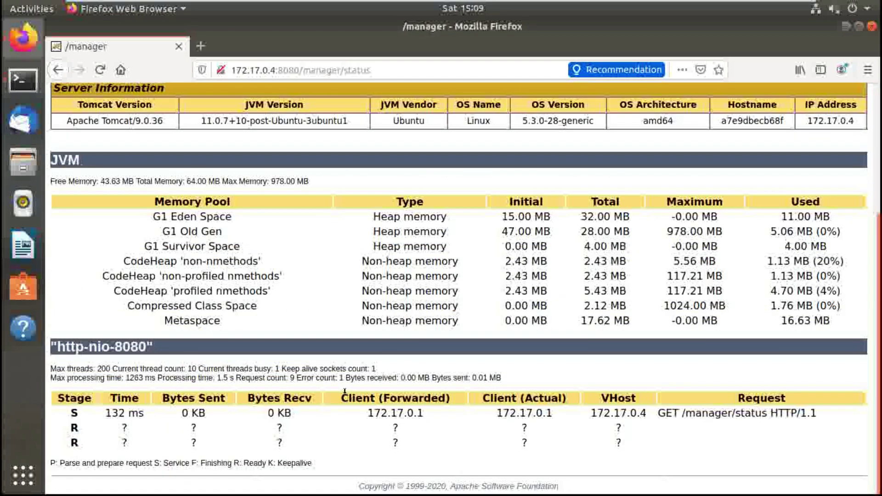
scroll(344, 393, "up", 5)
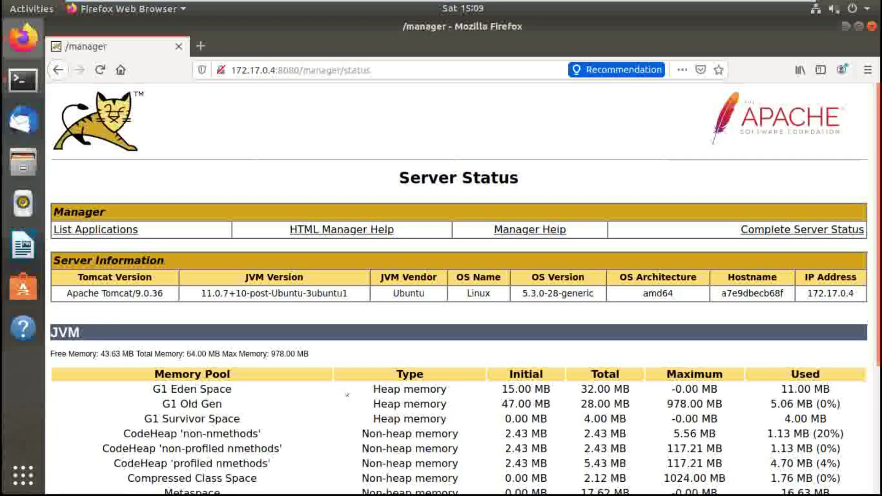
left_click(57, 69)
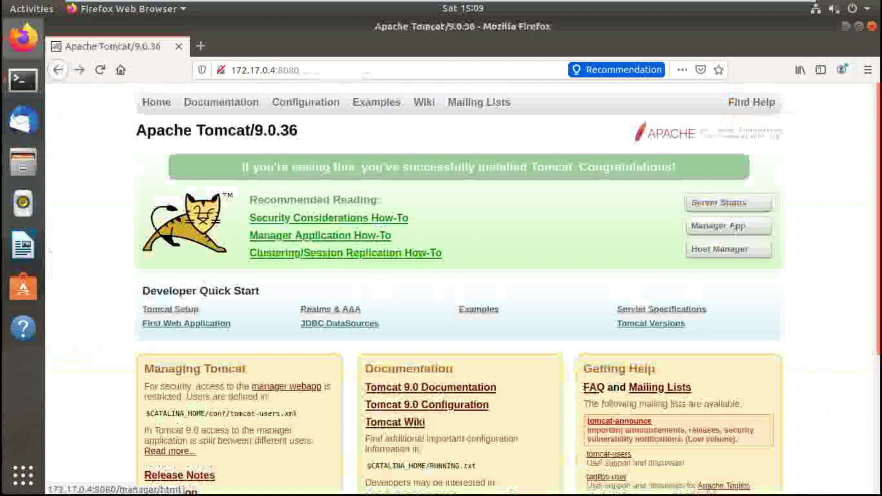
left_click(728, 227)
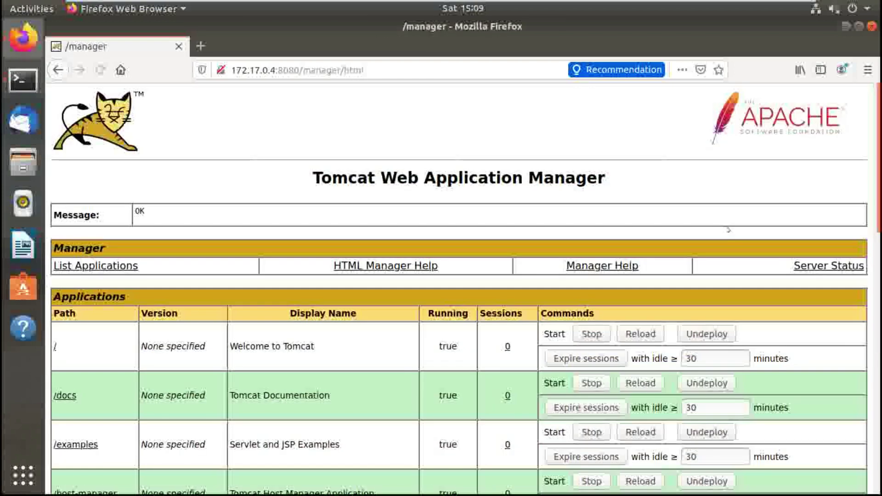
scroll(347, 425, "down", 1)
scroll(347, 426, "down", 2)
scroll(347, 426, "down", 2)
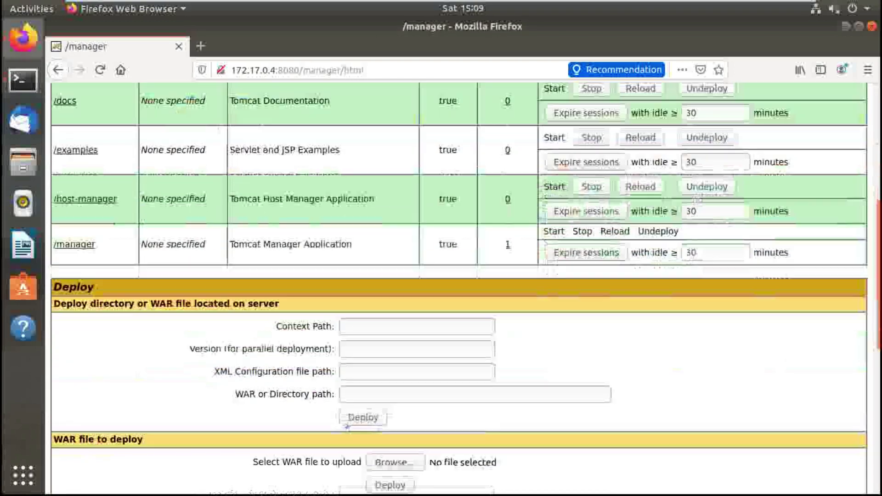
scroll(347, 425, "down", 2)
scroll(347, 425, "down", 1)
scroll(347, 426, "down", 3)
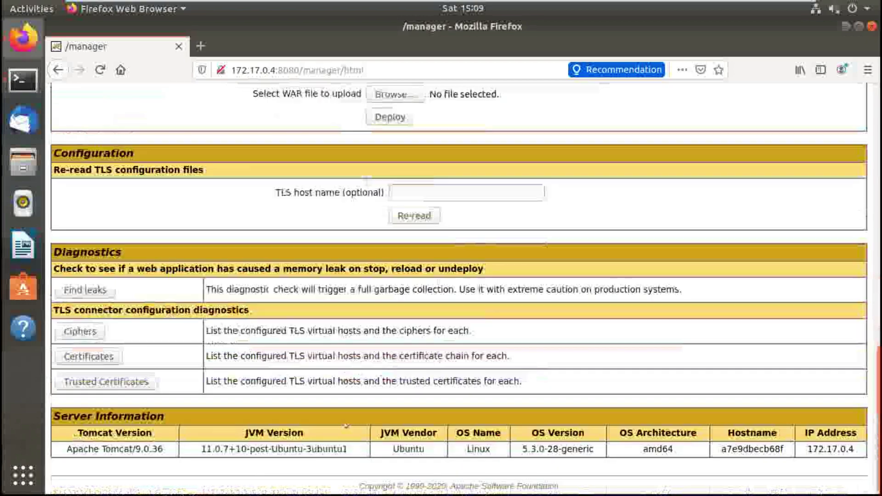
scroll(347, 425, "up", 4)
scroll(347, 425, "up", 4)
scroll(347, 425, "up", 3)
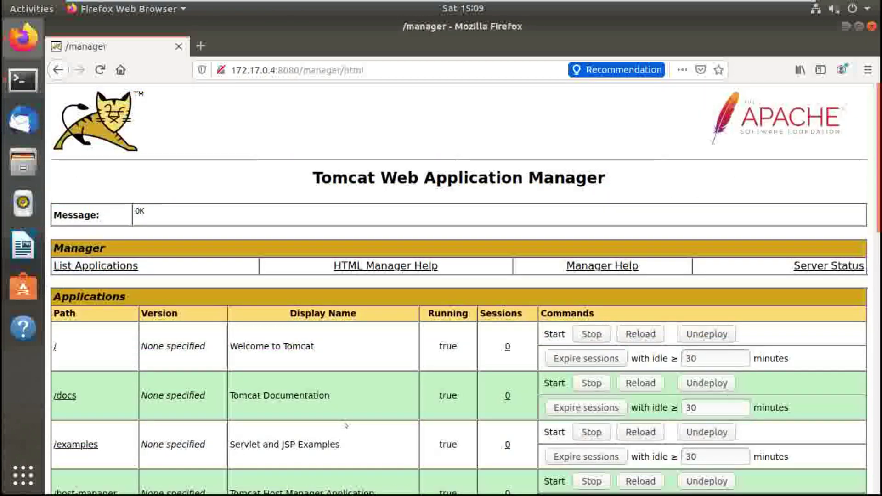
Step: From the Tomcat home page, open Host Manager and log in with the admin credentials
left_click(58, 70)
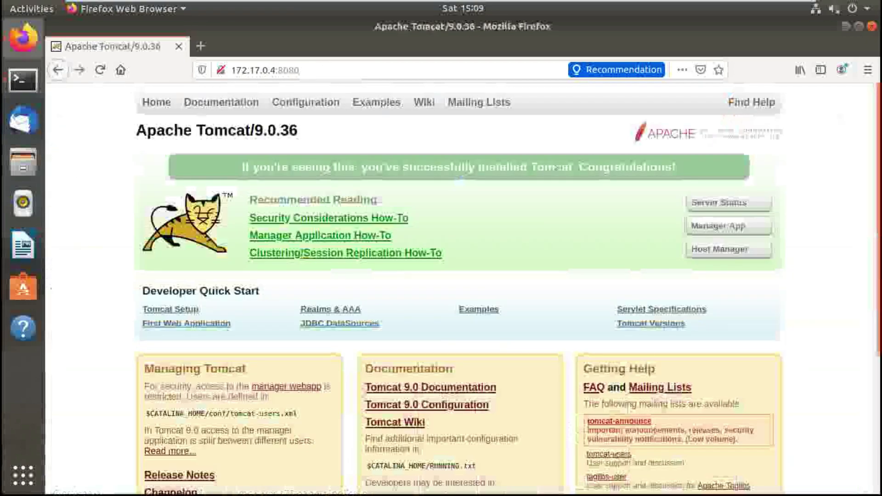
left_click(729, 250)
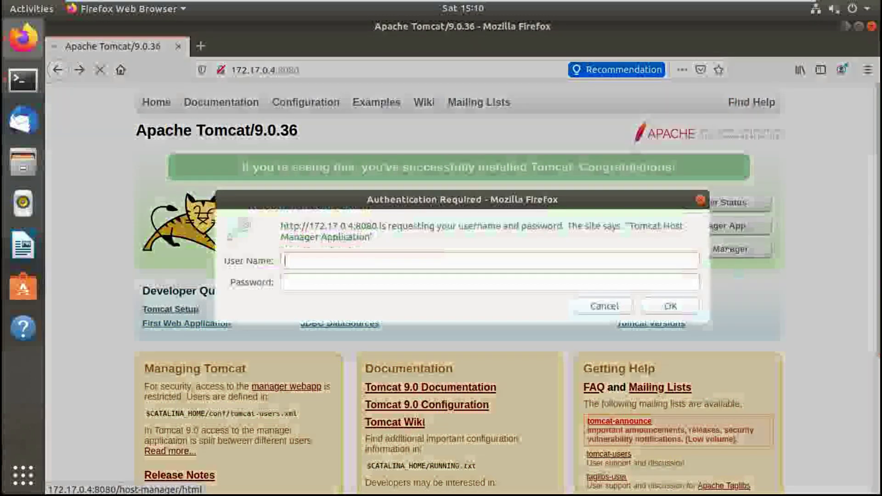
type("admin")
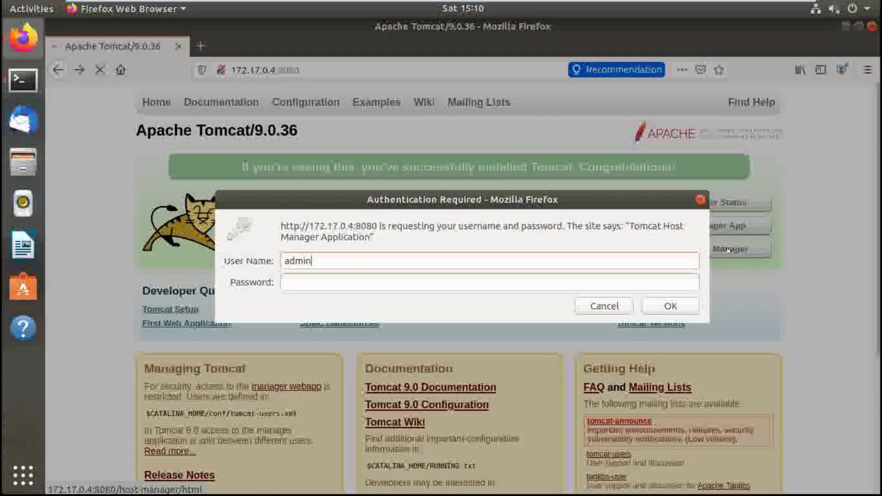
key("Tab")
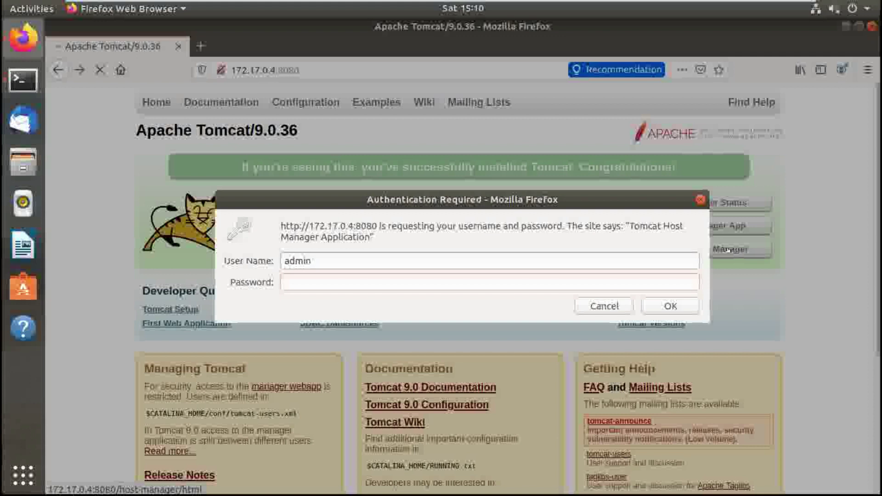
left_click(666, 307)
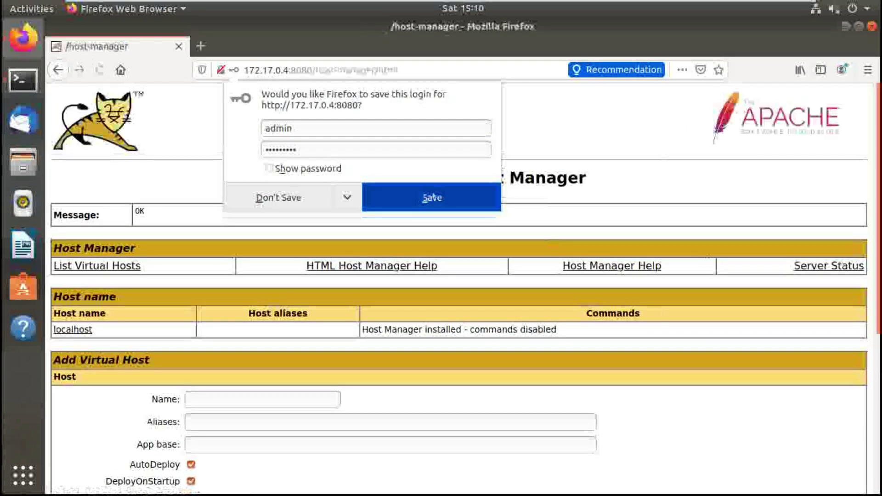
scroll(463, 334, "down", 5)
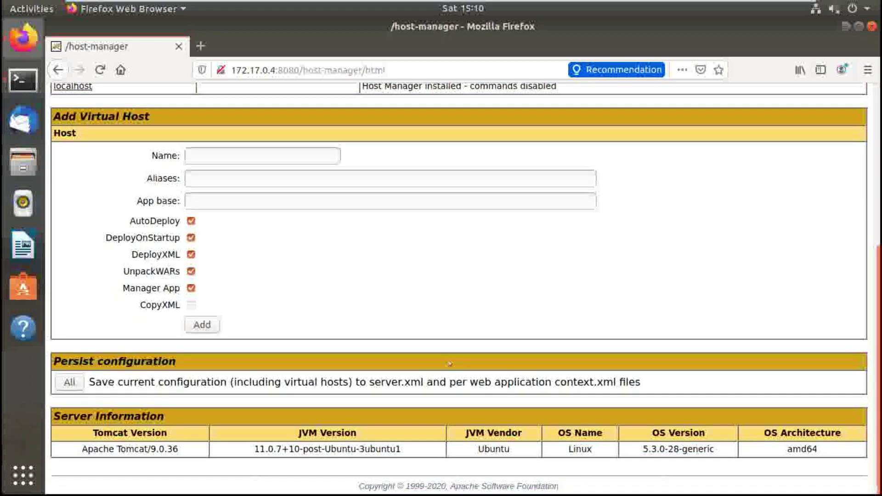
scroll(469, 329, "up", 4)
scroll(448, 359, "up", 2)
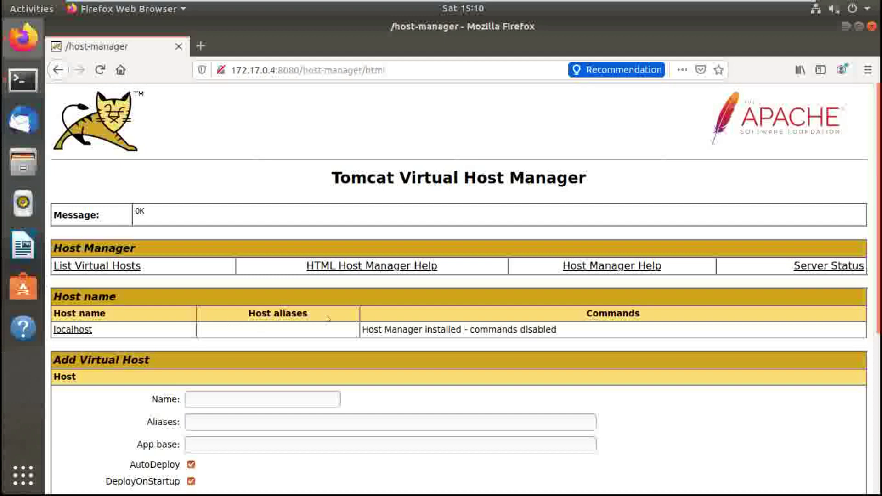
left_click(58, 70)
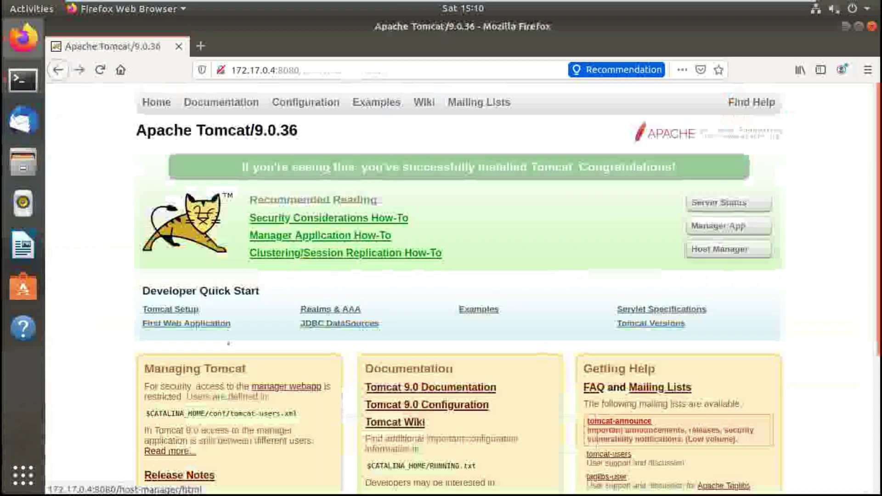
scroll(426, 308, "down", 3)
scroll(426, 308, "down", 3)
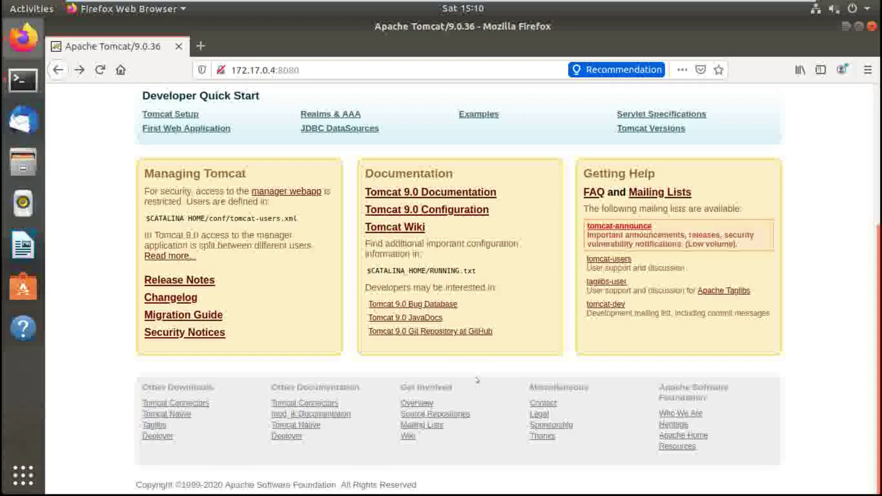
scroll(477, 380, "up", 5)
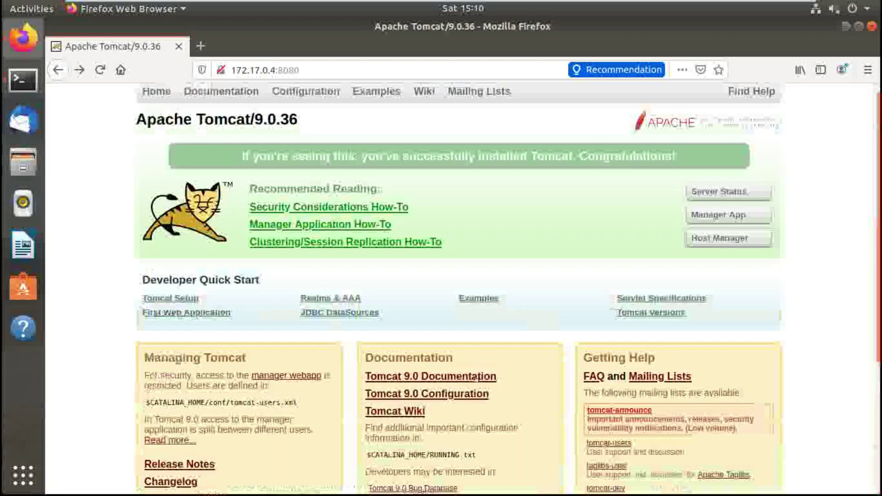